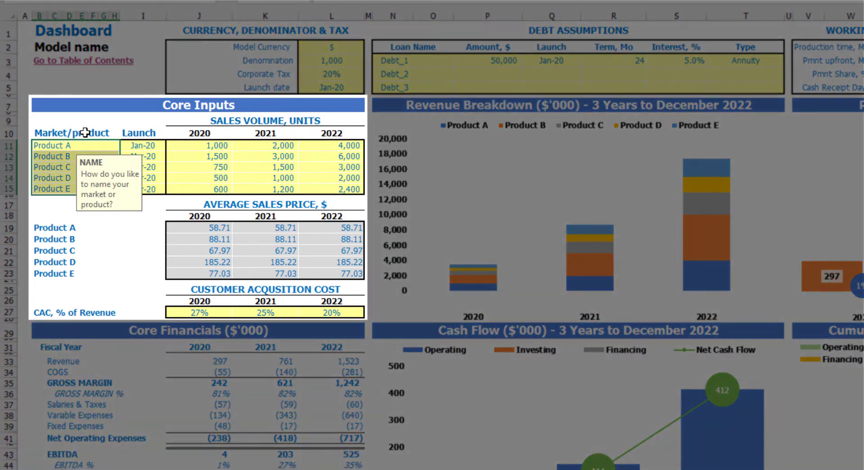
- Rename the first entry in the market/product list as Product 1
left_click(81, 120)
left_click_drag(67, 145, 57, 188)
left_click(70, 124)
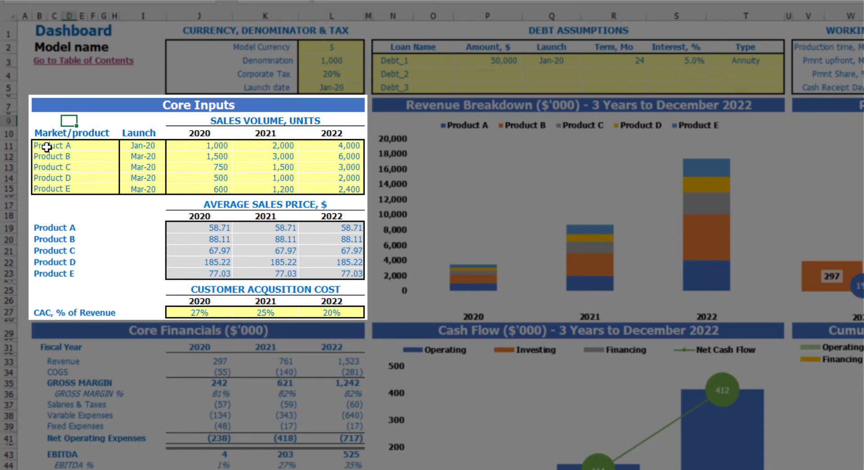
left_click(47, 147)
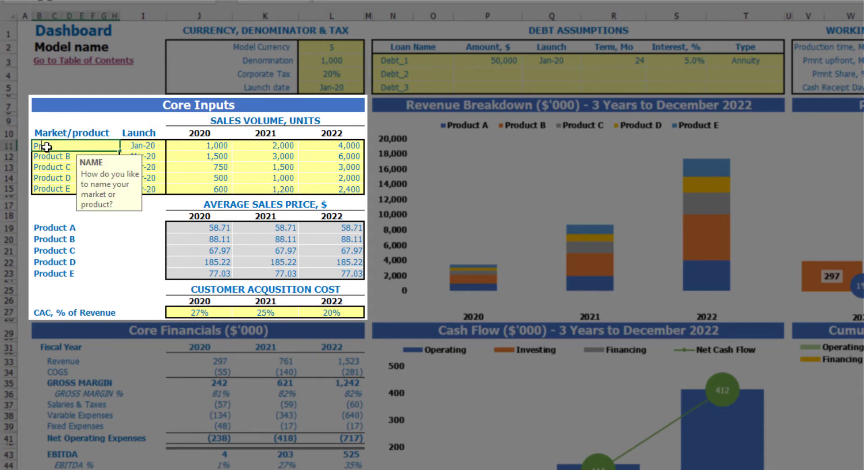
type("Product 1")
key("ctrl+Return")
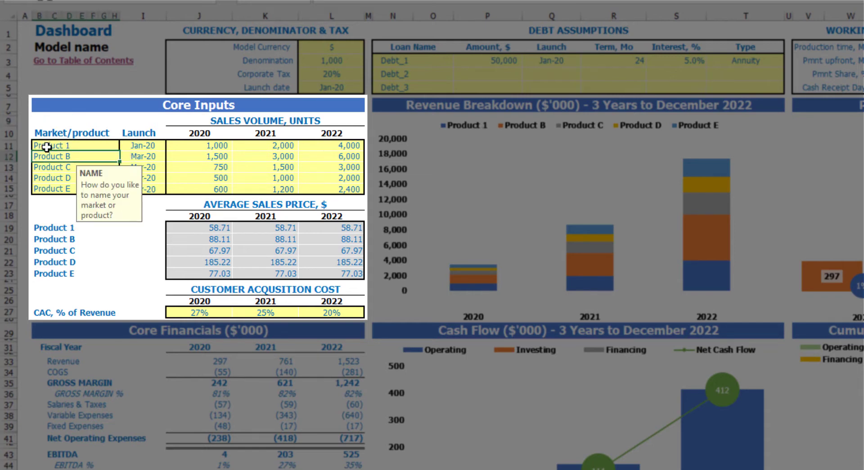
- Copy the first product name to the second entry of the list and change it to Product 2
key("ctrl+c")
key("Down")
key("ctrl+v")
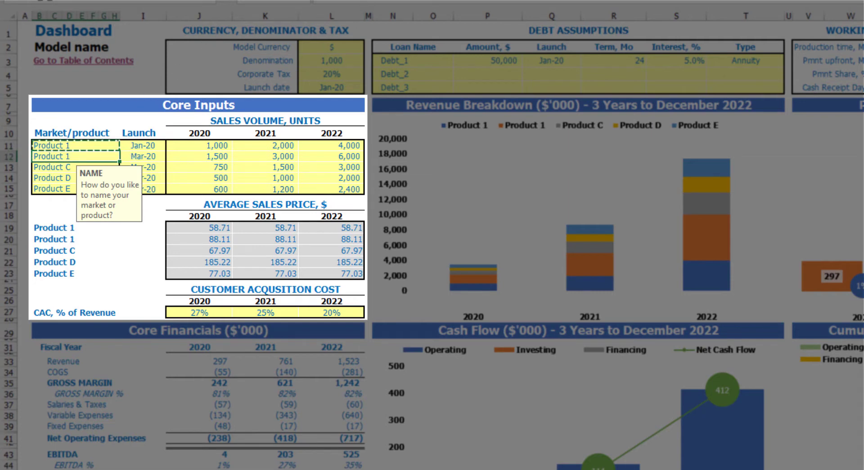
key("Escape")
key("F2")
key("BackSpace")
type("2")
key("shift+Return")
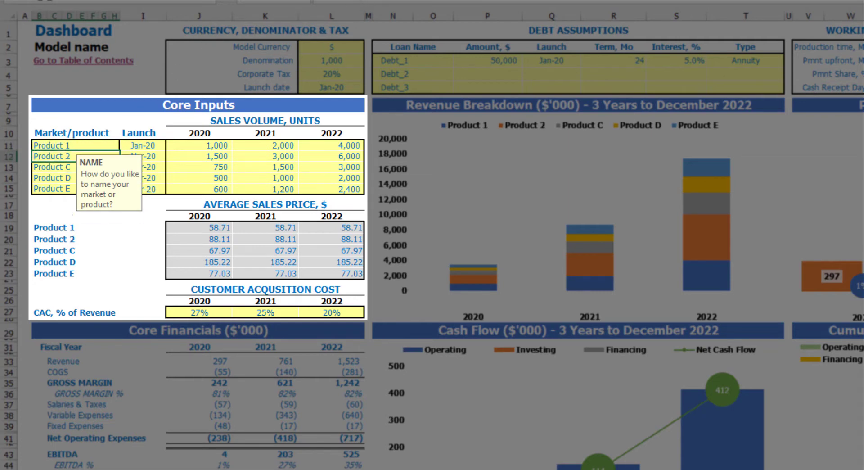
- Rename the first two entries in the market/product list as Market 1 and Segment 1
type("Marke")
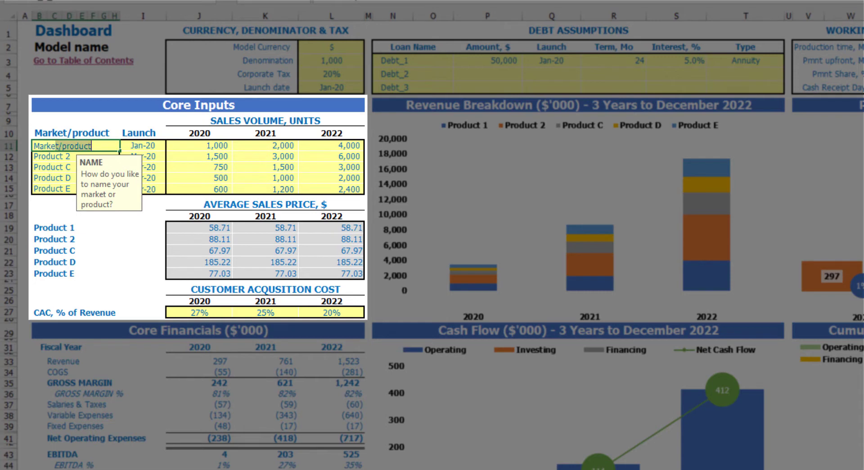
type("t 1")
key("Return")
type("Segment")
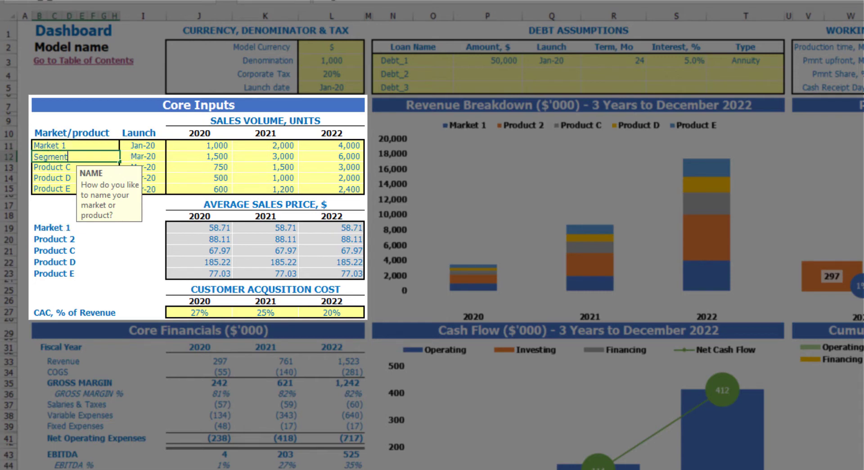
type(" 1")
key("Return")
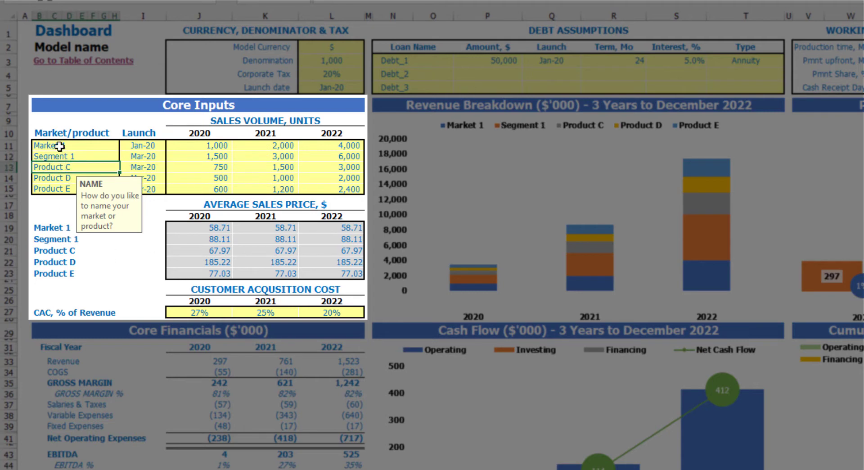
left_click_drag(59, 146, 61, 194)
left_click(114, 227)
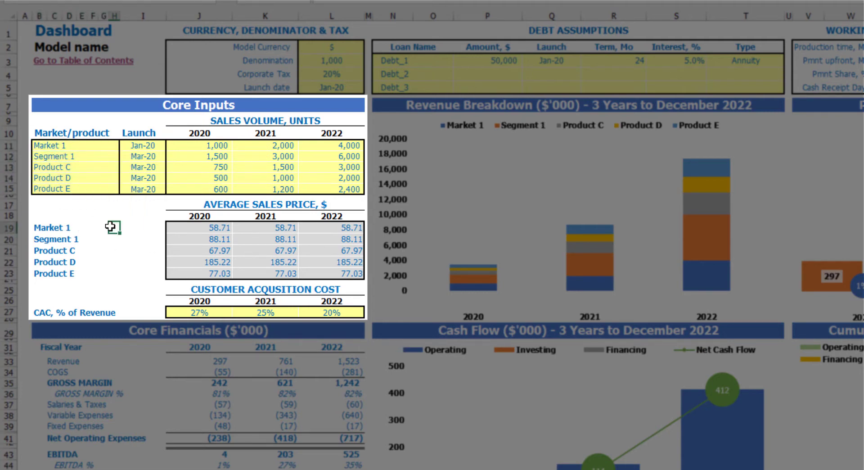
left_click_drag(69, 147, 73, 187)
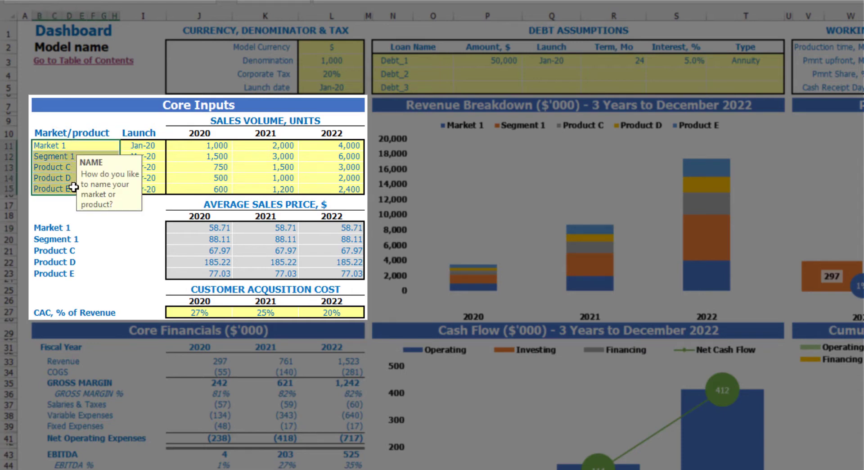
- Set Market 1's launch date to Apr-20
left_click(145, 145)
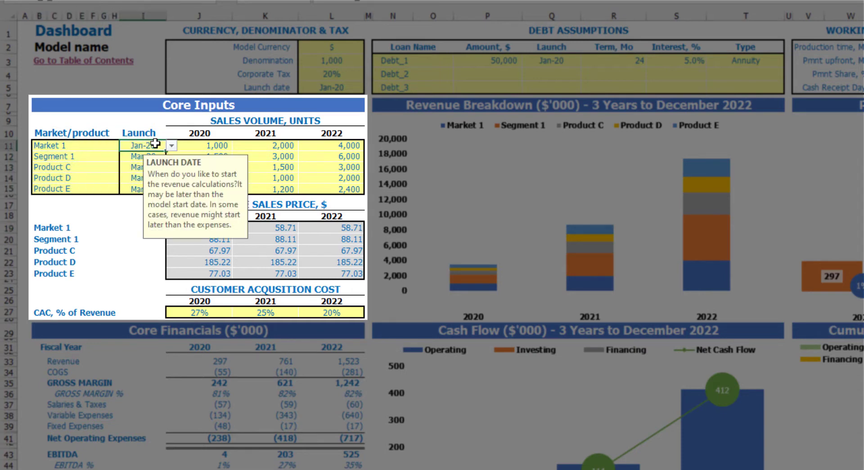
left_click(147, 115)
left_click(159, 145)
left_click(172, 146)
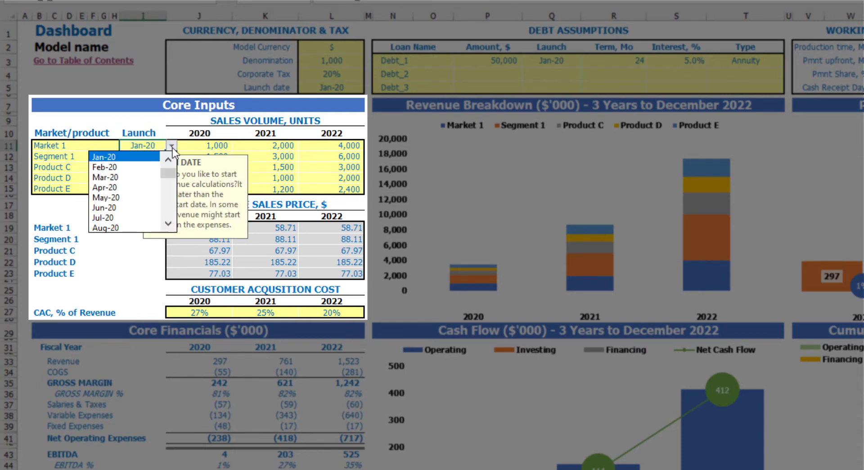
left_click(116, 186)
left_click(143, 123)
- Set the launch dates of Segment 1 to Oct-20 and Product C to Sep-20
left_click(141, 155)
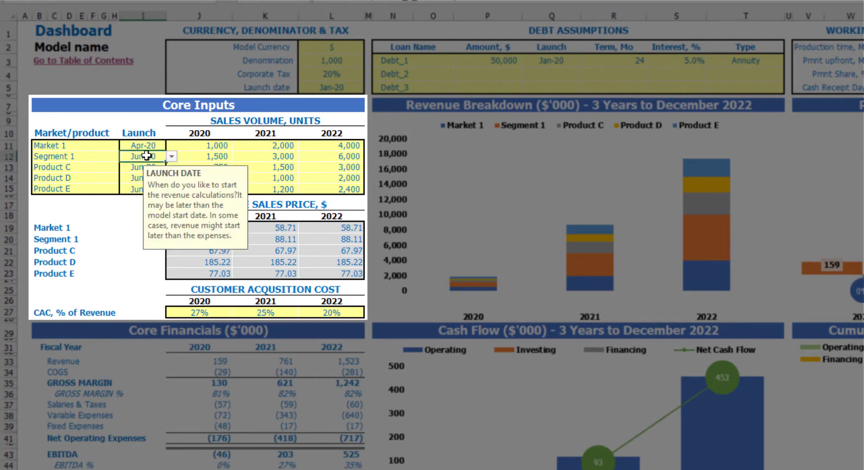
left_click(172, 156)
left_click(134, 206)
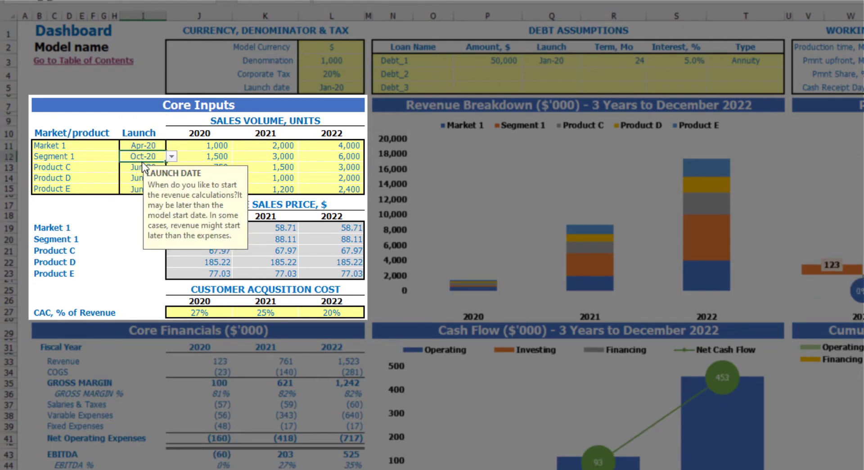
left_click(142, 166)
left_click(172, 167)
left_click(130, 209)
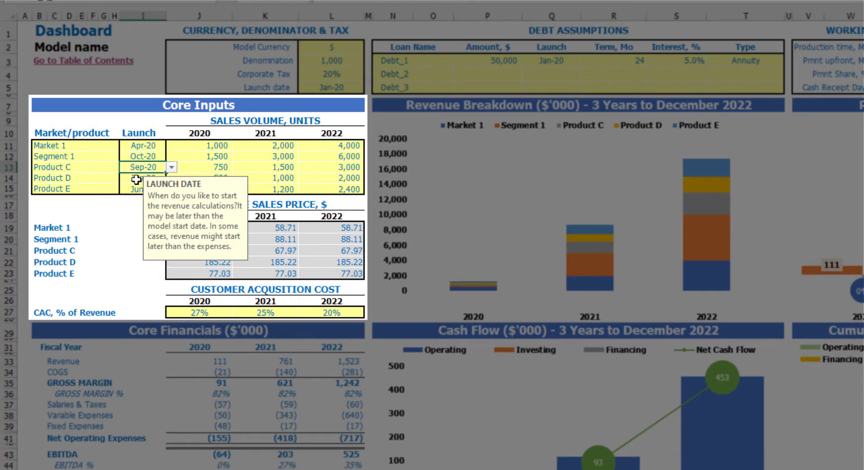
- Set the launch dates of Product D to Nov-20 and Product E to Dec-20
left_click(142, 178)
left_click(171, 178)
left_click(128, 239)
left_click(142, 189)
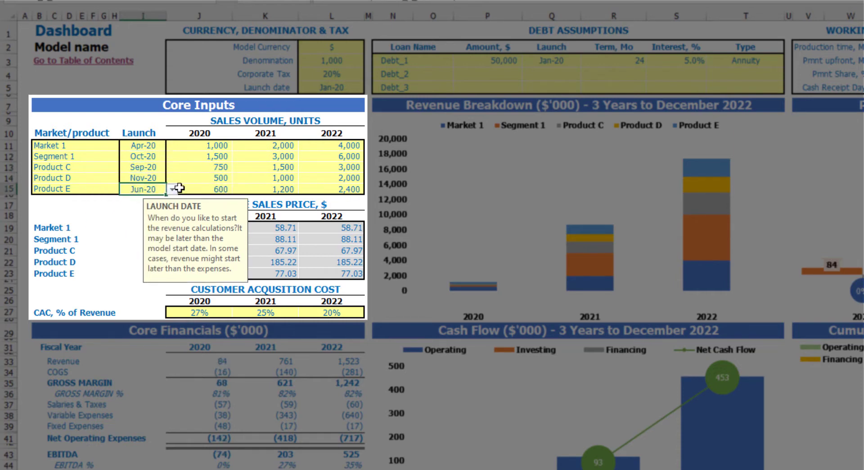
left_click(172, 189)
left_click(124, 261)
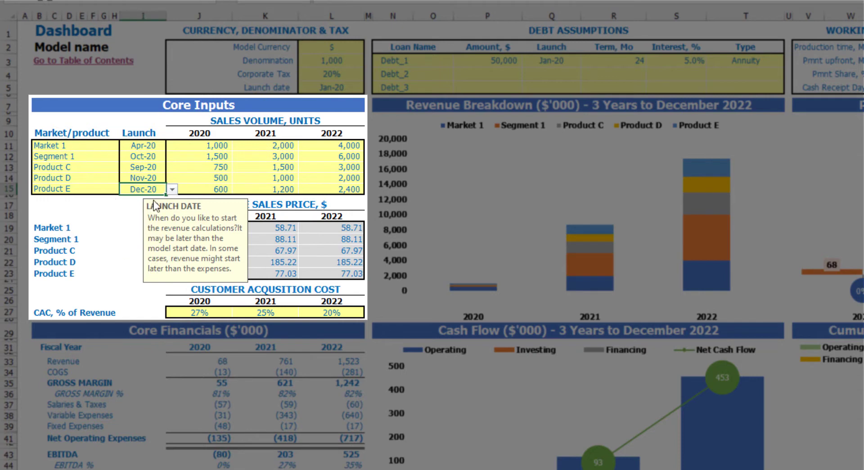
- Enter Market 1's sales volumes as 500 units for 2020, 700 for 2021 and 900 for 2022
left_click_drag(210, 143, 327, 194)
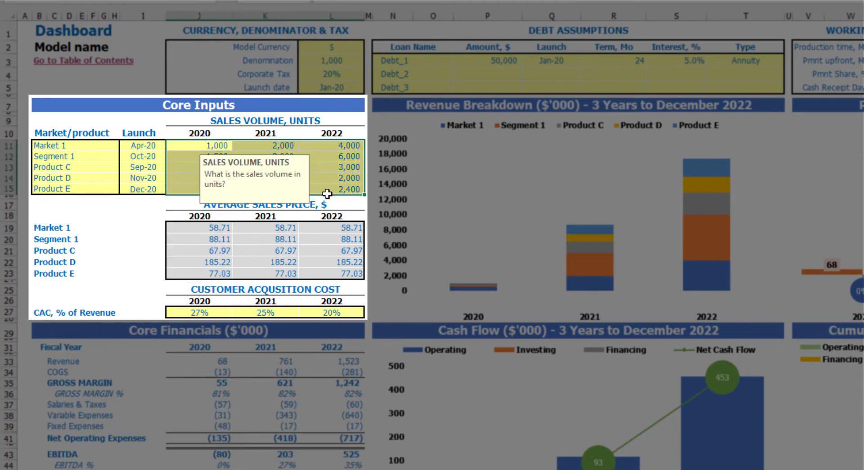
left_click(148, 121)
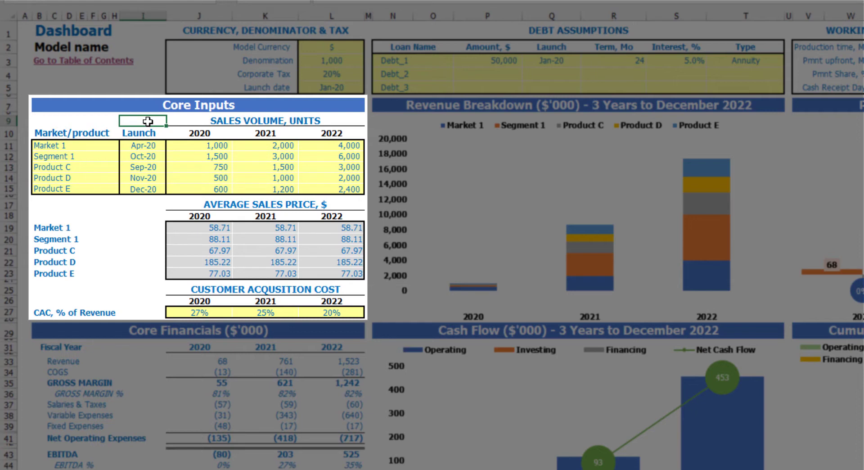
left_click(204, 147)
type("500")
key("Tab")
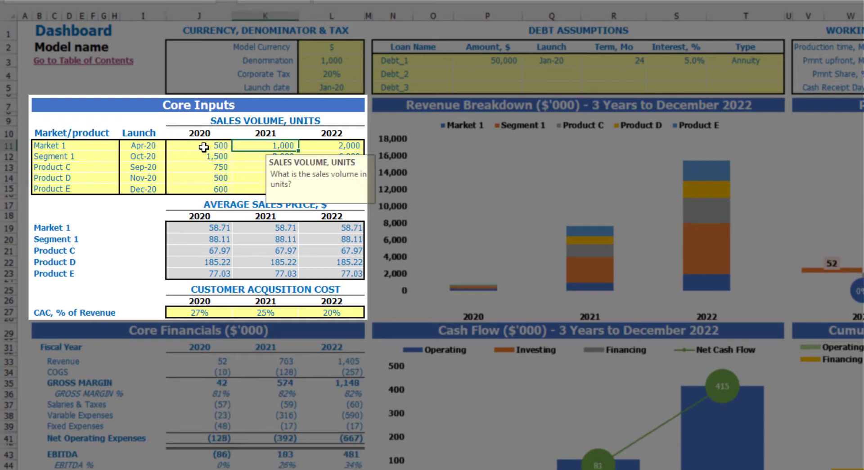
type("700")
key("Tab")
type("900")
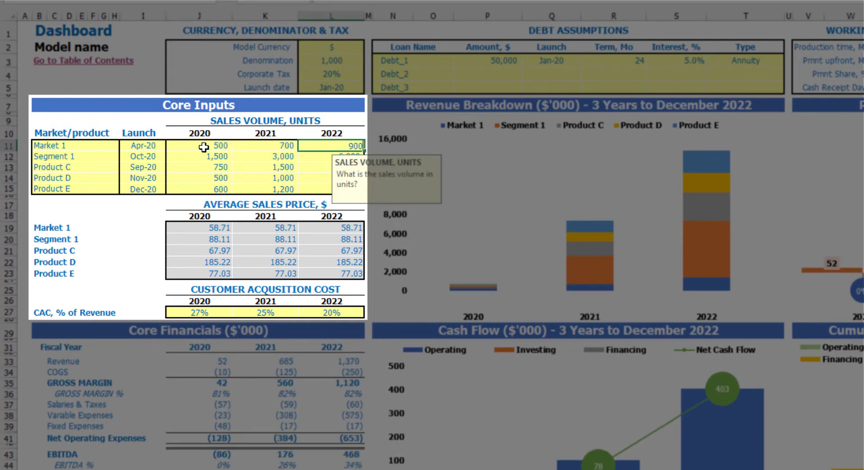
key("Return")
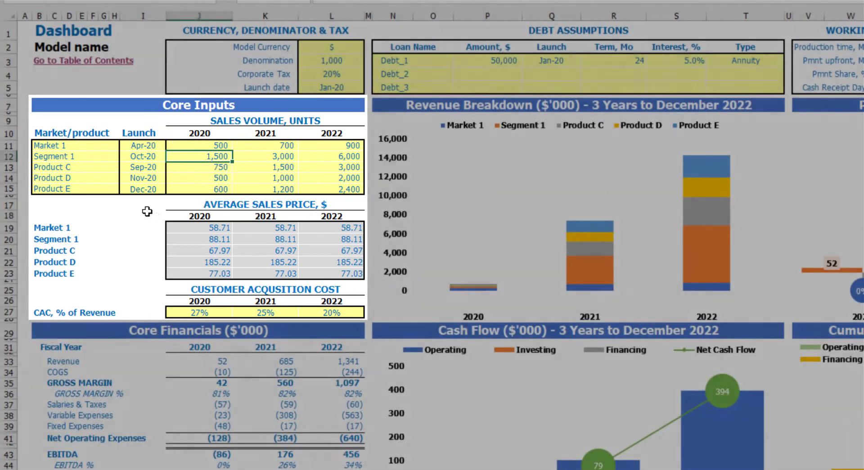
left_click(147, 212)
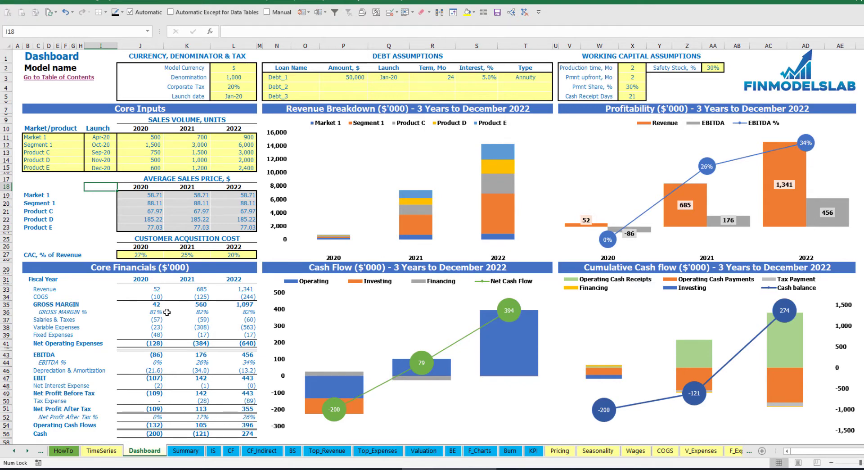
- Review the customer acquisition cost percentages of revenue for 2020 to 2022
left_click_drag(135, 256, 231, 258)
left_click(104, 232)
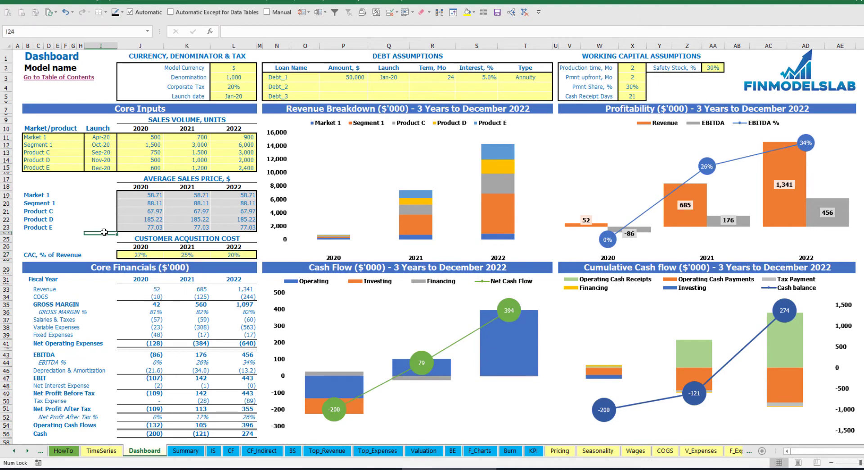
left_click_drag(139, 255, 224, 254)
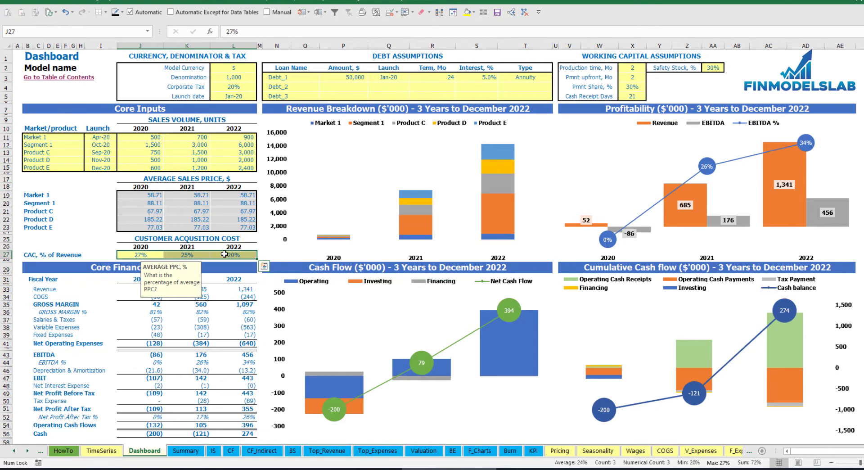
left_click(147, 256)
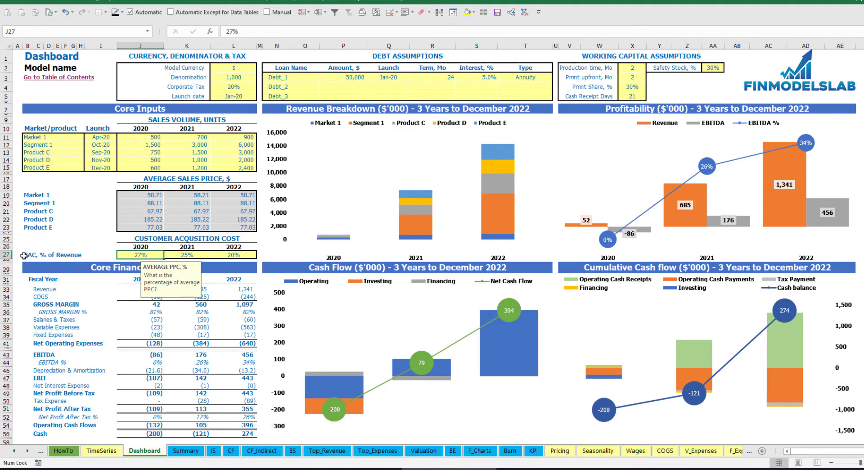
left_click(43, 238)
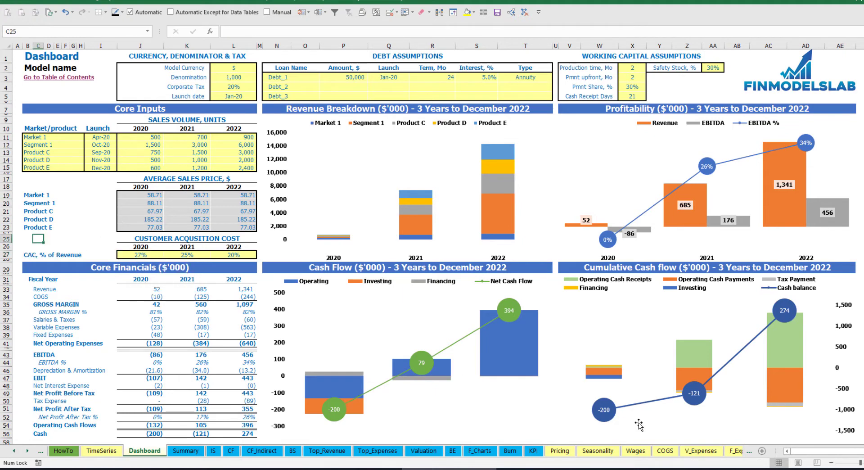
- Open the Pricing sheet and look over the wholesale share inputs for all products
left_click(560, 450)
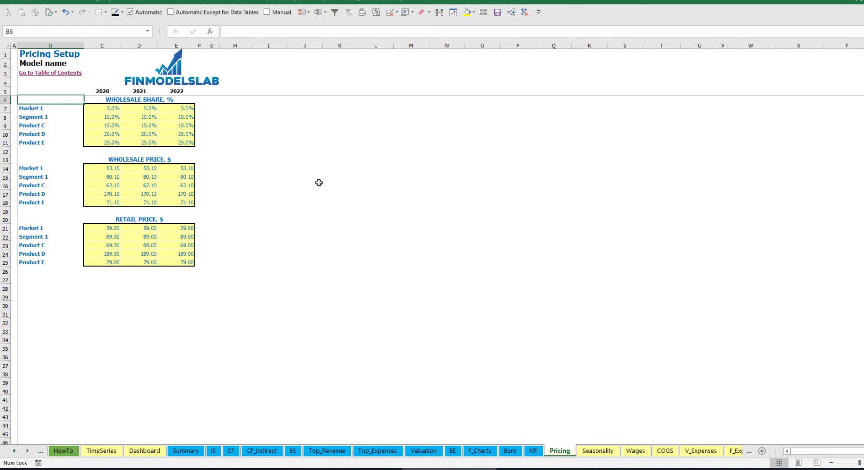
left_click_drag(106, 109, 153, 118)
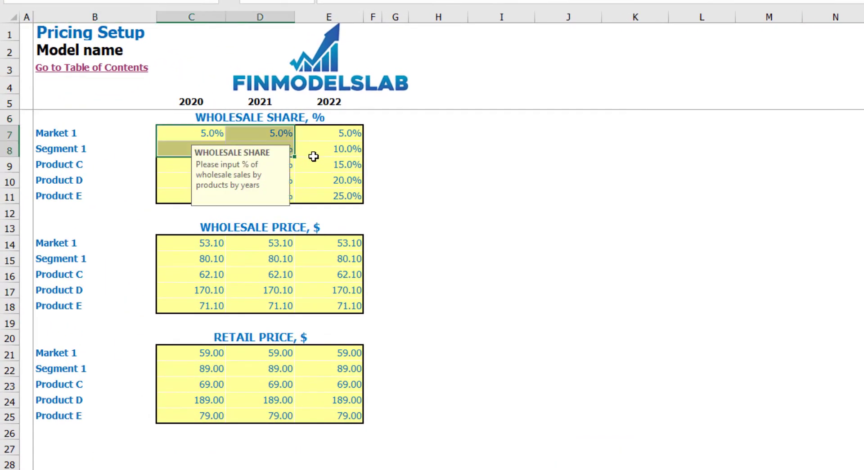
left_click_drag(314, 156, 349, 194)
left_click(460, 168)
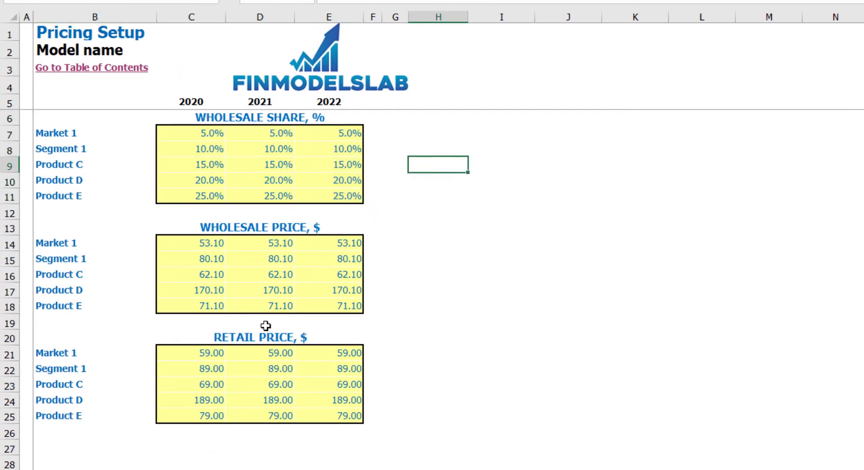
- Set Market 1's wholesale share to 50% for 2020 and copy it to 2021 and 2022
left_click(202, 133)
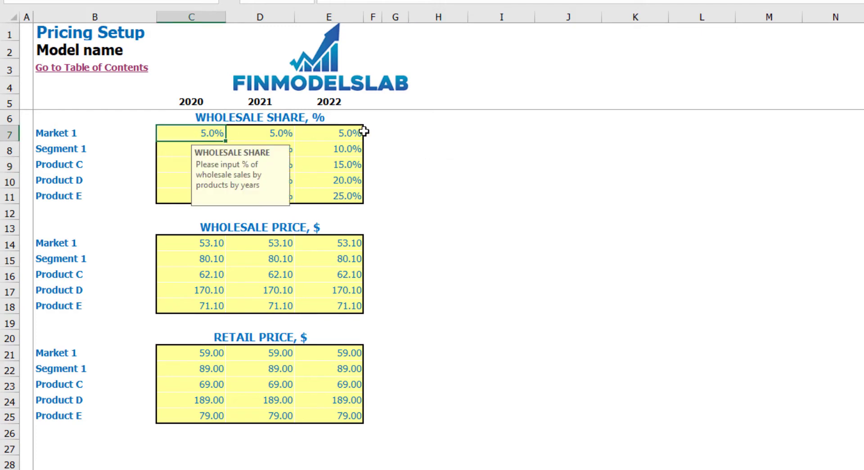
key("Return")
left_click(193, 132)
key("ctrl+c")
left_click_drag(230, 134, 332, 135)
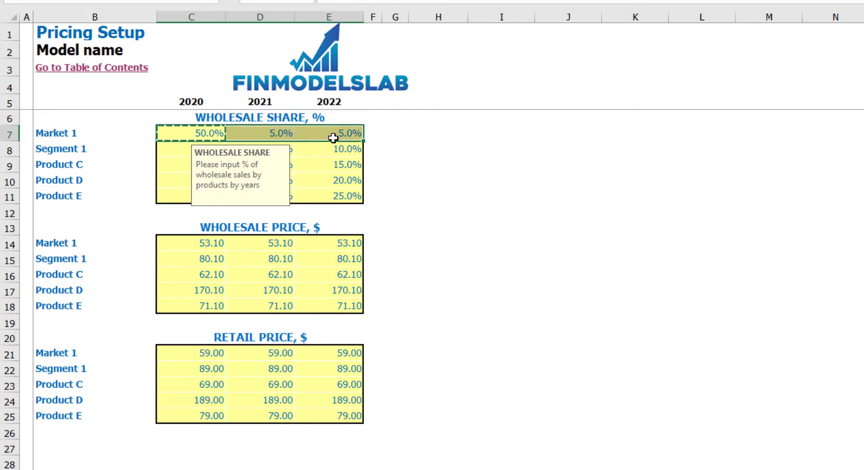
key("ctrl+v")
left_click_drag(398, 148, 432, 149)
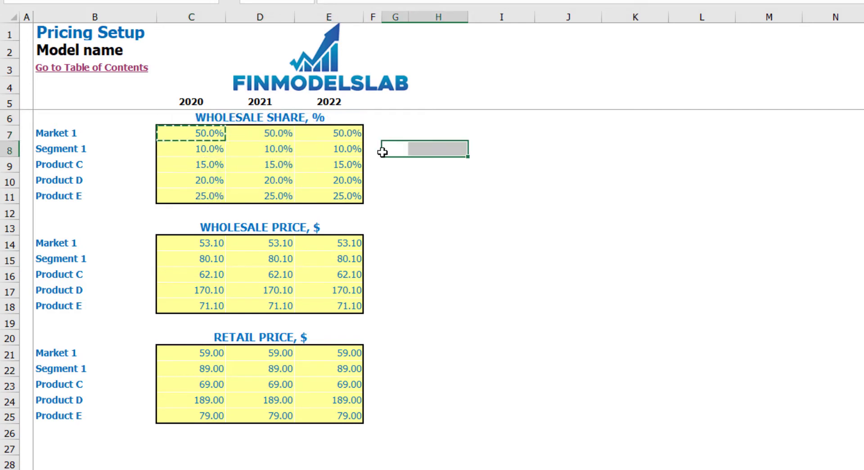
left_click(205, 132)
left_click_drag(286, 131, 342, 129)
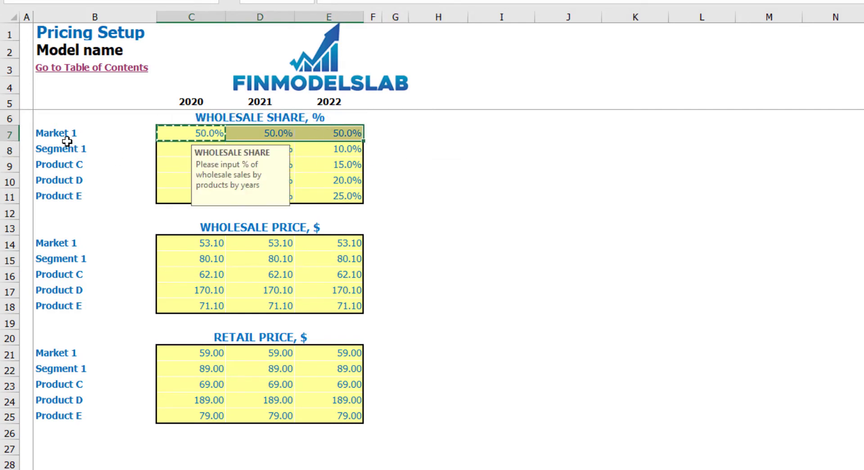
left_click_drag(43, 130, 39, 190)
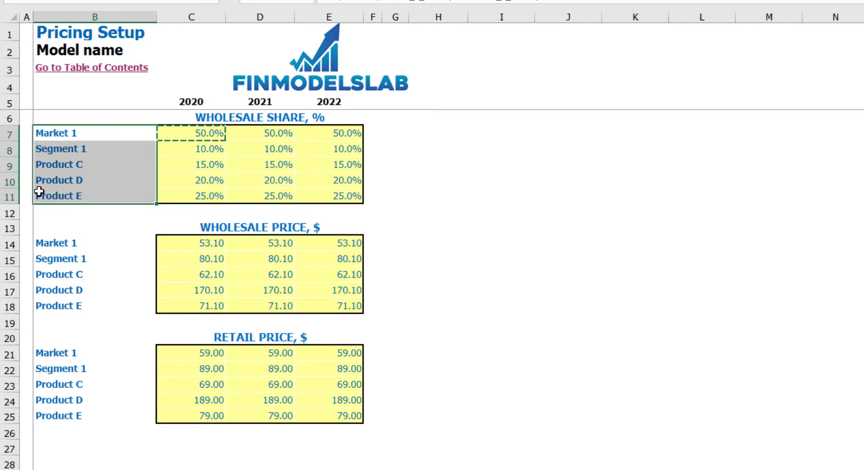
- Look over the wholesale price and retail price inputs for all products on the Pricing sheet
key("ctrl+v")
left_click_drag(183, 225, 328, 418)
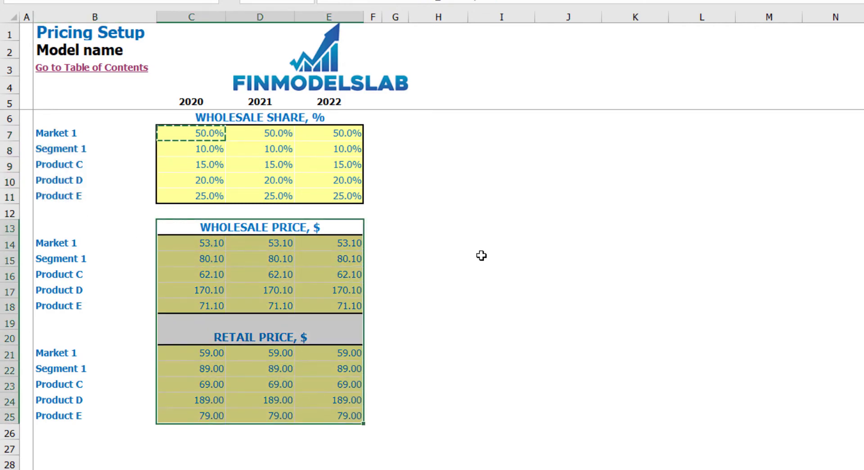
left_click(482, 256)
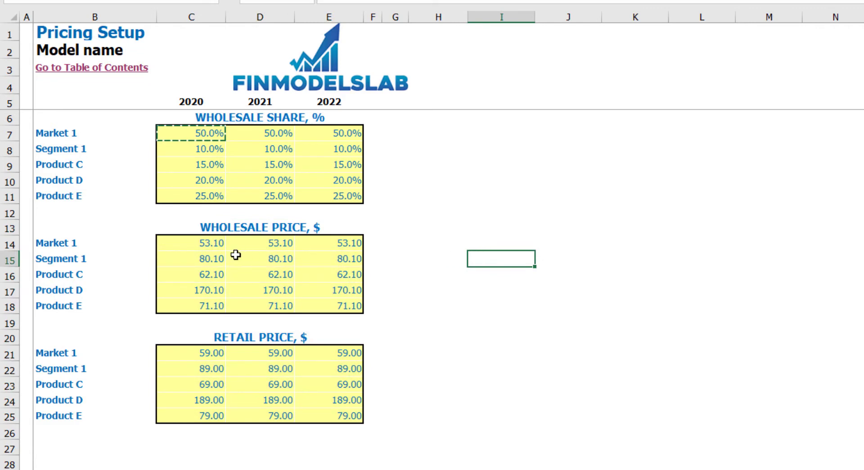
- Set Market 1's wholesale price to 50 for 2020, 55 for 2021 and 60 for 2022
left_click(213, 245)
type("50")
key("Tab")
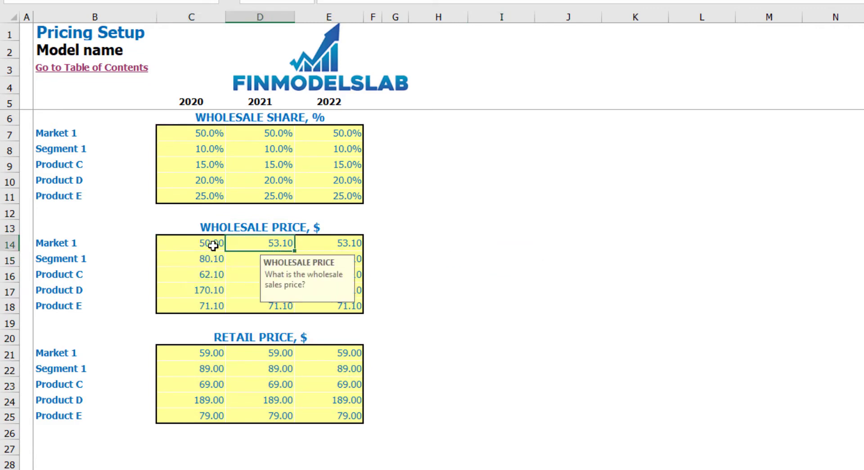
type("55")
key("Tab")
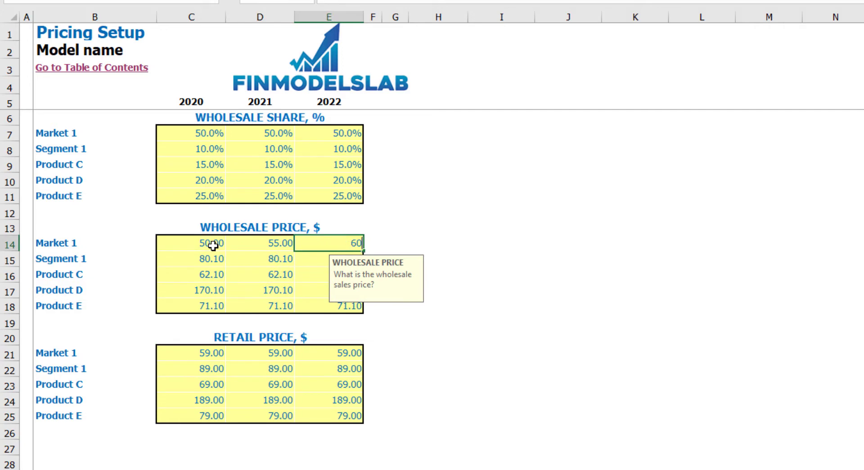
key("Tab")
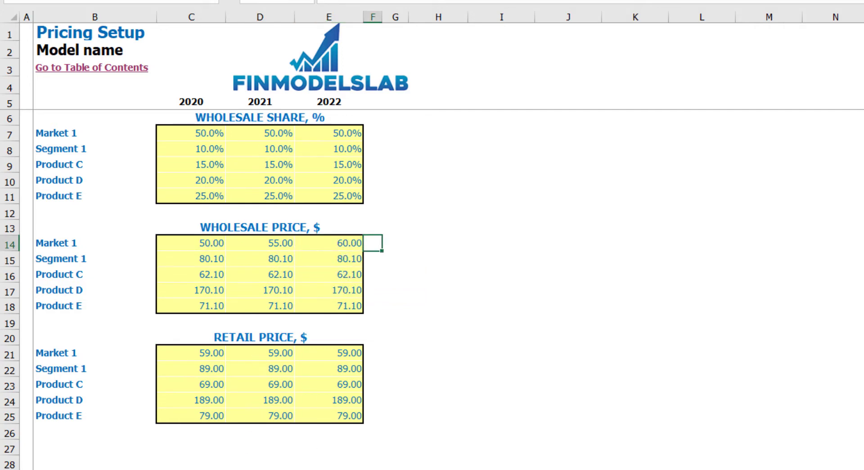
- Return to the Dashboard and review the average sales prices of all products for 2020 to 2022
key("ctrl+Page_Up")
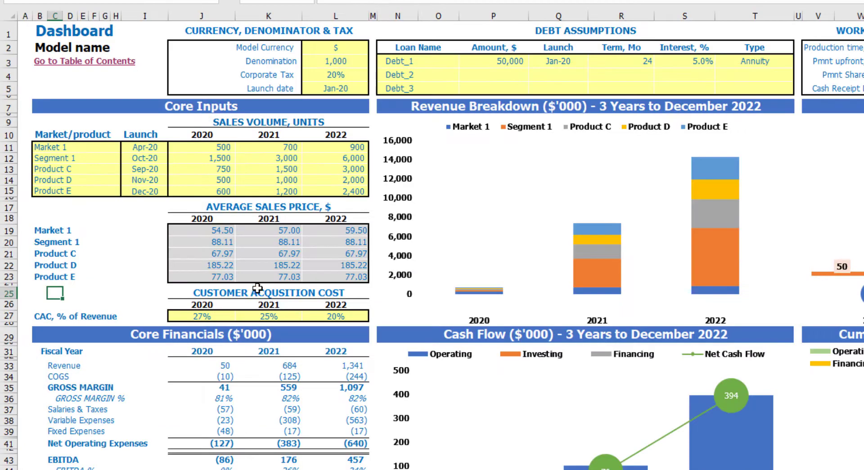
left_click(221, 238)
left_click_drag(220, 237, 336, 274)
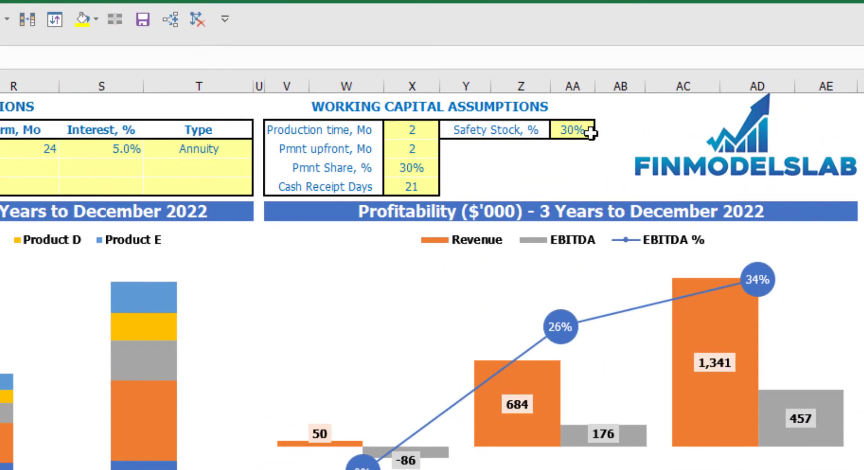
- Review the working capital assumptions: safety stock, production time, upfront payment months, payment share and cash receipt days
left_click(588, 131)
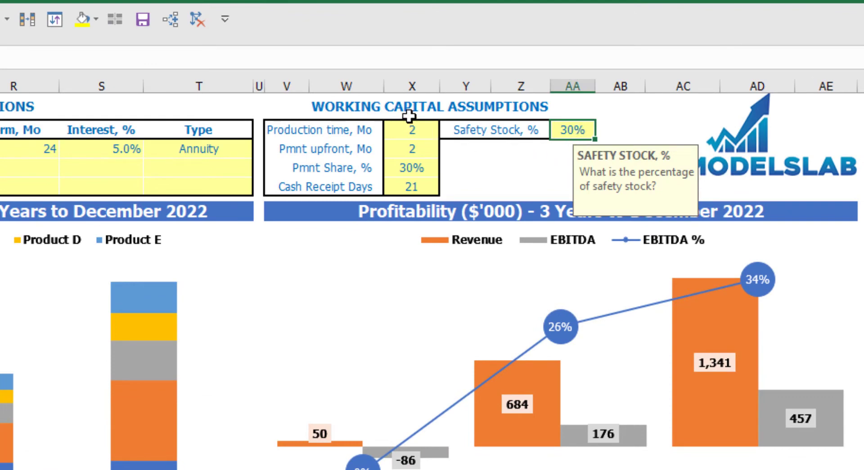
left_click(426, 132)
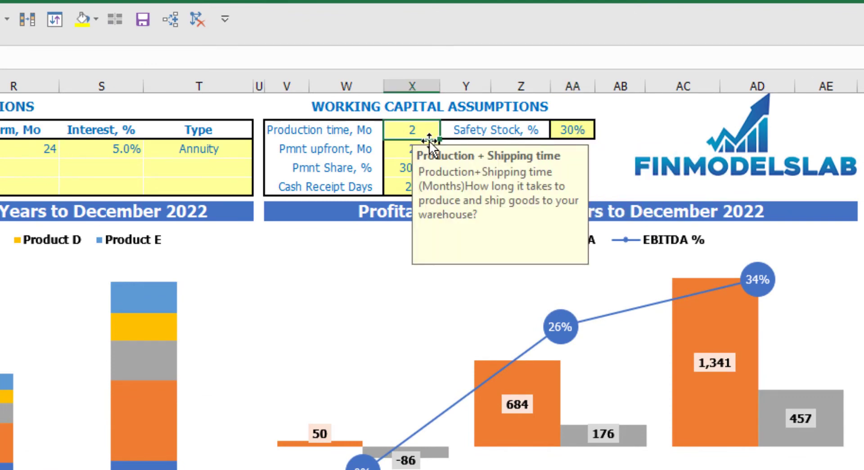
left_click(404, 148)
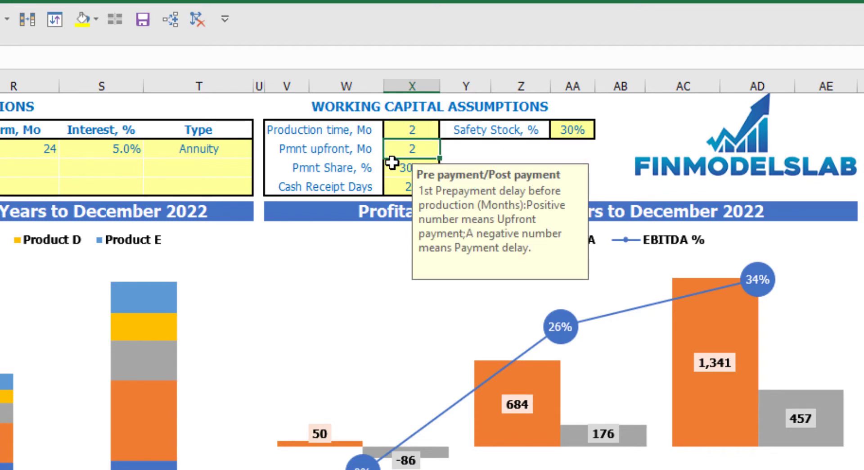
left_click(393, 164)
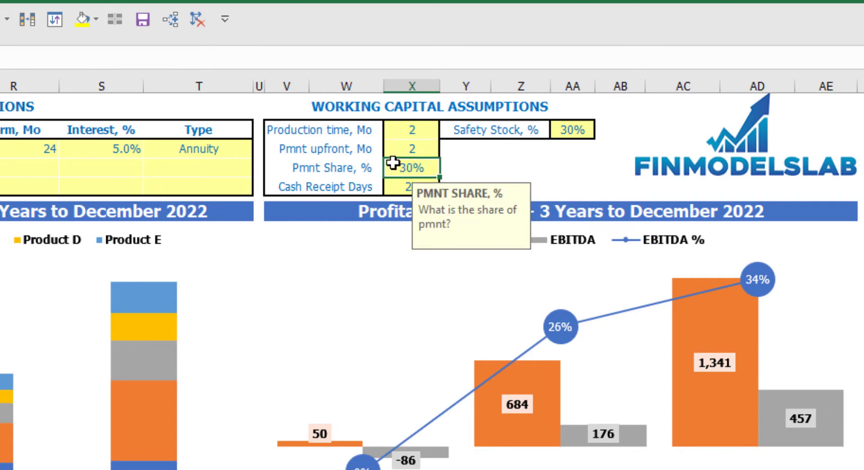
left_click(410, 149)
left_click(402, 172)
left_click(404, 186)
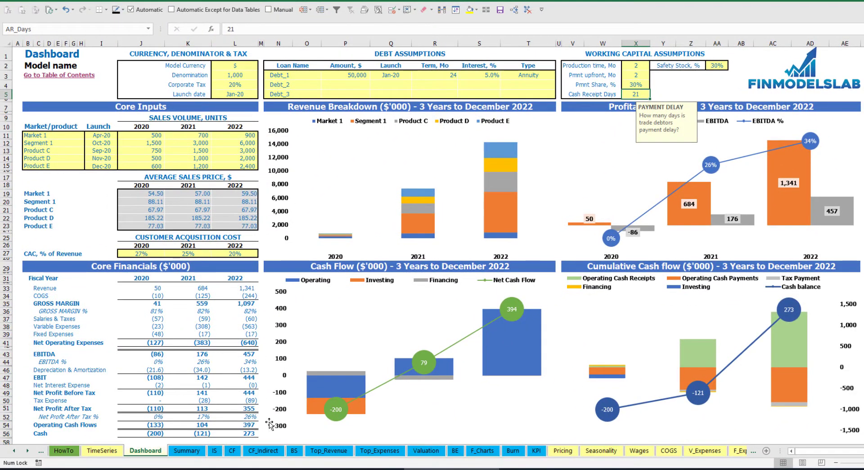
- Open the Balance Sheet and examine the accounts receivable, inventory and accounts payable suppliers rows
left_click(294, 451)
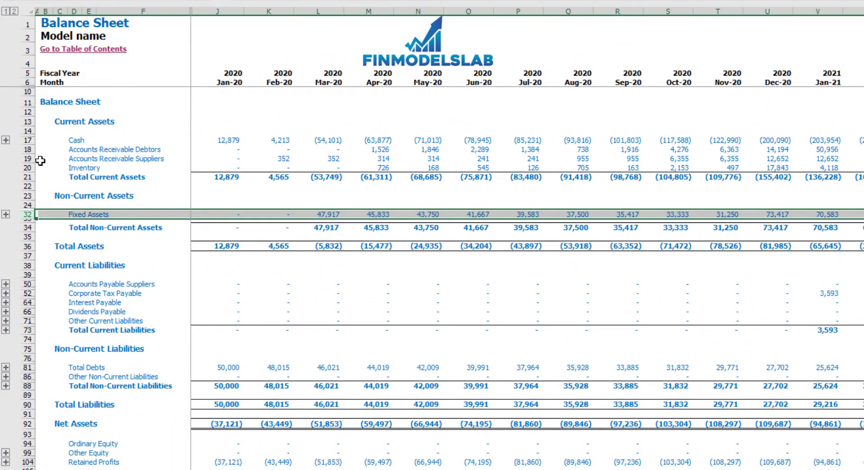
left_click_drag(27, 167, 27, 150)
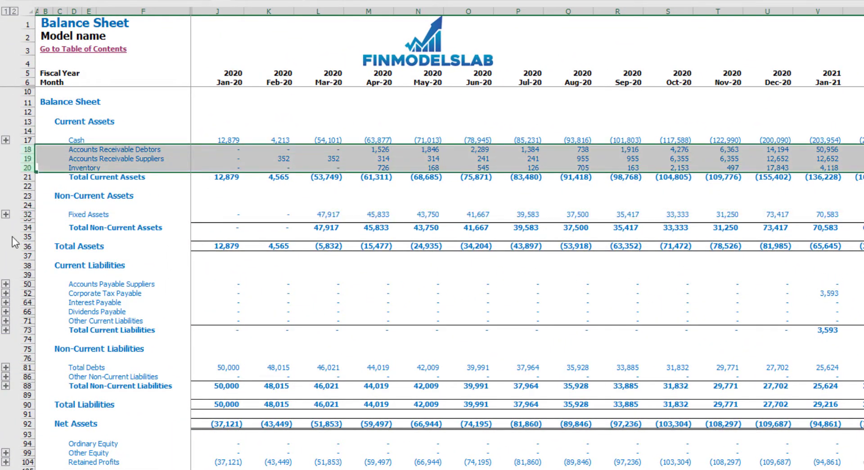
left_click(18, 283)
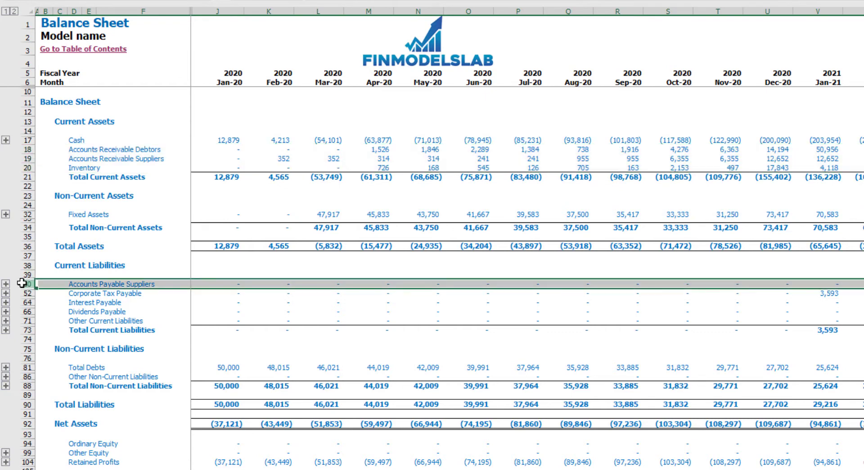
- Open the Seasonality sheet and look over the monthly sales seasonality percentages
key("ctrl+Page_Up")
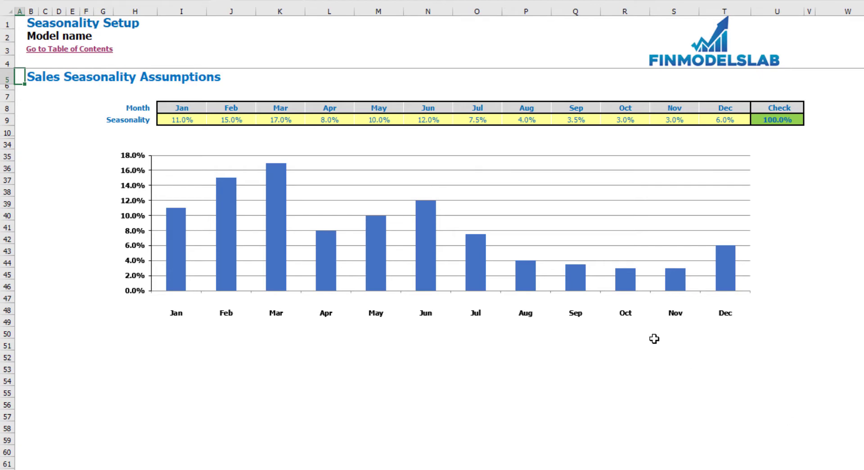
left_click_drag(180, 119, 725, 117)
left_click(817, 134)
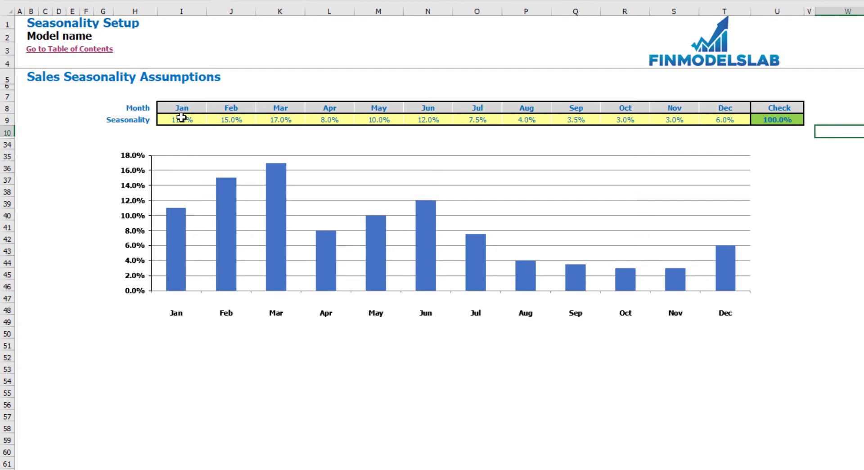
- Set January's seasonality to =1/12 and copy the formula to February through December
left_click(181, 118)
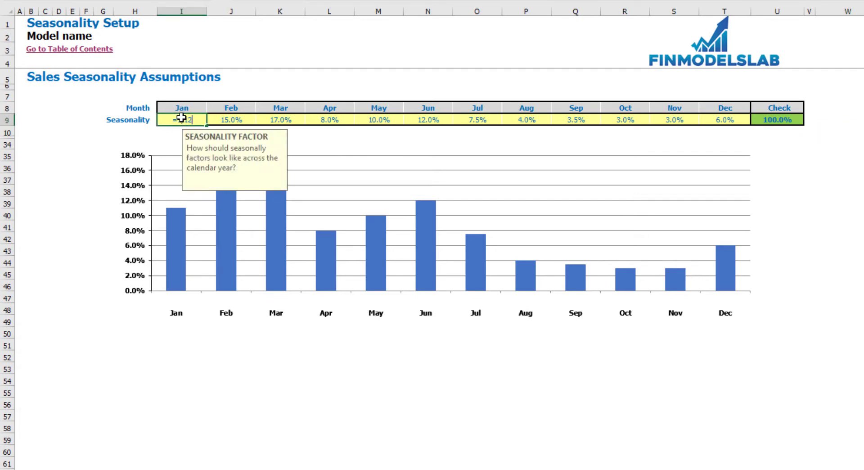
type("=1/12")
key("ctrl+Return")
key("ctrl+c")
key("Right")
key("ctrl+shift+Right")
key("shift+Left")
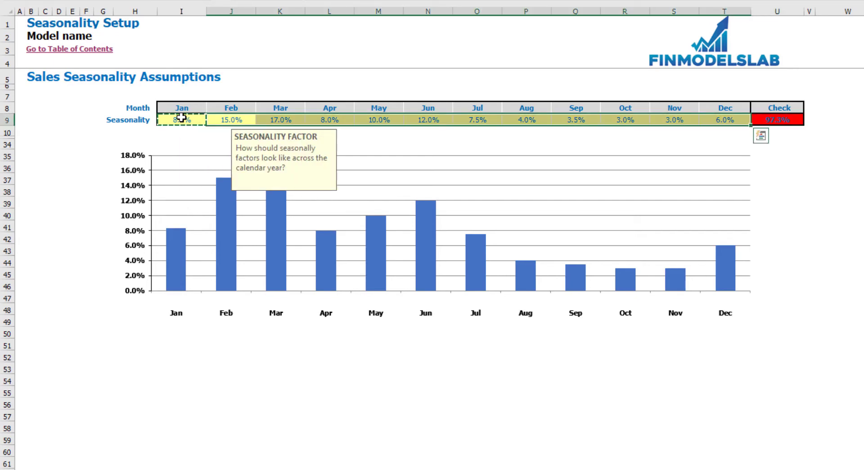
key("ctrl+v")
left_click(263, 224)
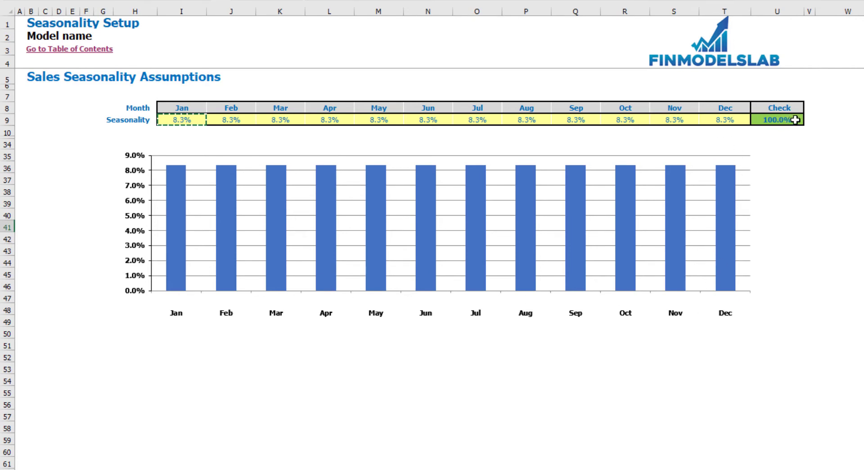
- Try a 5% seasonality factor for December to test the check cell, and undo the change
left_click(730, 119)
type("5%")
key("Return")
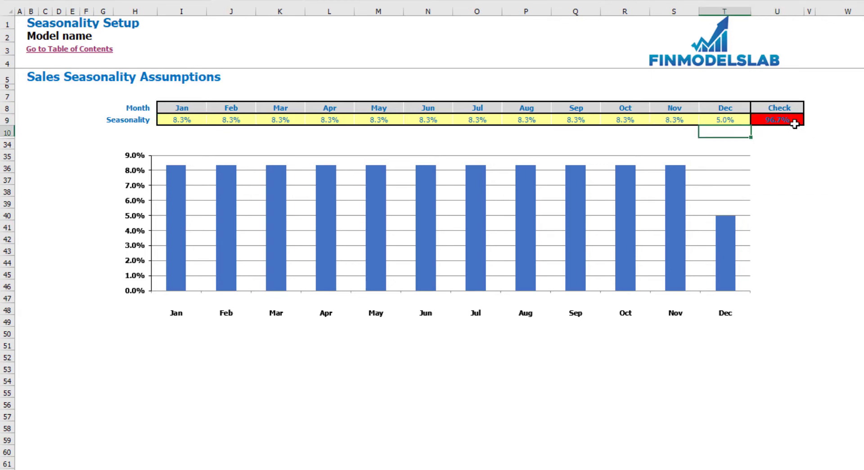
key("ctrl+z")
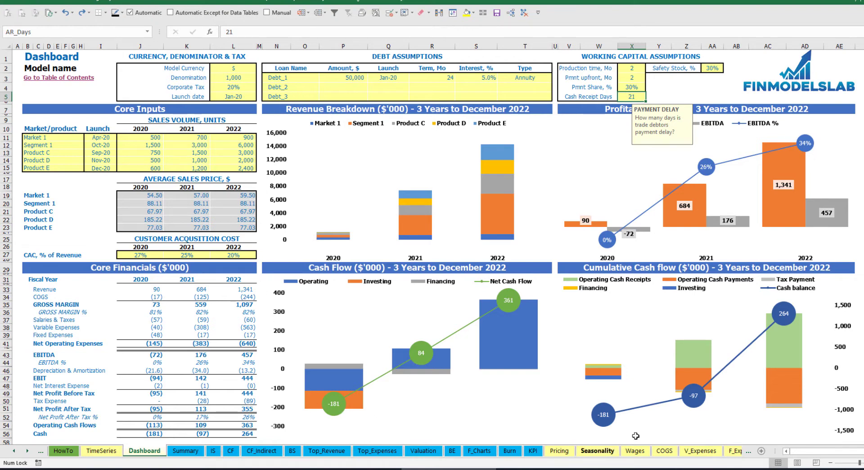
- Review the Dashboard's core financials and the EBITDA, operating cash flow, cash balance, sales units and revenue breakdown charts on the F_Charts sheet
left_click_drag(38, 291, 250, 430)
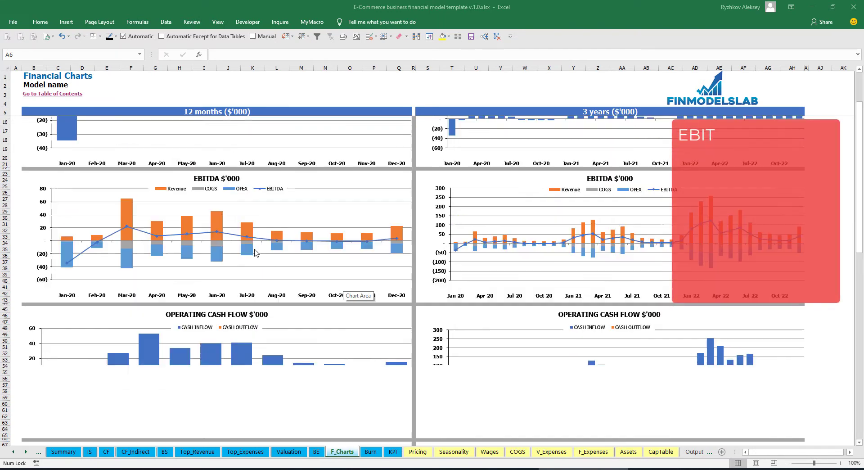
scroll(257, 246, "down", 3)
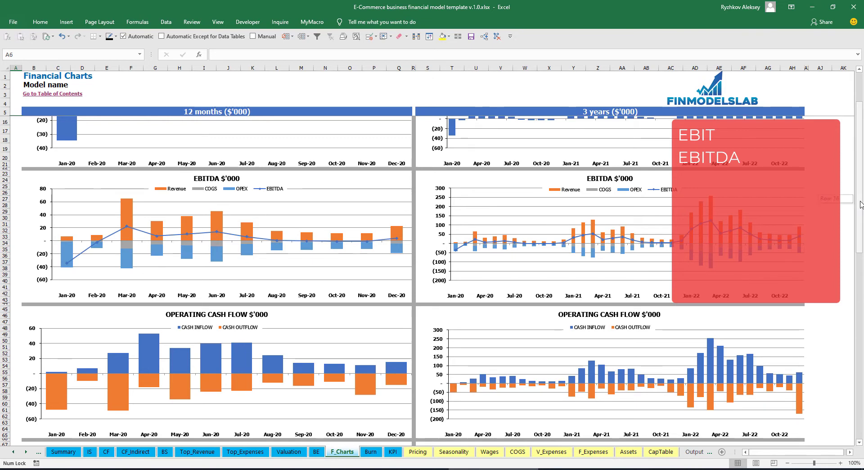
left_click_drag(860, 210, 860, 272)
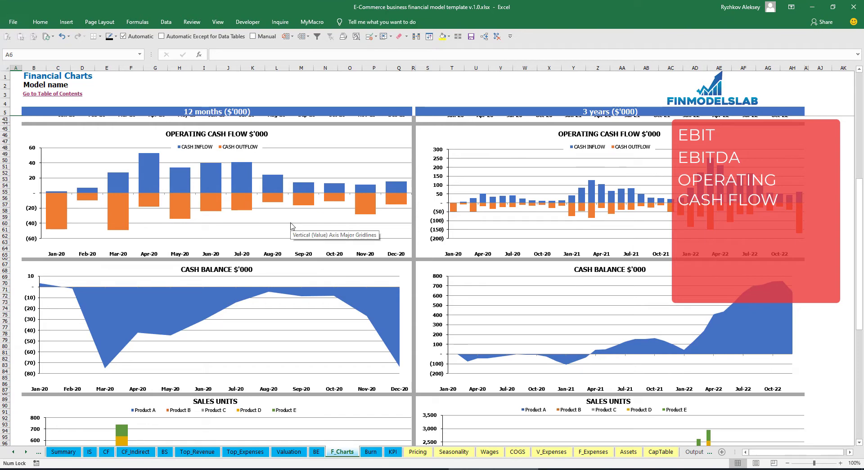
left_click_drag(859, 252, 861, 311)
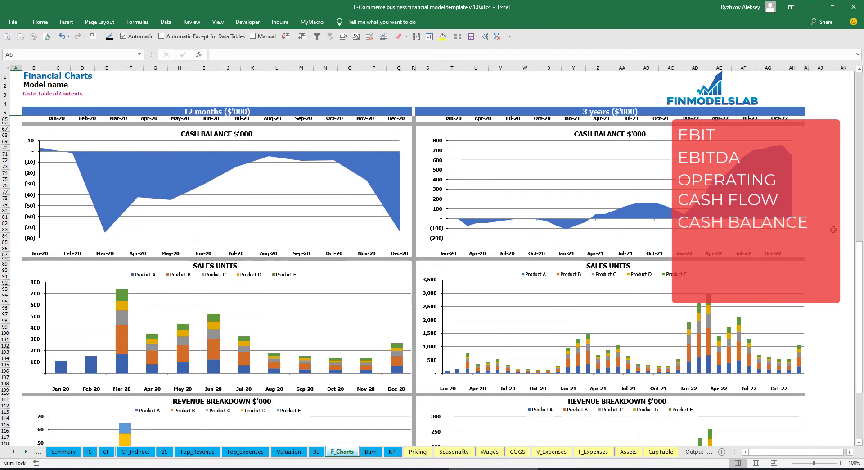
left_click_drag(859, 261, 858, 319)
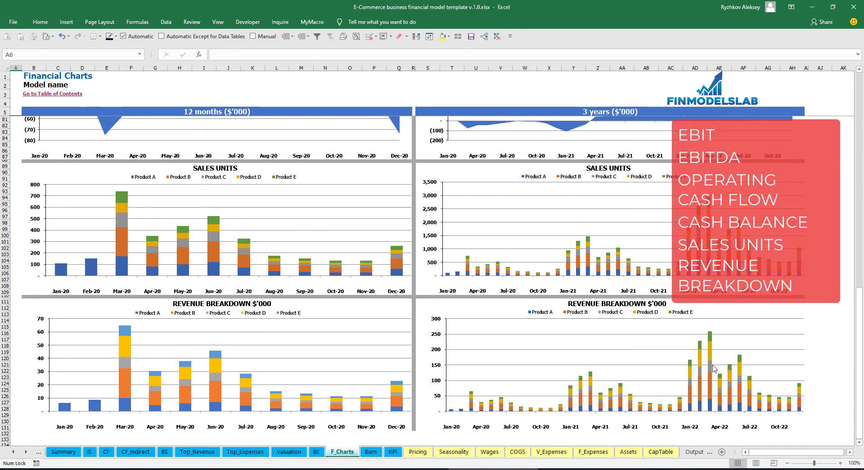
- Open the Burn sheet and examine the cash burn ratio and average annual cash balance rows
left_click(381, 451)
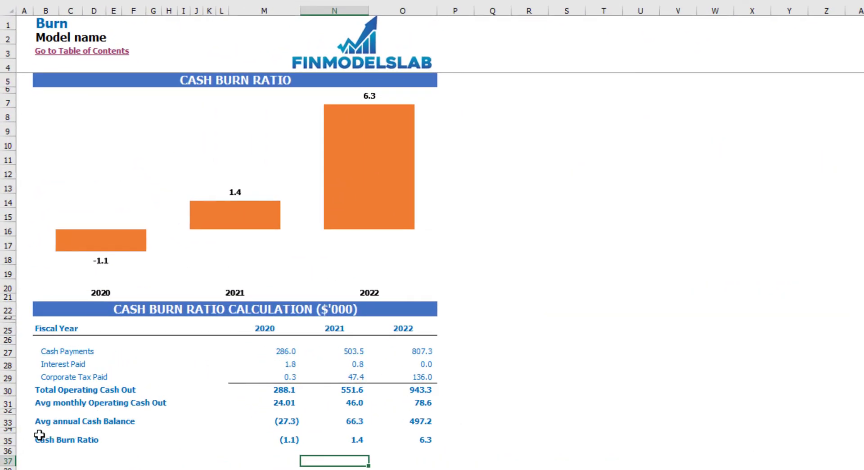
left_click_drag(40, 434, 391, 435)
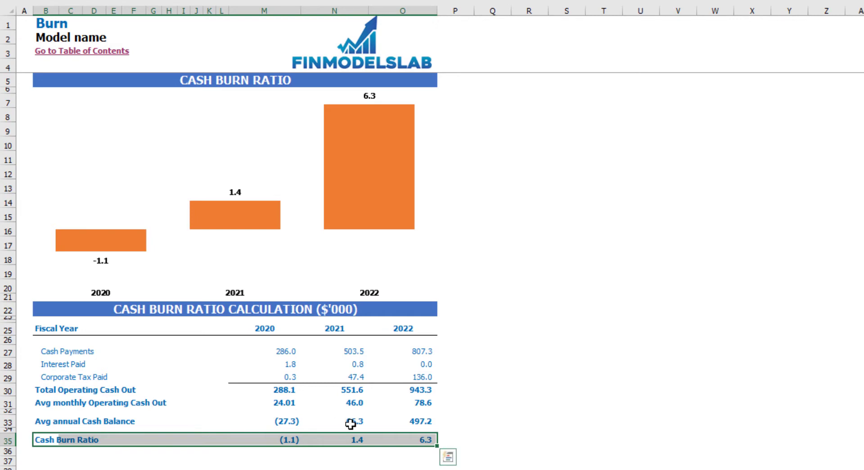
left_click(353, 424)
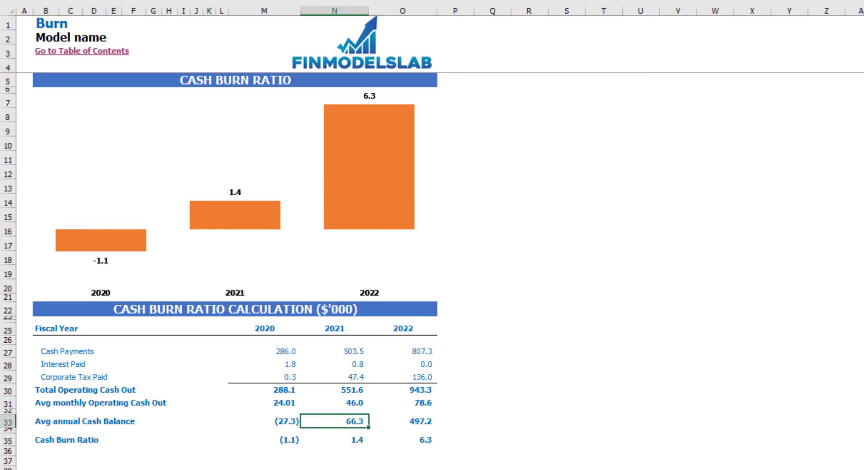
- Open the KPI benchmark sheet and set the industry gross margin benchmark to 80%
key("ctrl+Page_Down")
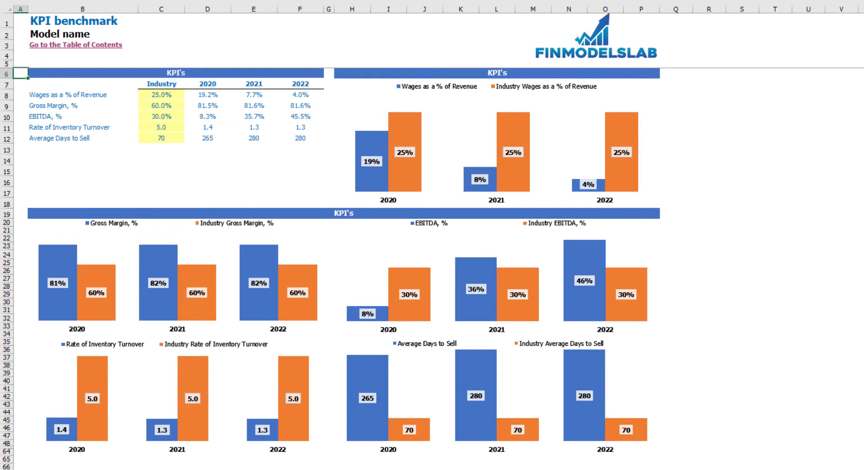
left_click(156, 98)
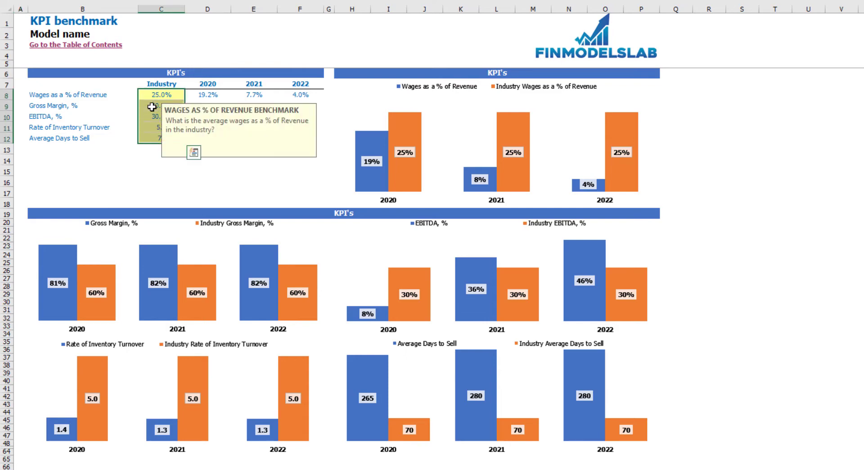
key("Down")
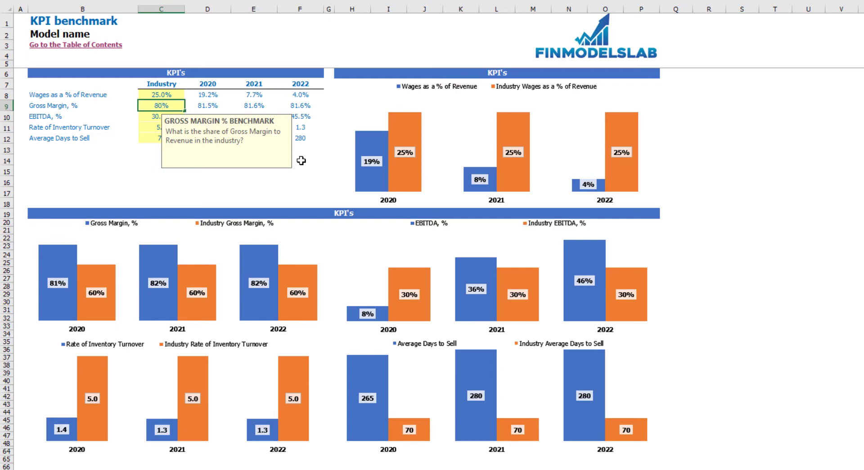
key("Return")
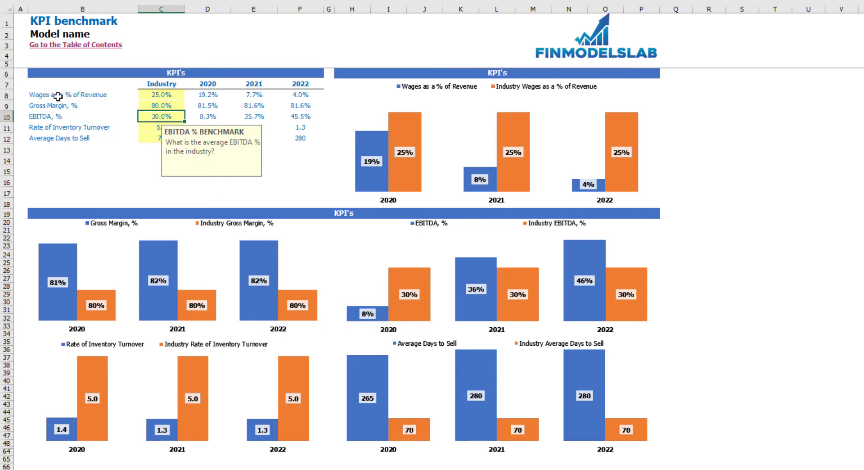
left_click(34, 95)
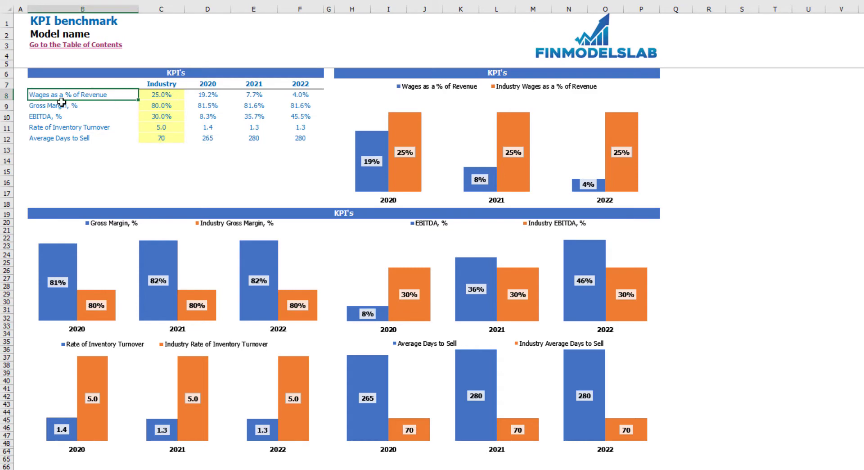
- Examine the EBITDA, inventory turnover and days-to-sell benchmarks, the 2020–2022 KPI values and the wages as a % of revenue chart
left_click(32, 115)
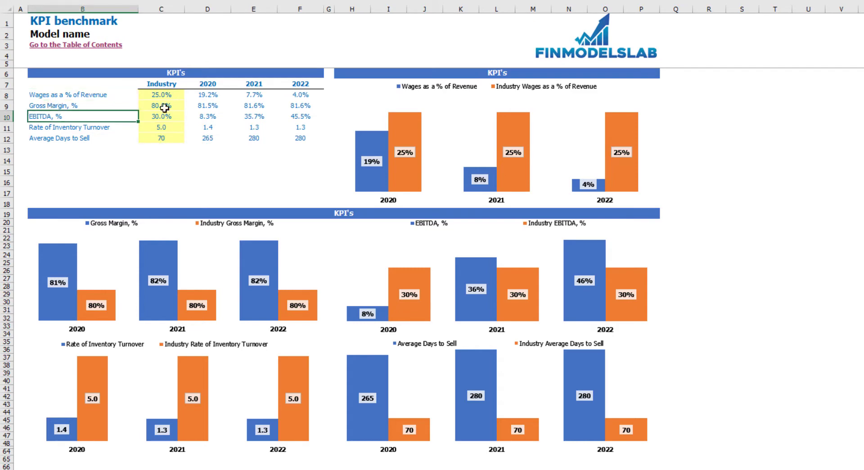
left_click(37, 126)
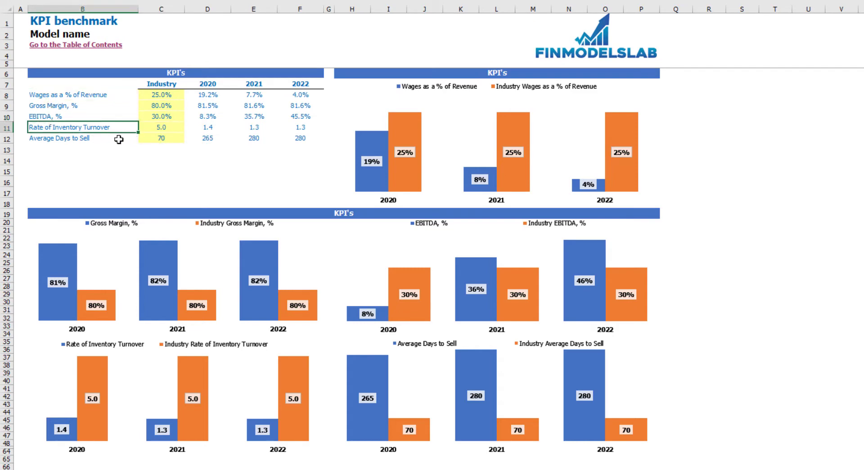
left_click(48, 139)
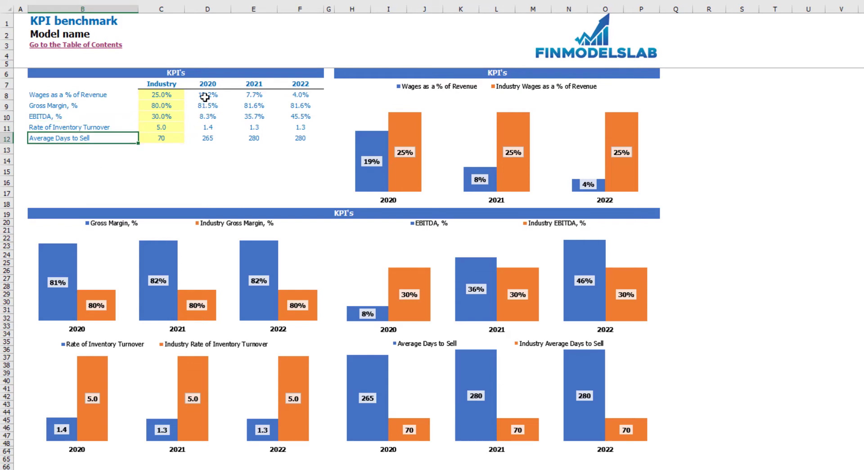
left_click_drag(207, 95, 302, 137)
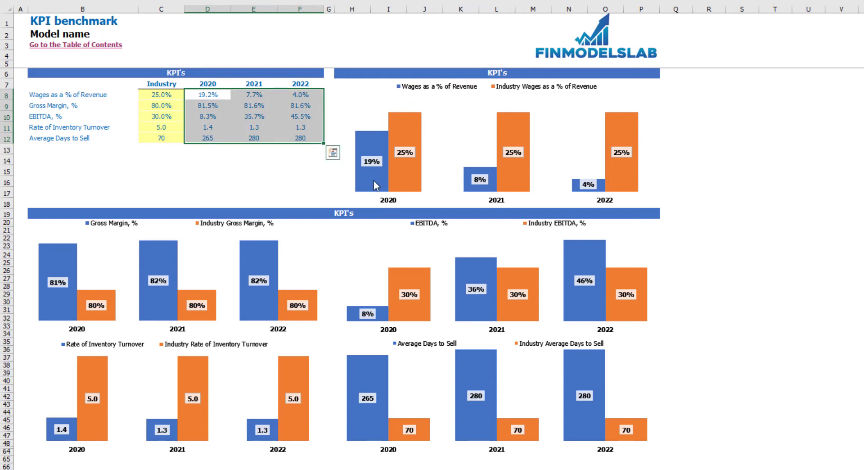
mouse_move(373, 181)
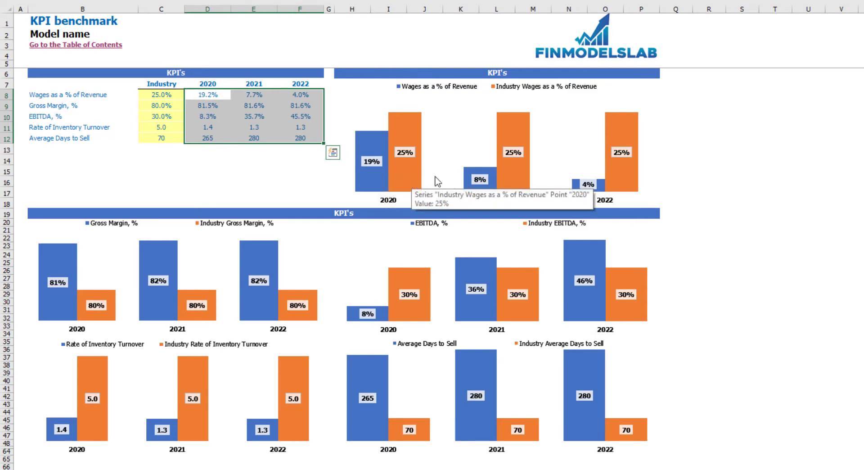
left_click(293, 181)
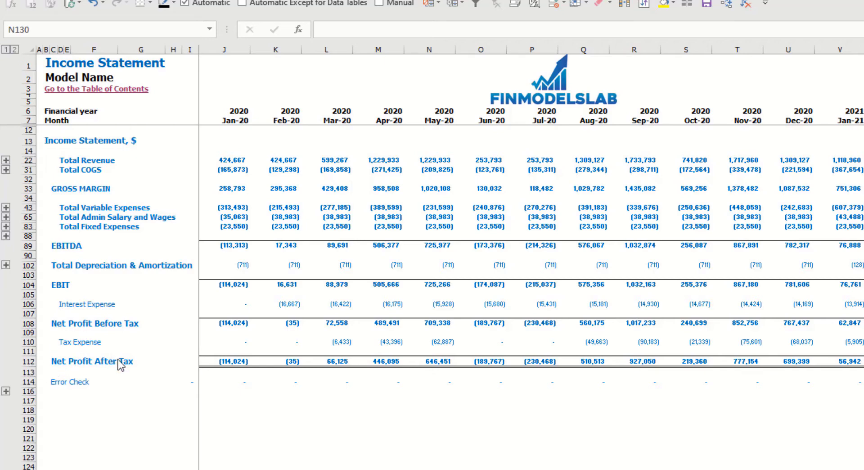
- Expand the Fixed Expenses, Variable Expenses and Revenue row groups on the Income Statement sheet
left_click(7, 226)
left_click(7, 227)
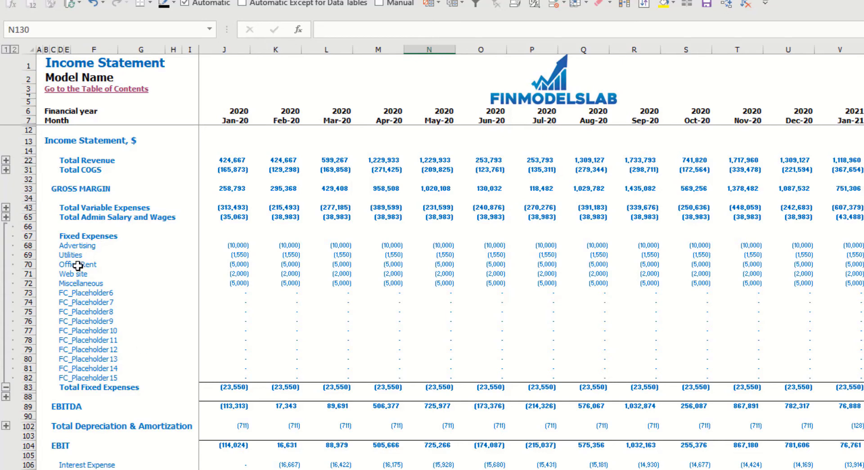
left_click(6, 207)
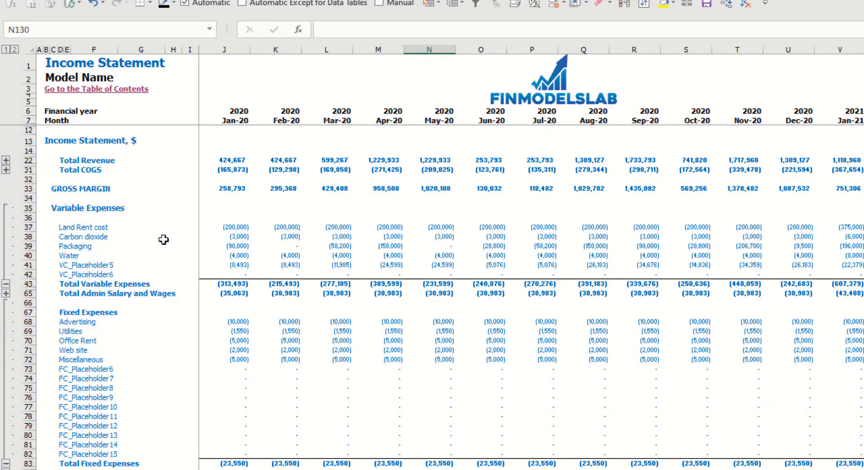
left_click(6, 160)
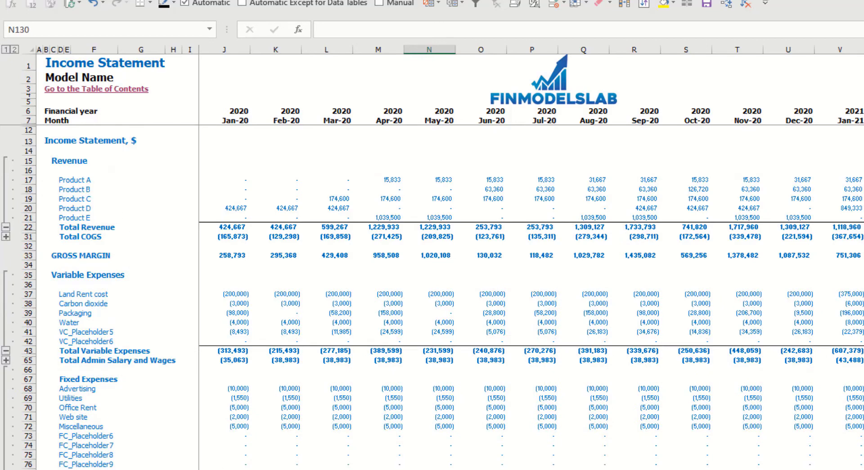
- Look over the Cash Flow Statement and the indirect-method Cash Flow Statement sheets
key("ctrl+Page_Down")
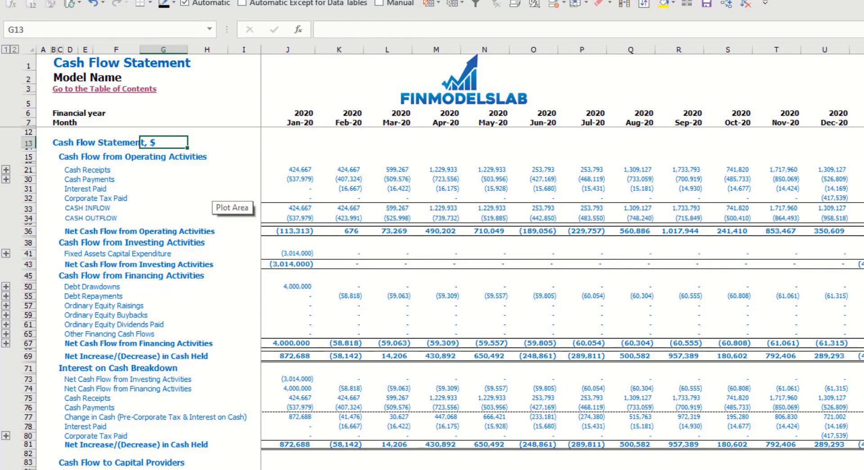
key("ctrl+Page_Down")
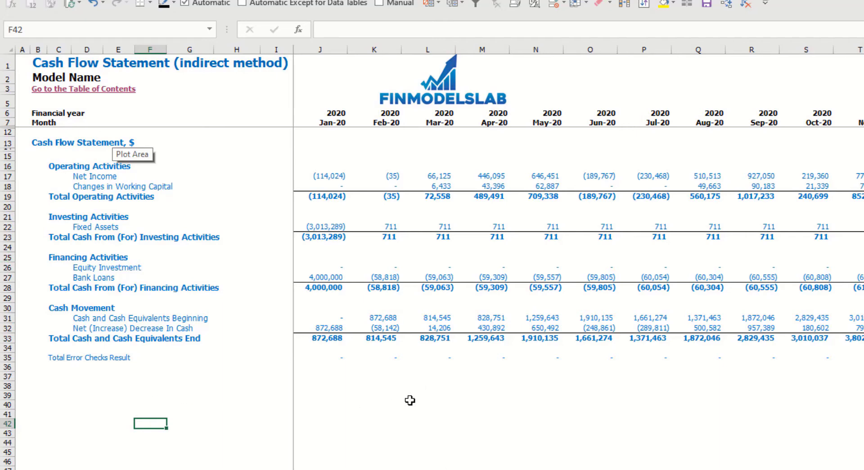
- Open the Financial Statements Summary and set its detailed year to 2022
left_click(294, 468)
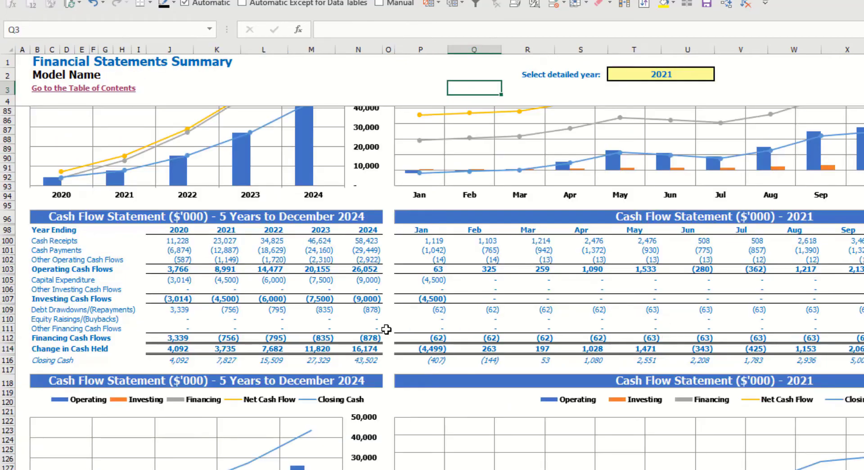
scroll(285, 198, "up", 10)
scroll(286, 198, "up", 7)
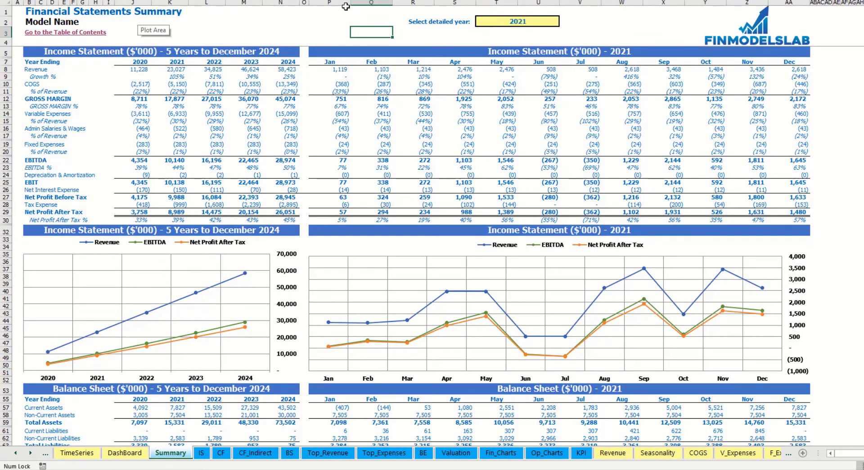
left_click(557, 21)
left_click(565, 22)
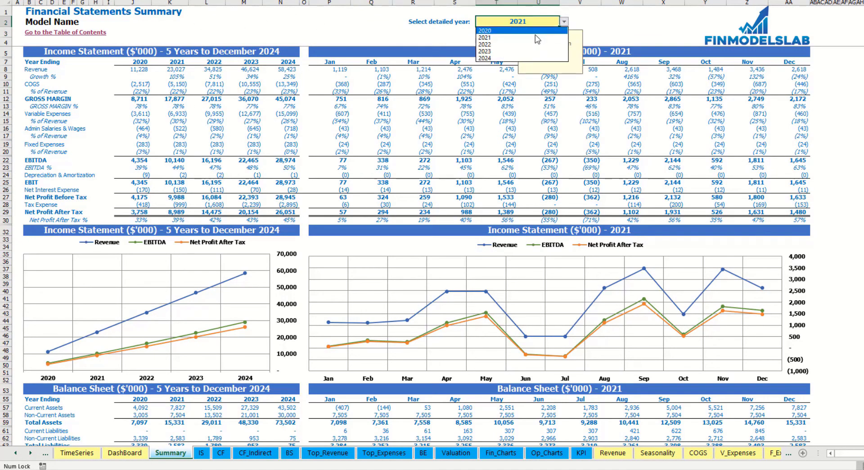
left_click(533, 39)
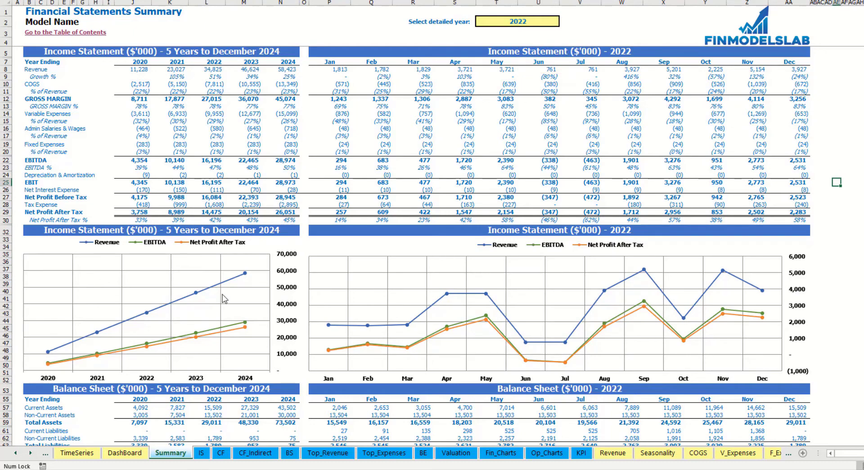
- Review the five-year and 2022 Balance Sheet and Cash Flow Statement tables and charts on the Summary sheet
scroll(224, 298, "down", 3)
scroll(224, 298, "down", 5)
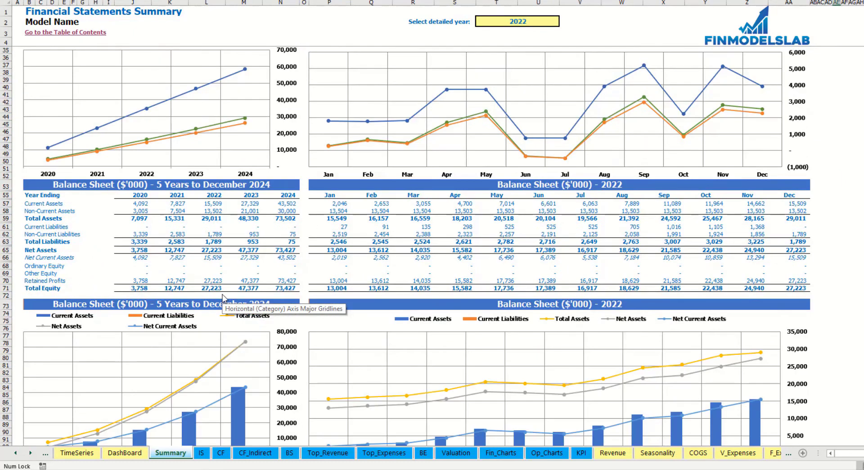
scroll(101, 209, "down", 3)
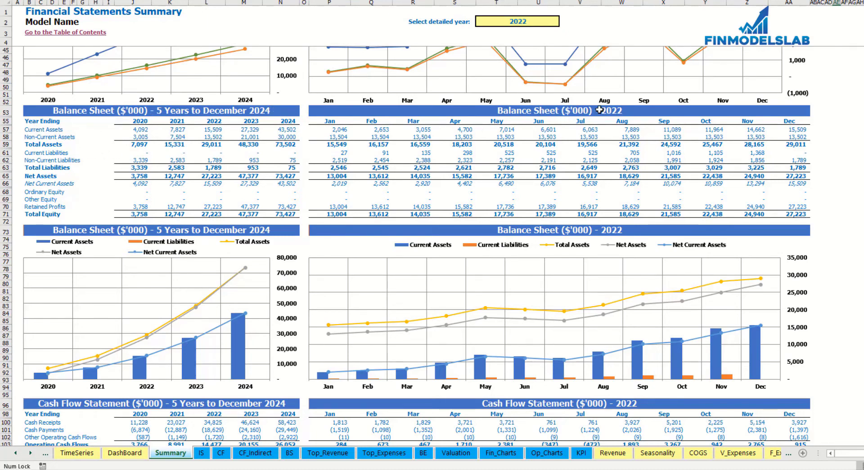
scroll(398, 217, "down", 15)
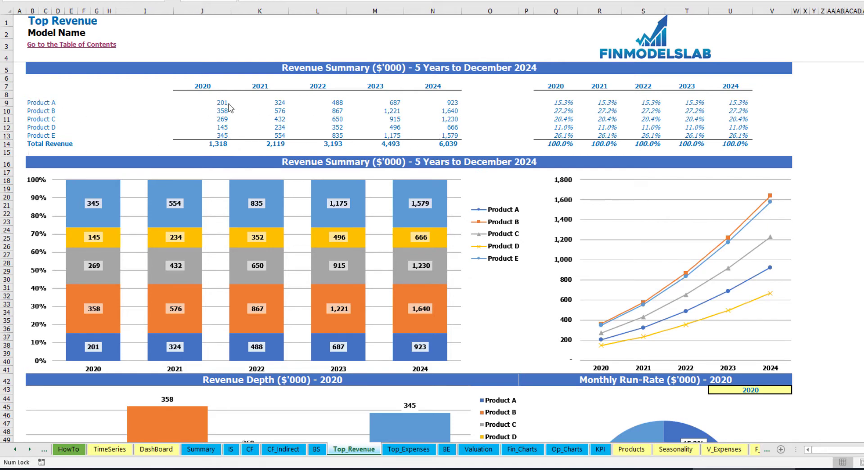
- Examine the five-year revenue by product and the percentage shares in the Revenue Summary on the Top_Revenue sheet
left_click_drag(225, 104, 452, 144)
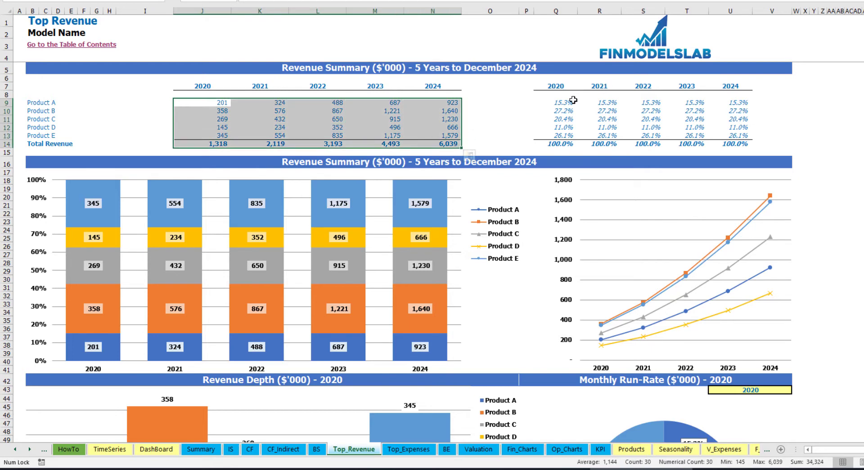
left_click_drag(574, 100, 747, 143)
left_click(823, 127)
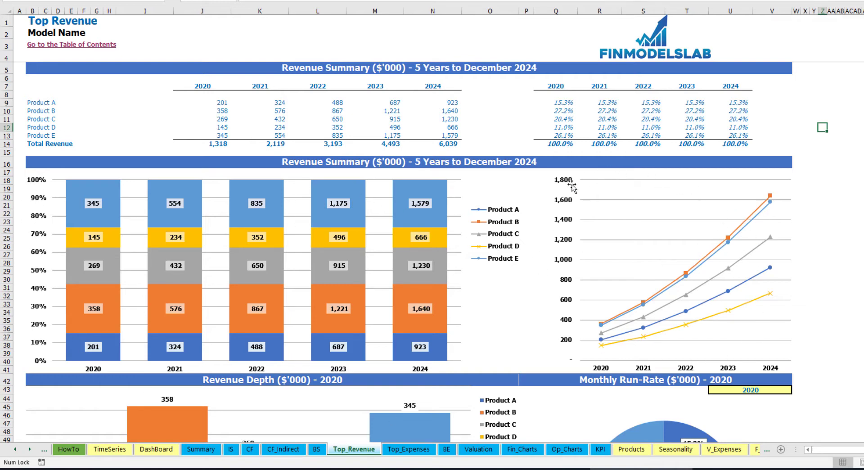
- Set the year for the Revenue Depth and Monthly Run-Rate charts to 2021 and inspect the product slices
scroll(717, 289, "down", 7)
scroll(833, 240, "down", 3)
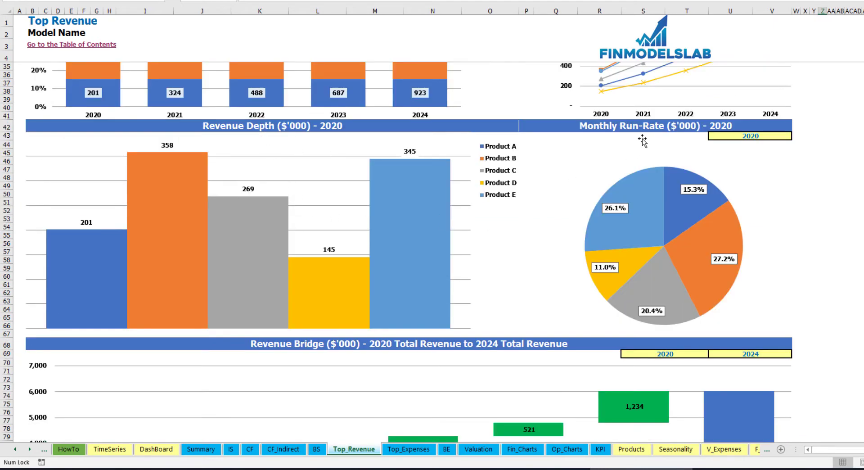
left_click(785, 136)
left_click(796, 136)
left_click(770, 153)
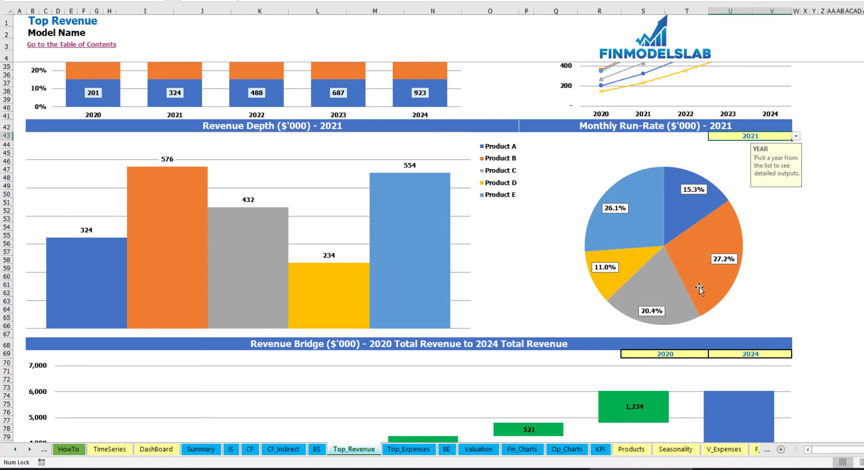
mouse_move(674, 278)
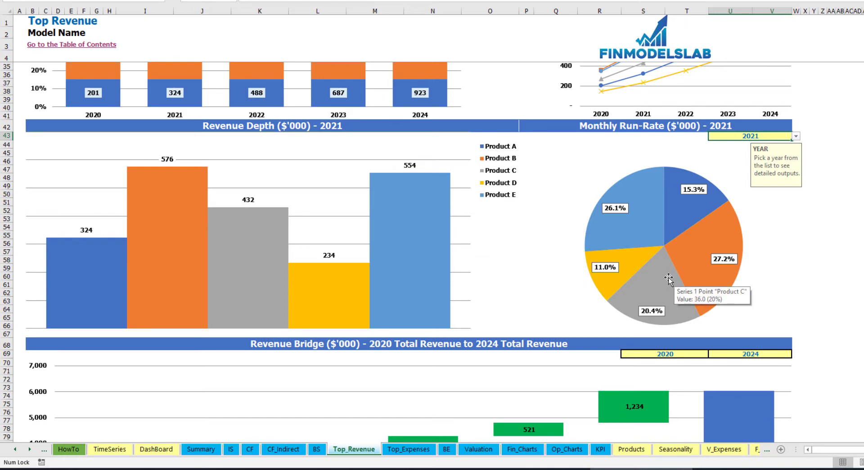
- Examine the Revenue Bridge chart and check its first-year and last-year selection lists
scroll(669, 279, "down", 7)
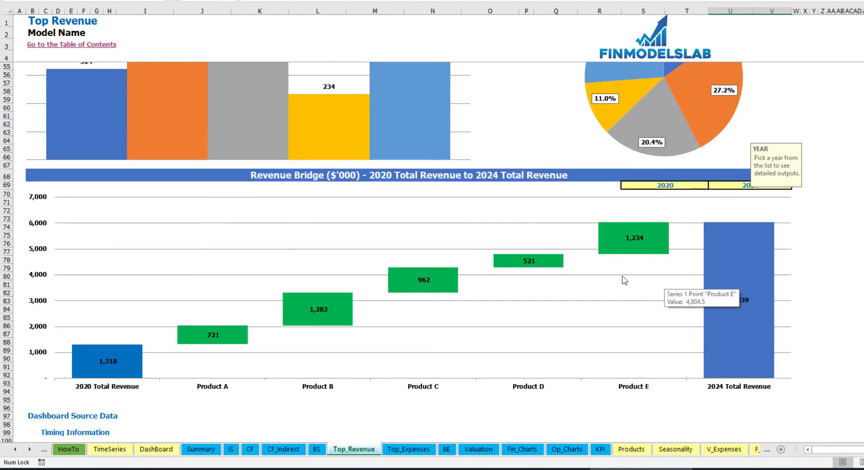
left_click(833, 219)
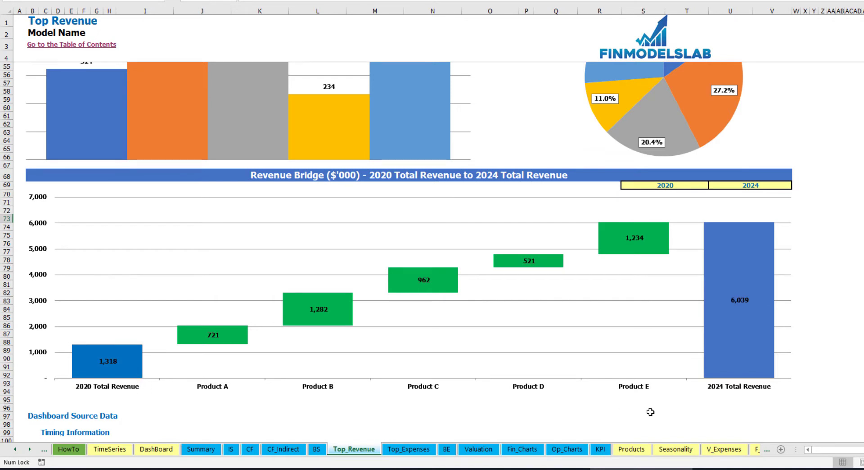
left_click(701, 185)
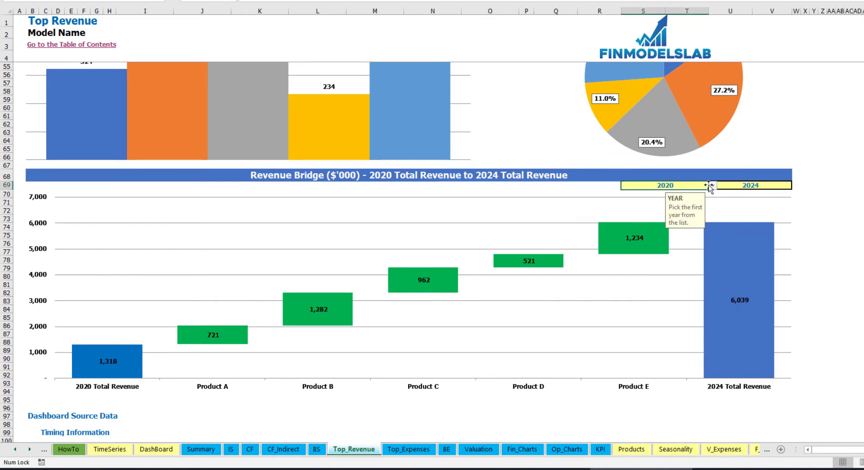
left_click(713, 185)
left_click(713, 194)
left_click(765, 185)
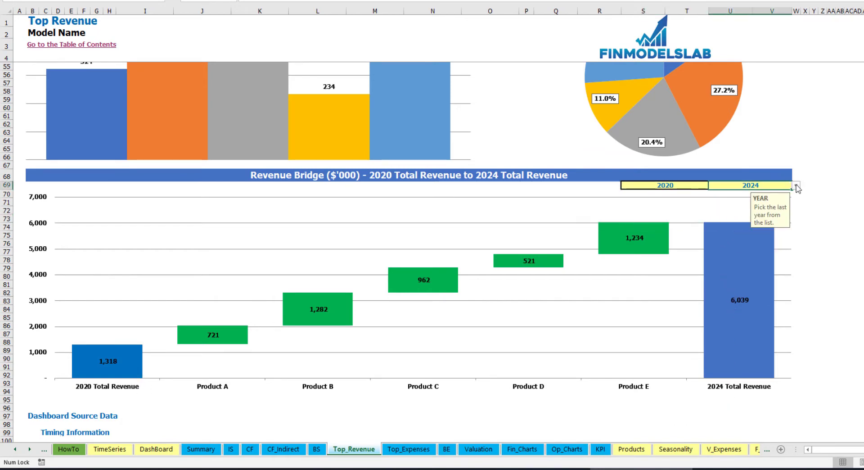
left_click(796, 185)
left_click(743, 225)
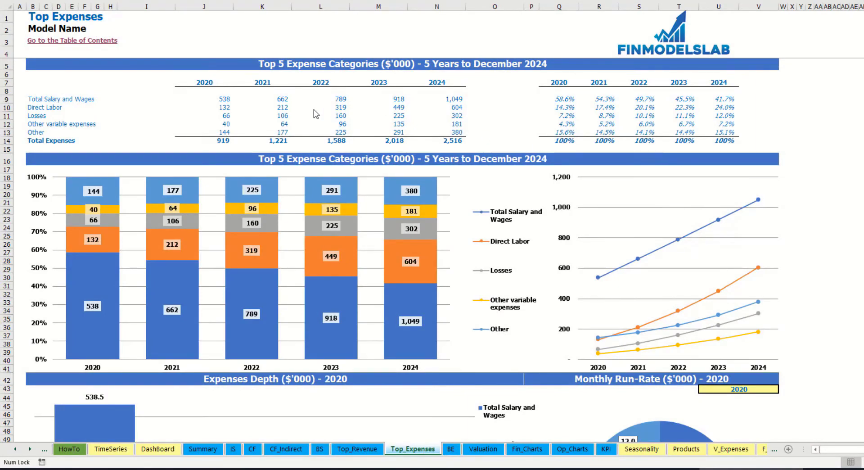
- Review the top five expense categories, their yearly totals and percentage shares, and the Expenses Depth charts on the Top_Expenses sheet
left_click_drag(33, 101, 30, 129)
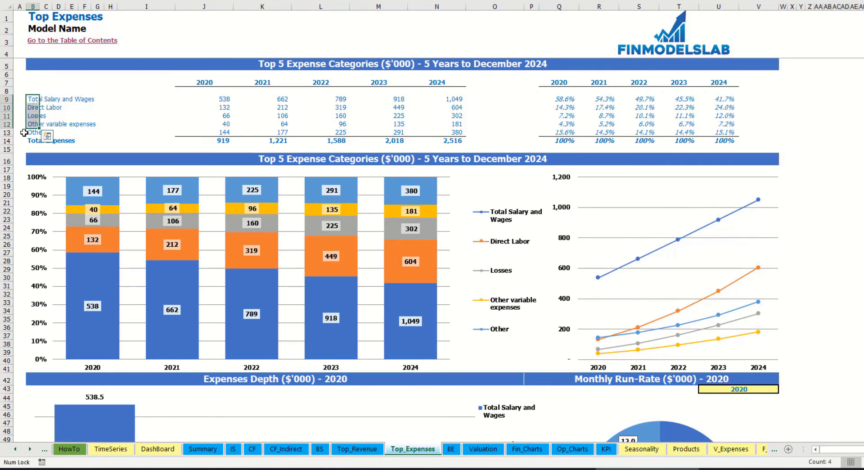
left_click(28, 132)
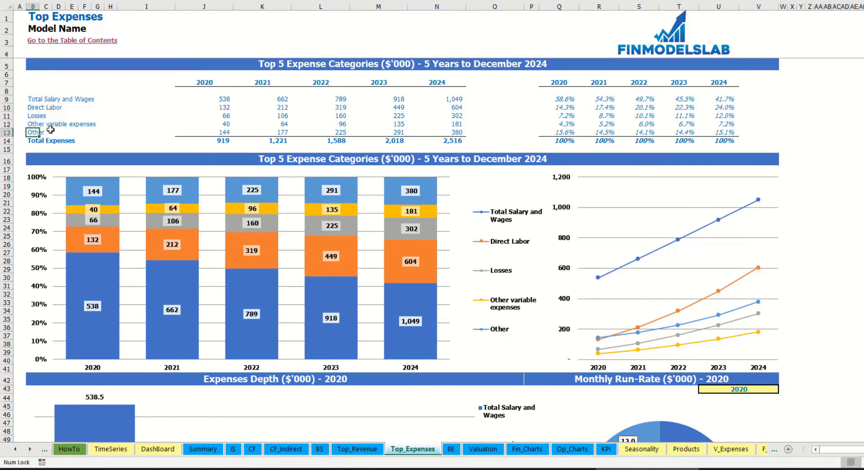
left_click_drag(204, 84, 425, 139)
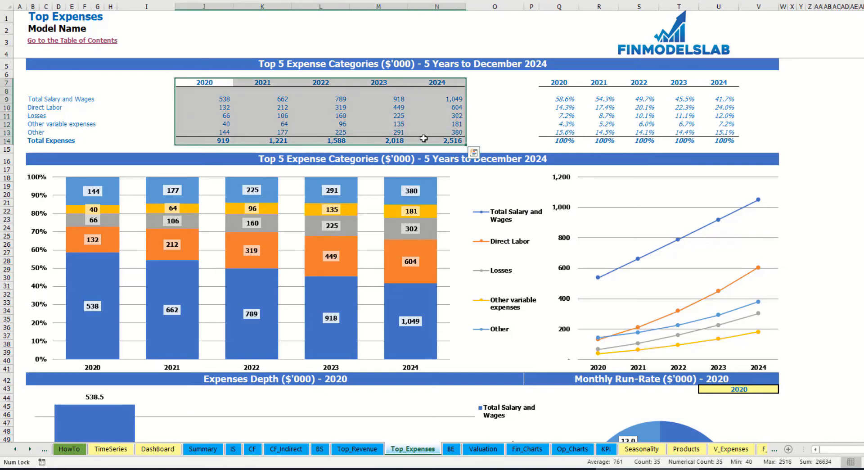
left_click_drag(220, 139, 434, 141)
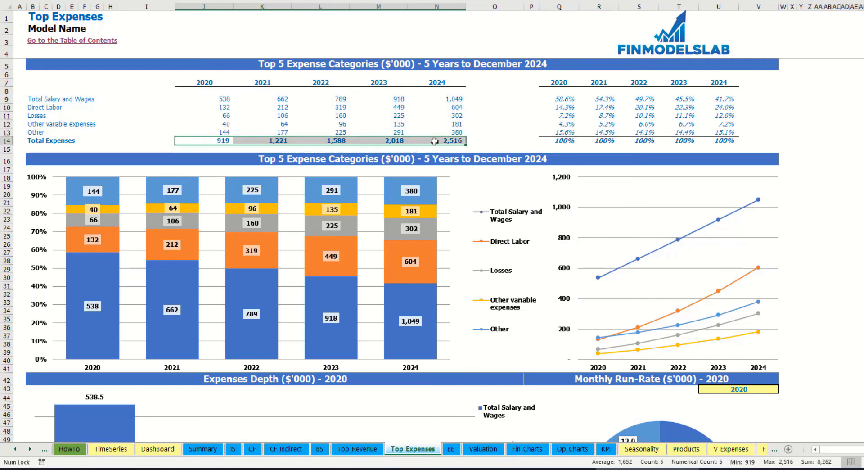
left_click_drag(559, 83, 725, 133)
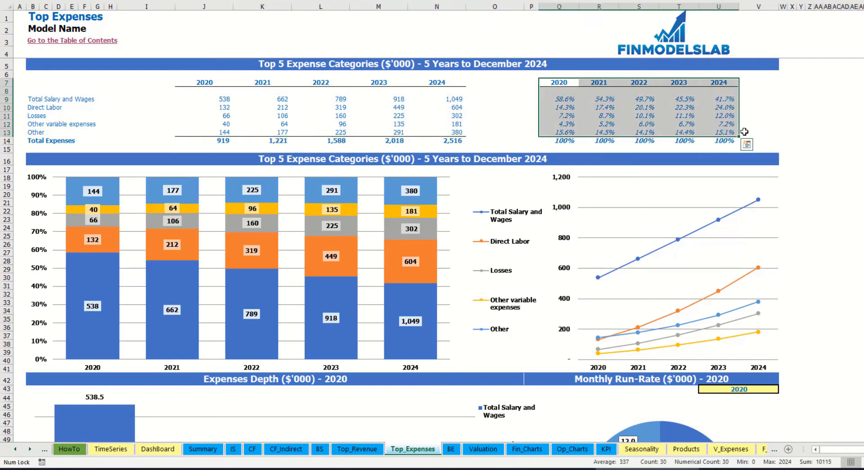
left_click(833, 131)
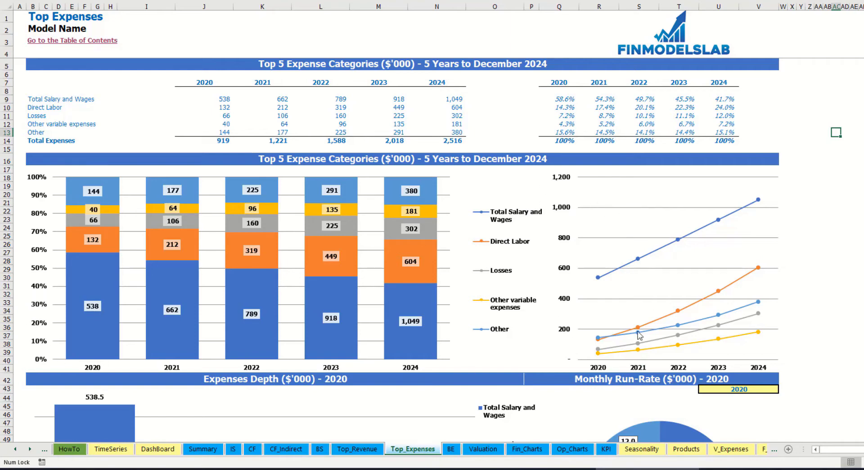
scroll(862, 195, "down", 10)
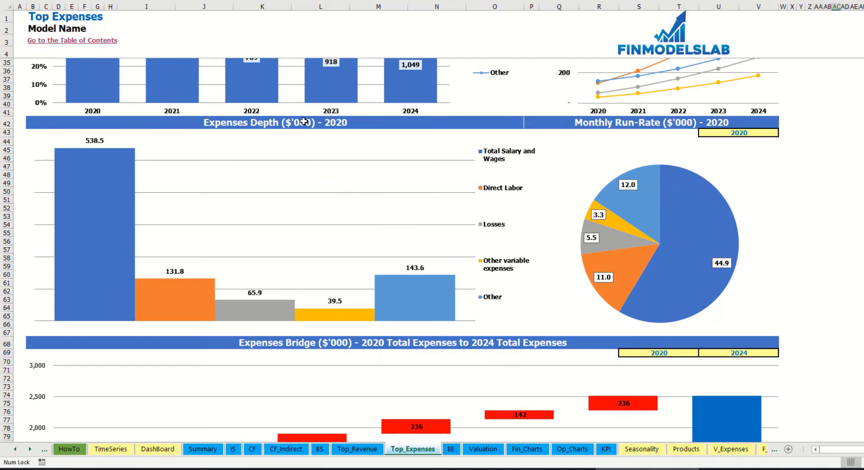
- Set the year for the Expenses Depth and Monthly Run-Rate charts on the Top_Expenses sheet to 2021
left_click(768, 131)
left_click(783, 133)
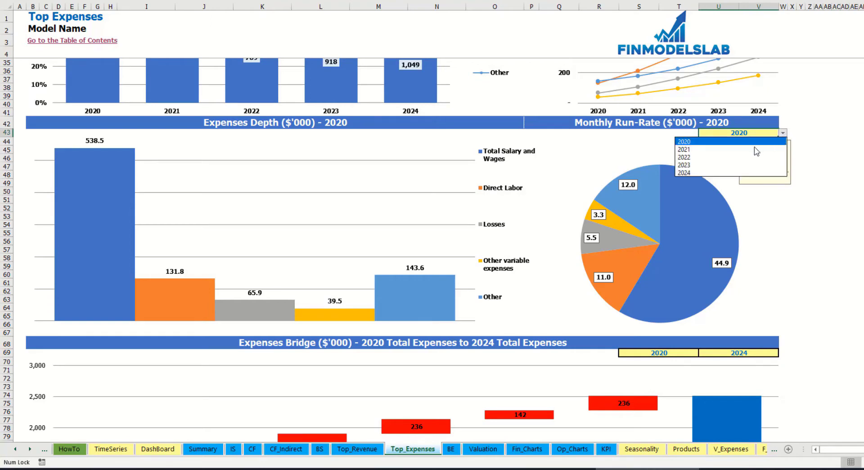
left_click(711, 149)
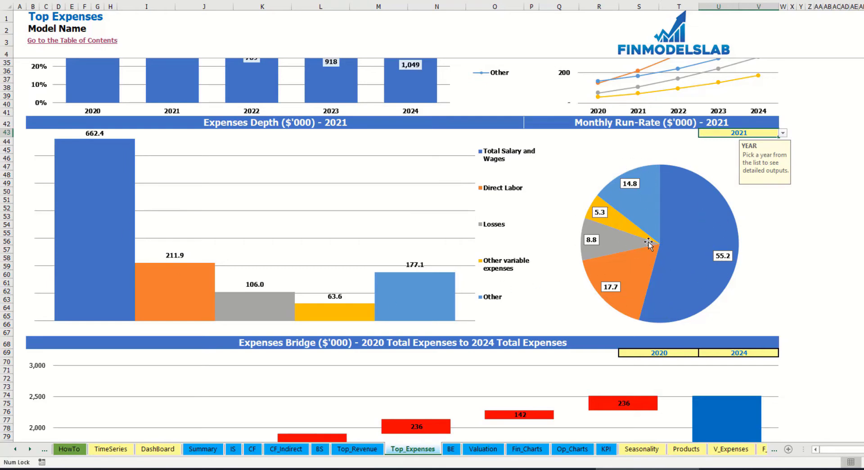
- Examine the Expenses Bridge chart and check its first-year and last-year selection lists
scroll(656, 252, "down", 7)
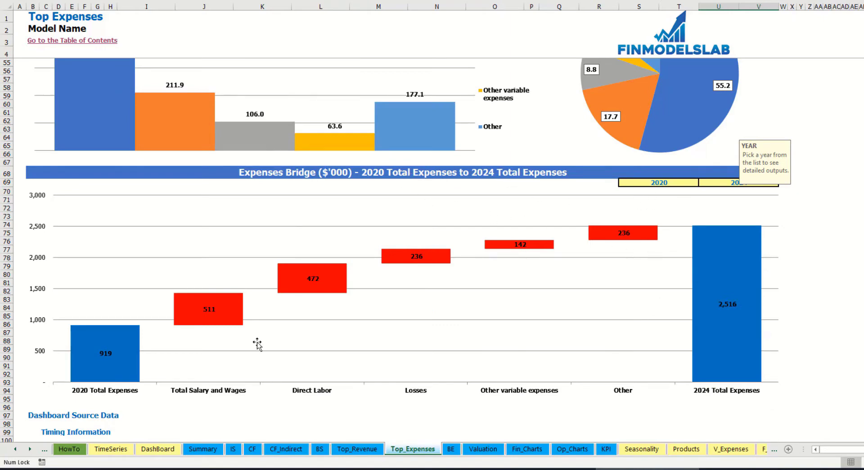
mouse_move(129, 371)
left_click(690, 182)
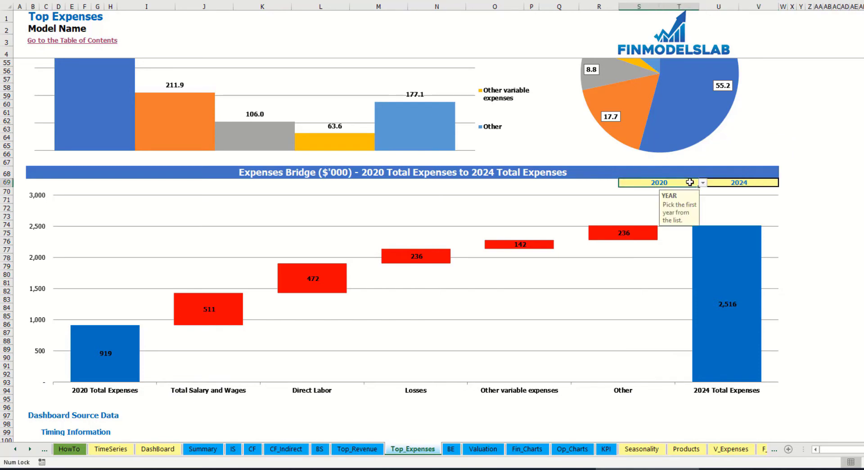
left_click(758, 181)
left_click(698, 182)
left_click(702, 183)
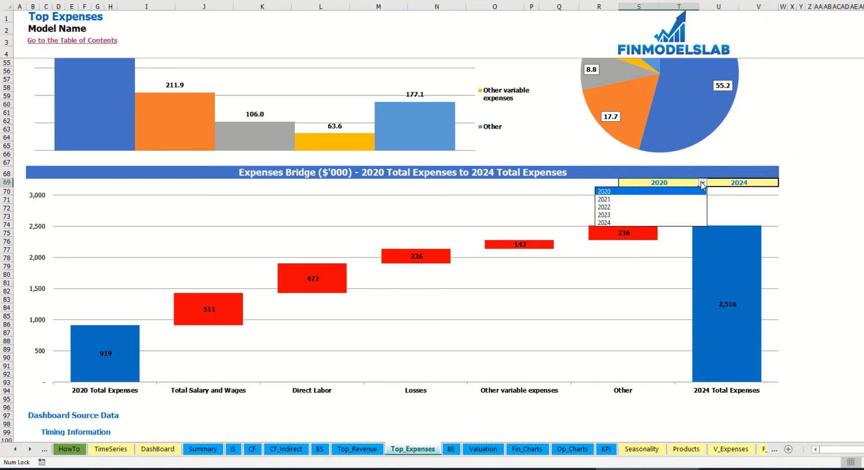
key("Escape")
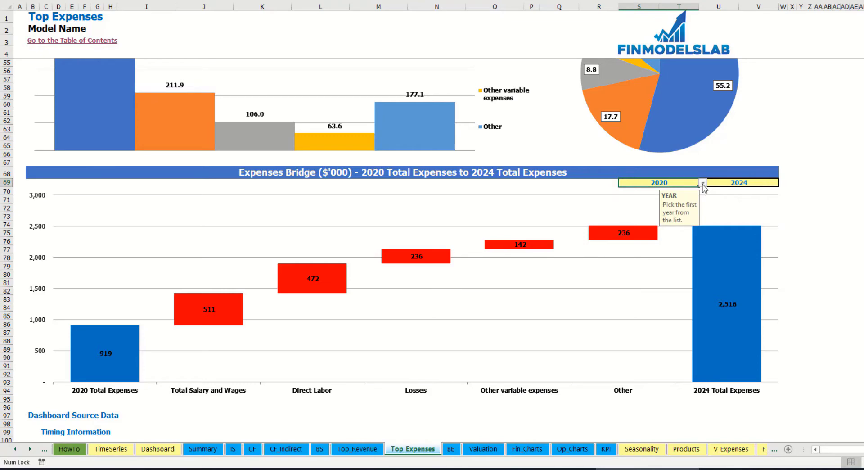
left_click(766, 181)
left_click(783, 182)
key("Escape")
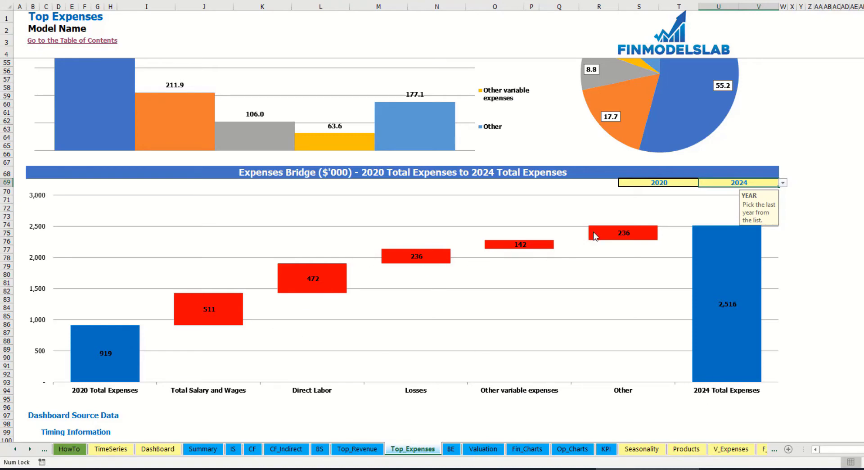
- Examine the yearly revenue, net profit and break-even level in the Break Even Chart on the BE sheet
left_click(451, 449)
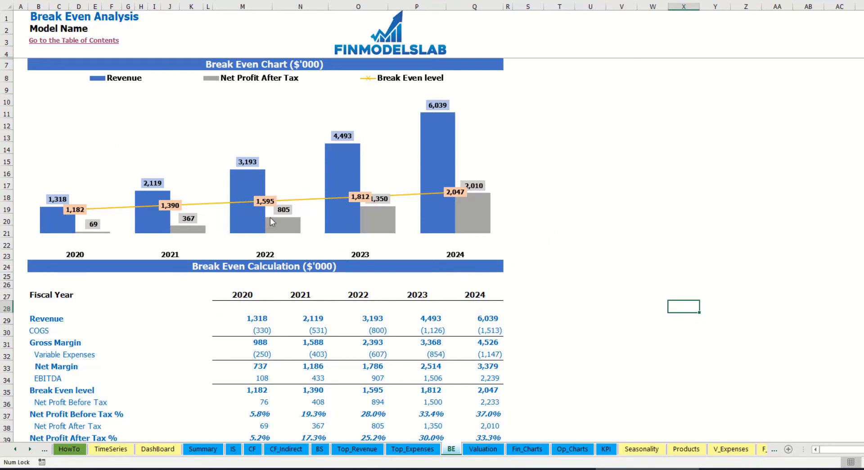
mouse_move(73, 221)
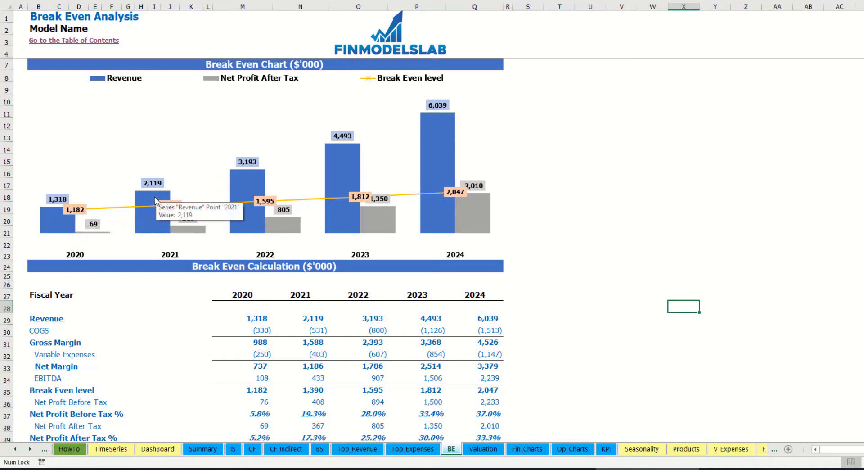
mouse_move(244, 184)
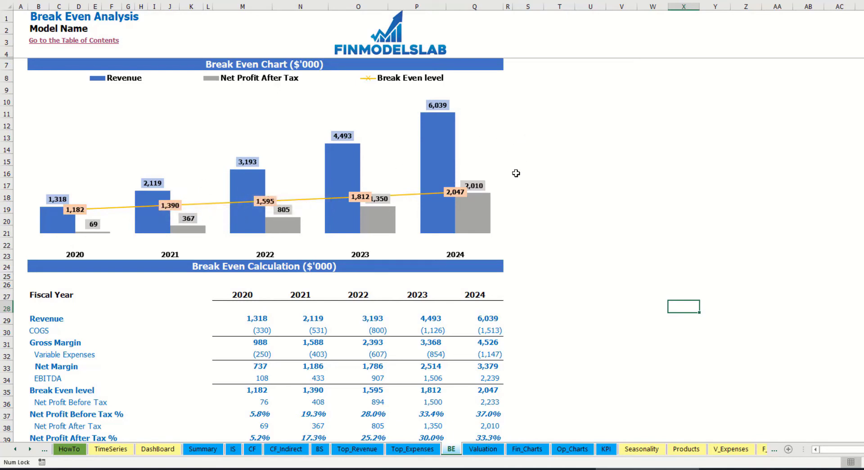
- Review the cost of loans and equity, their resource shares and the WACC on the Valuation sheet
left_click(477, 450)
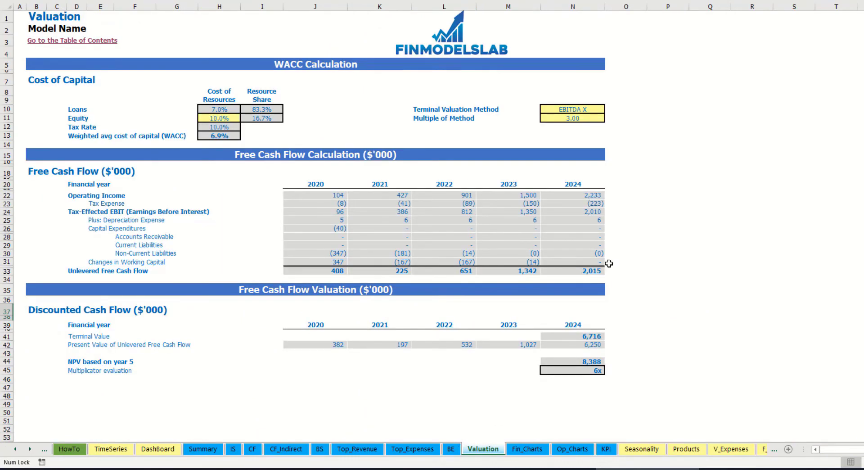
left_click(214, 117)
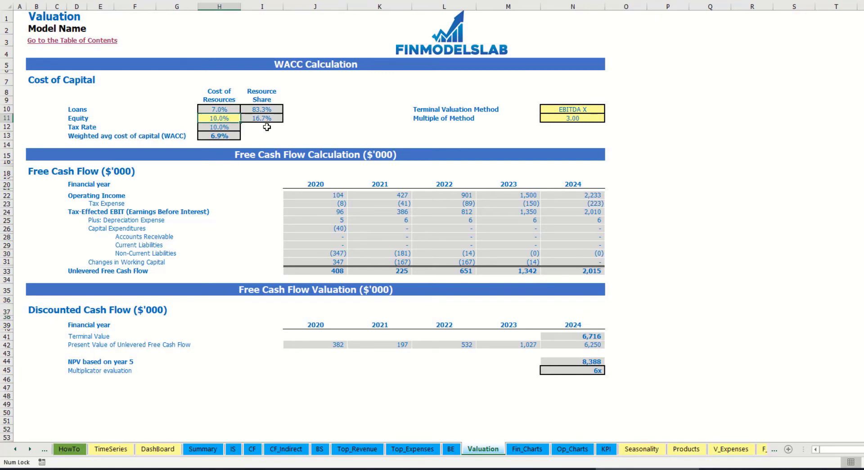
left_click(205, 109)
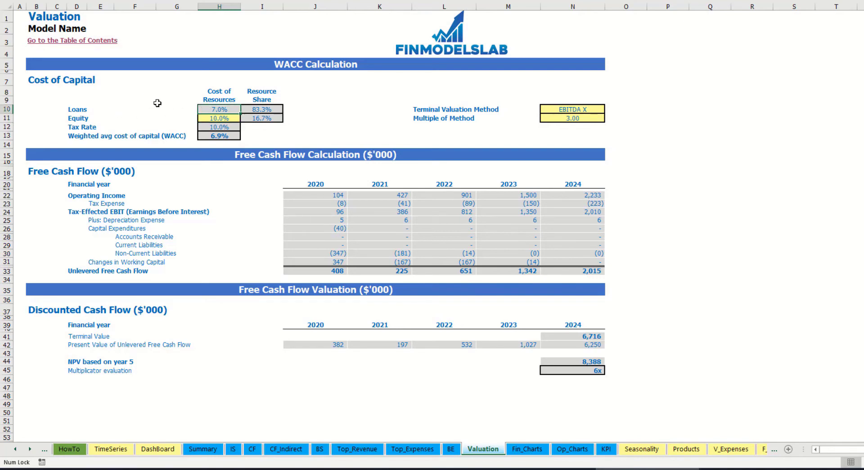
left_click(261, 113)
left_click_drag(261, 112, 261, 118)
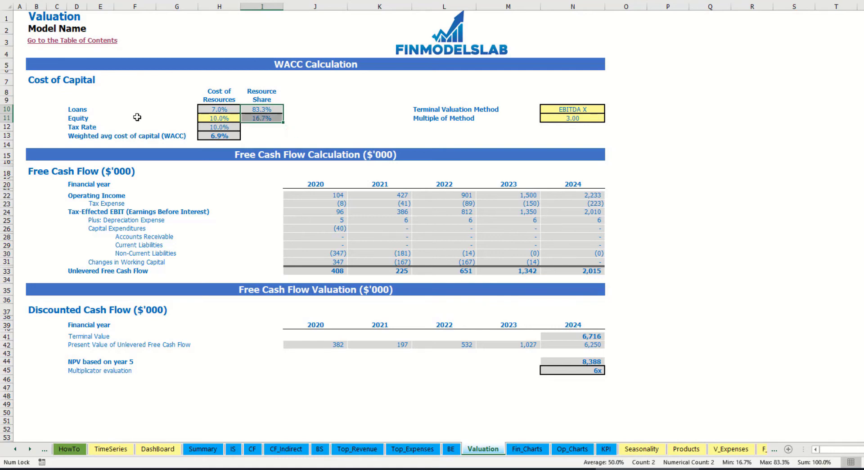
left_click(229, 137)
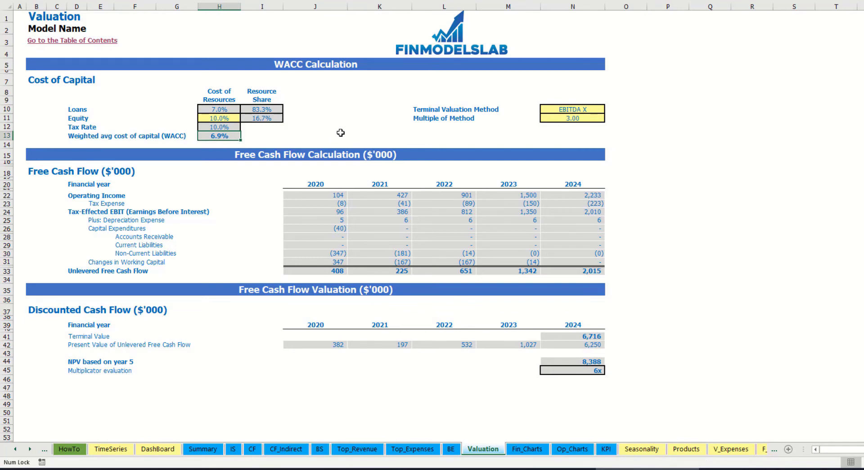
- Set the Terminal Valuation Method to Revenue X and check the Multiple of Method
left_click(584, 110)
left_click(610, 110)
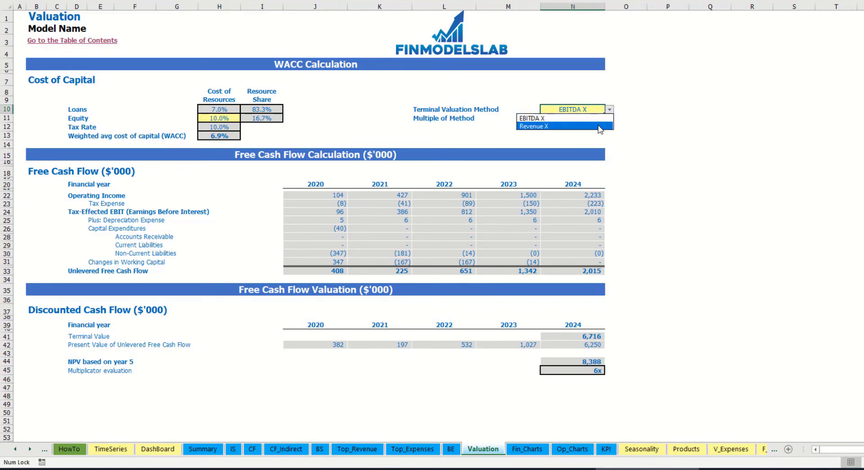
left_click(601, 126)
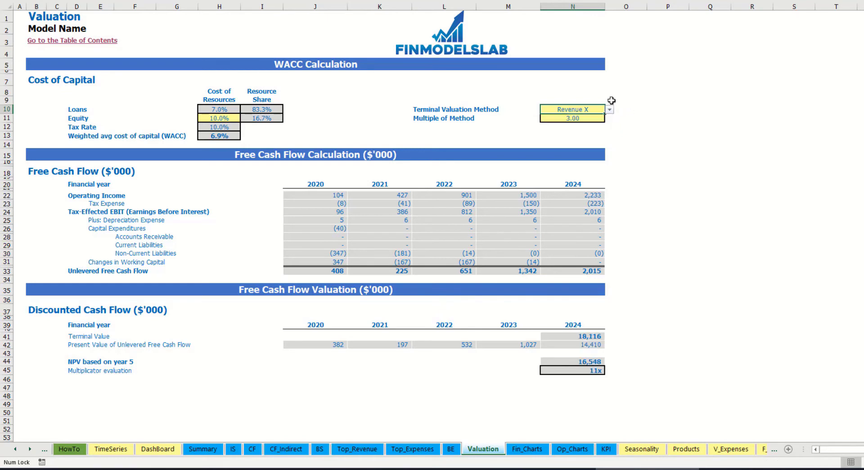
left_click(565, 118)
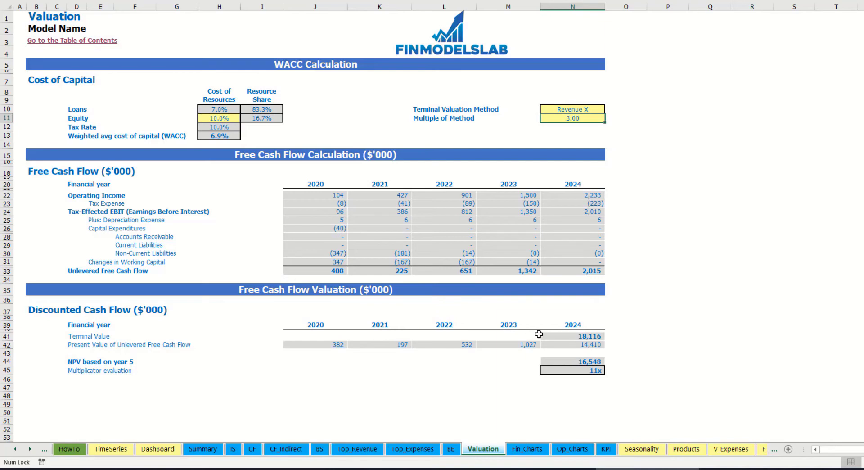
- Examine the terminal value, the five-year unlevered free cash flow and the multiplicator evaluation on the Valuation sheet
left_click(564, 336)
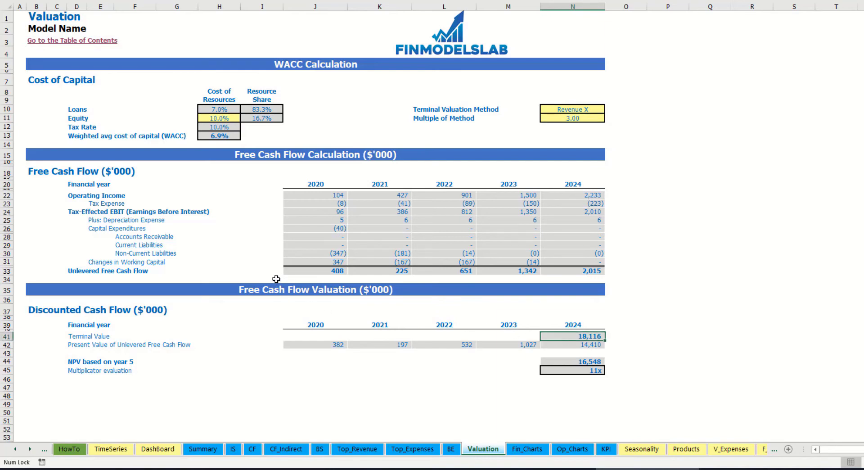
left_click_drag(300, 270, 570, 272)
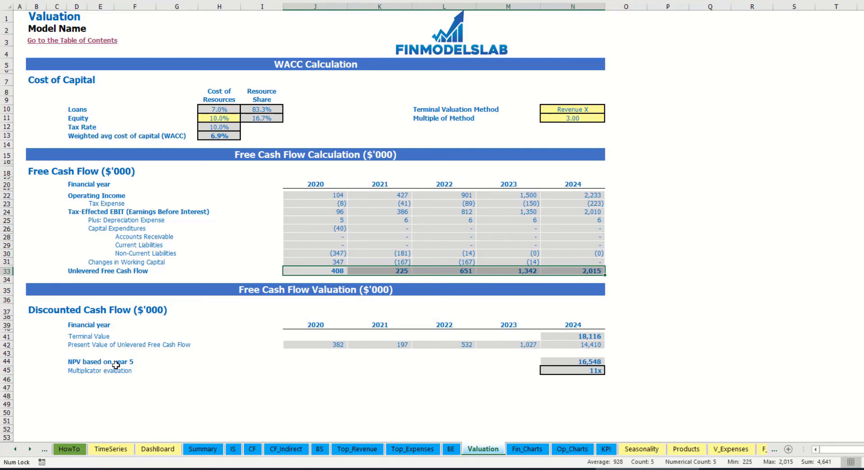
left_click(589, 372)
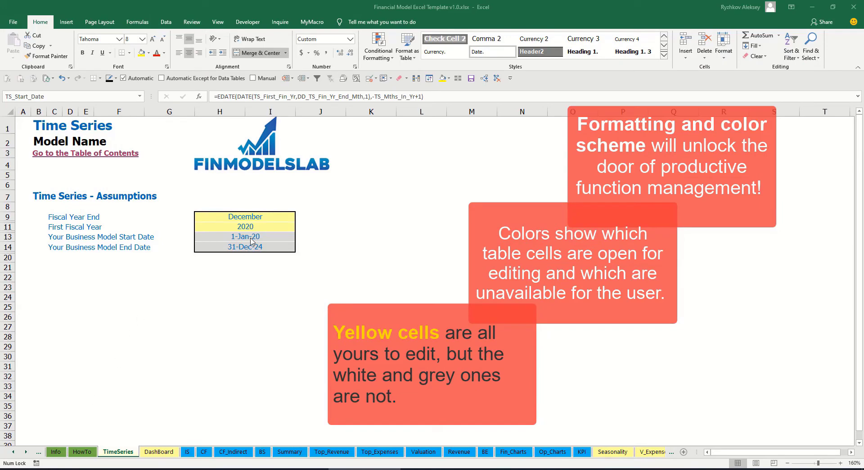
- Look through the workbook's sheet list up to the grey calculation sheets and back to the green instruction sheets
left_click(27, 452)
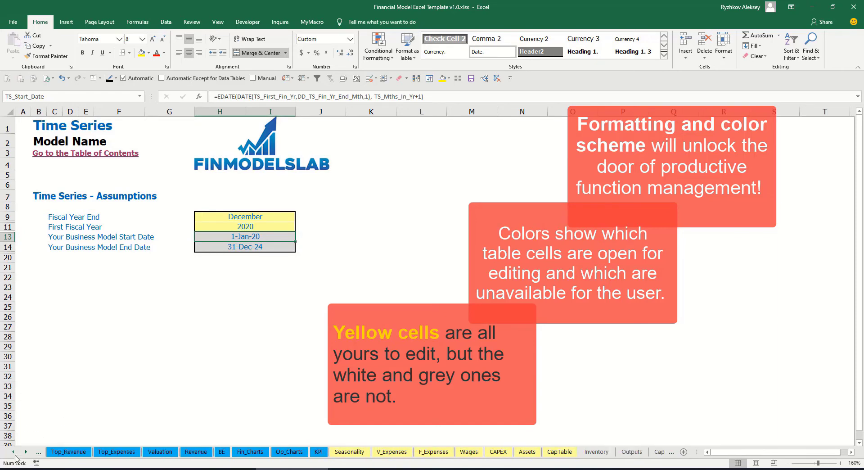
left_click(14, 452)
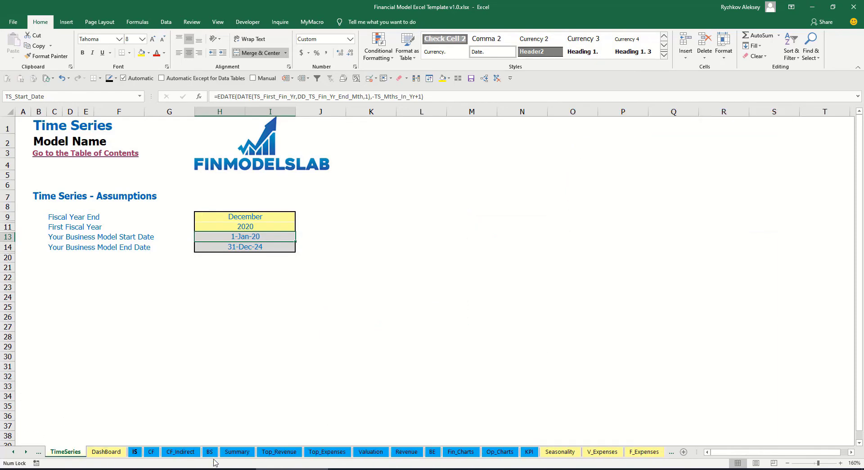
left_click(26, 453)
left_click(26, 452)
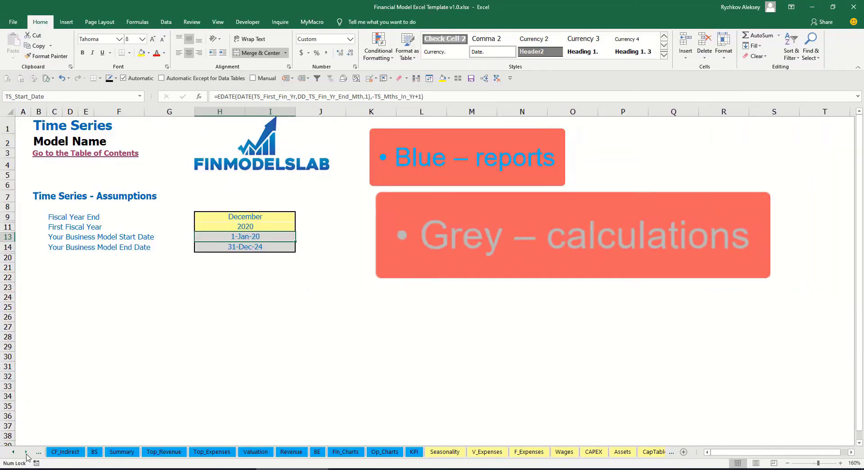
left_click(26, 452)
left_click(26, 453)
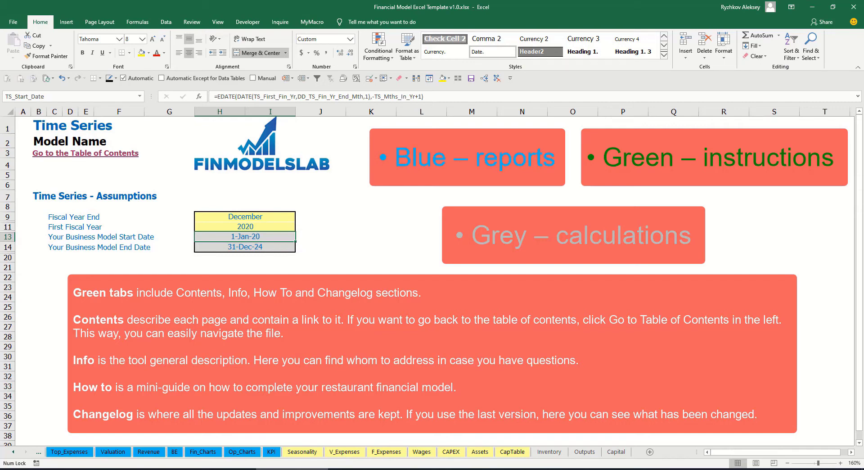
left_click(13, 453)
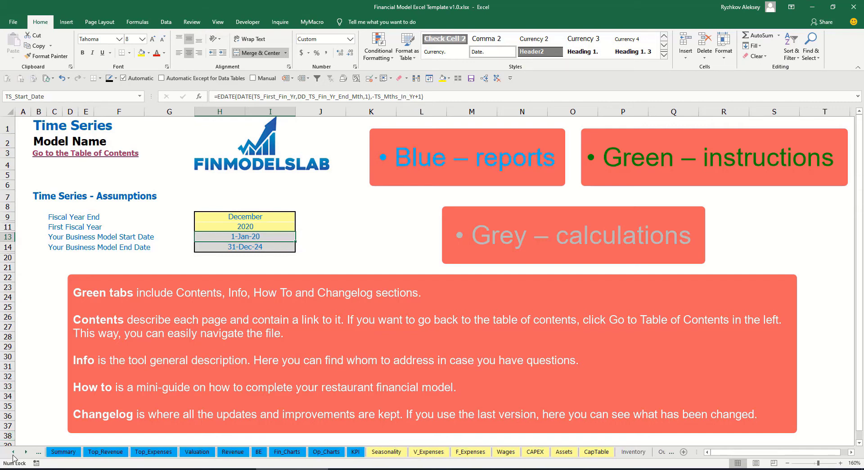
left_click(13, 452)
left_click(13, 452)
left_click(13, 452)
left_click(13, 452)
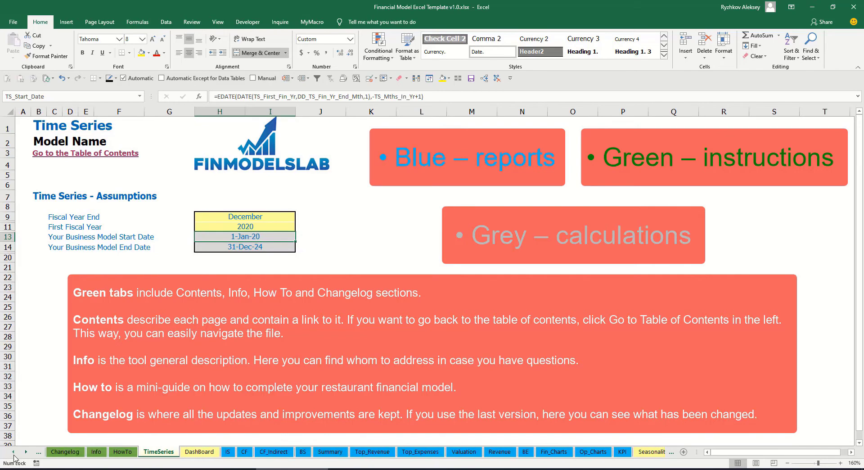
left_click(13, 452)
left_click(14, 456)
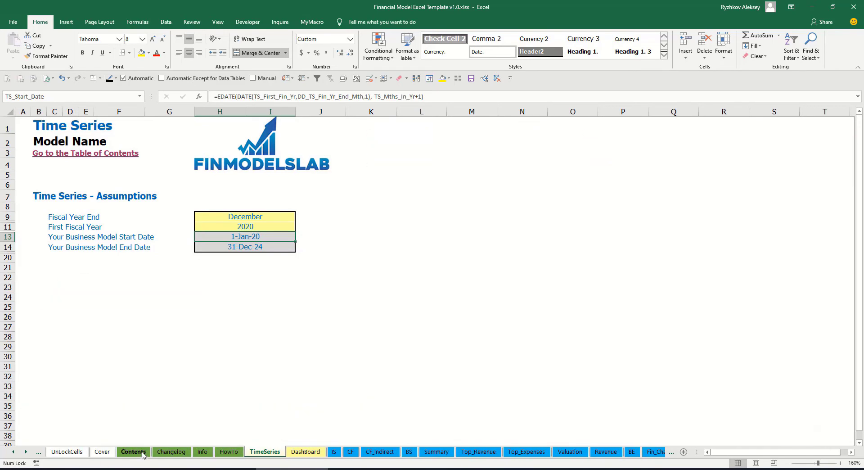
- Open the Contents sheet, follow its Financial Statements Summary link and return to the table of contents
left_click(134, 452)
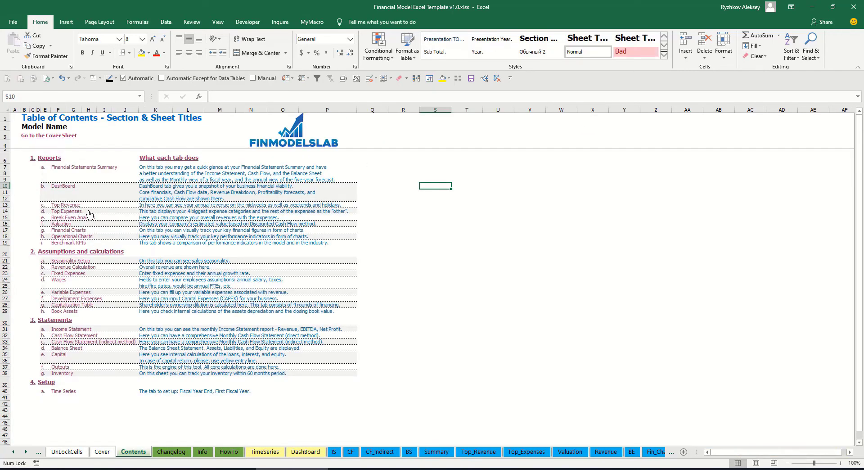
left_click(77, 172)
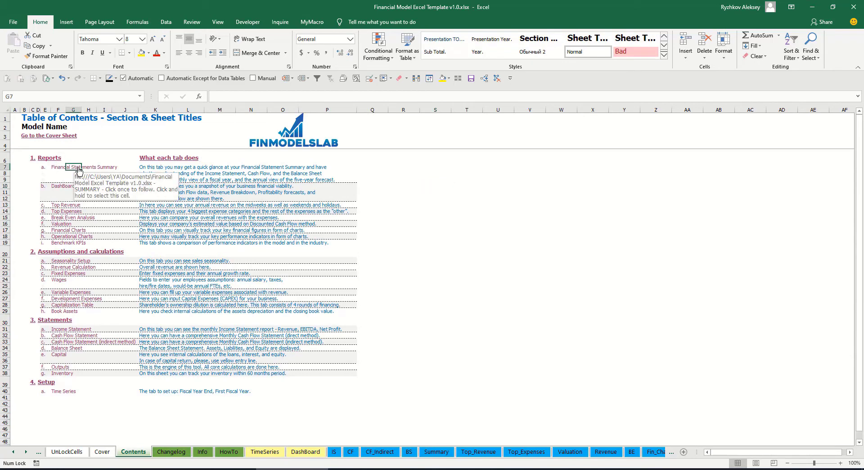
left_click(28, 137)
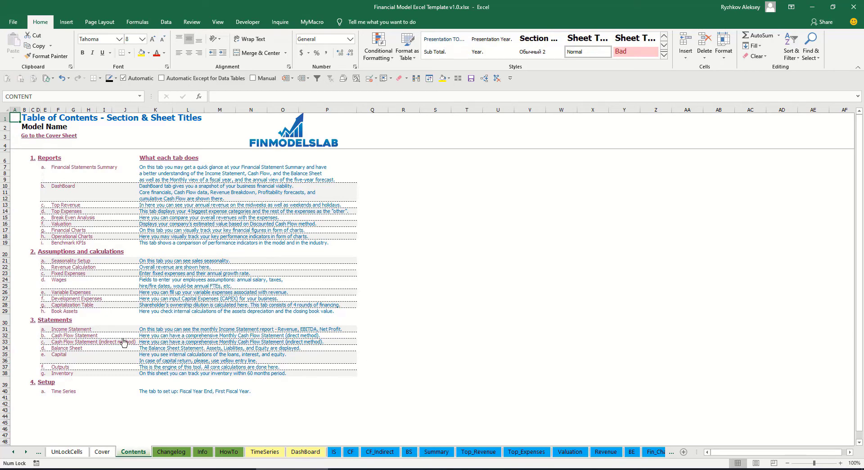
- Read through the HowTo sheet's guidance on the assumption and expense sheets, and return to its beginning
left_click(228, 452)
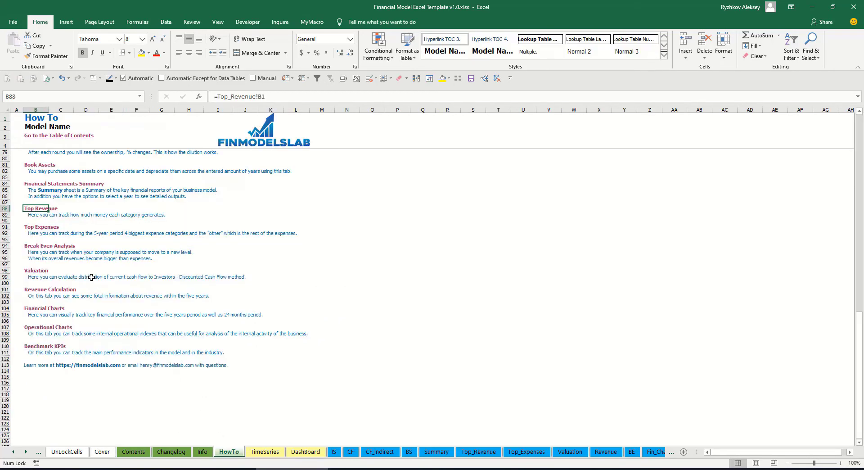
scroll(91, 277, "up", 20)
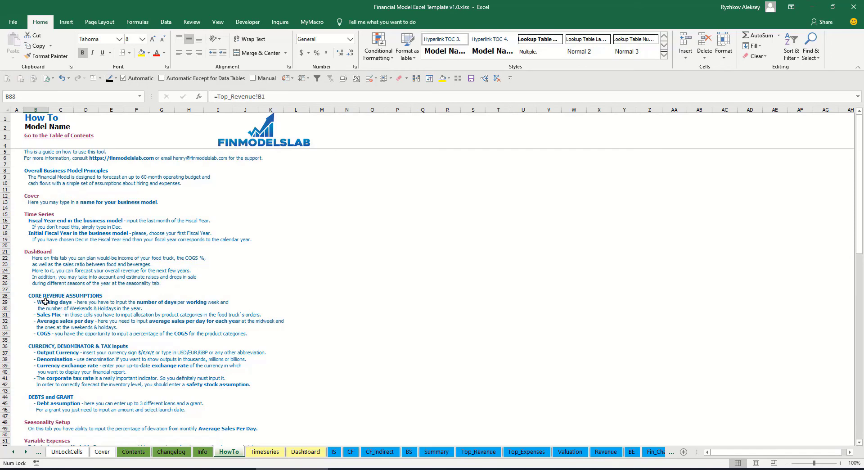
scroll(46, 302, "down", 3)
scroll(52, 337, "down", 3)
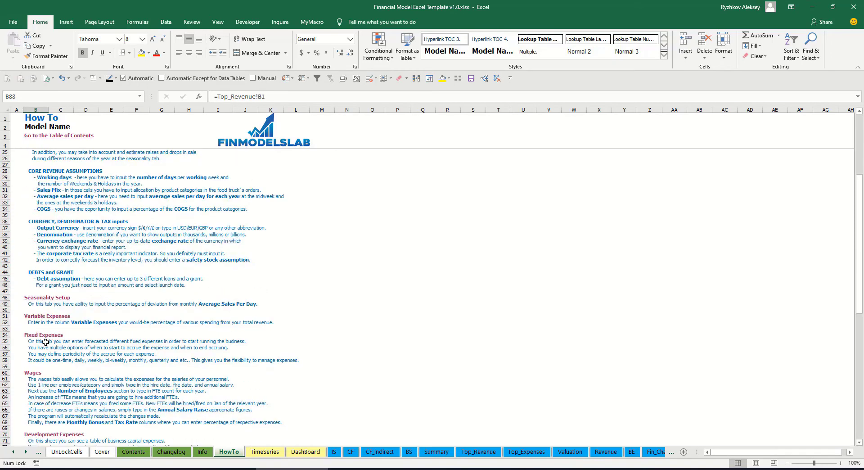
scroll(45, 342, "down", 3)
scroll(42, 358, "down", 3)
scroll(43, 356, "up", 12)
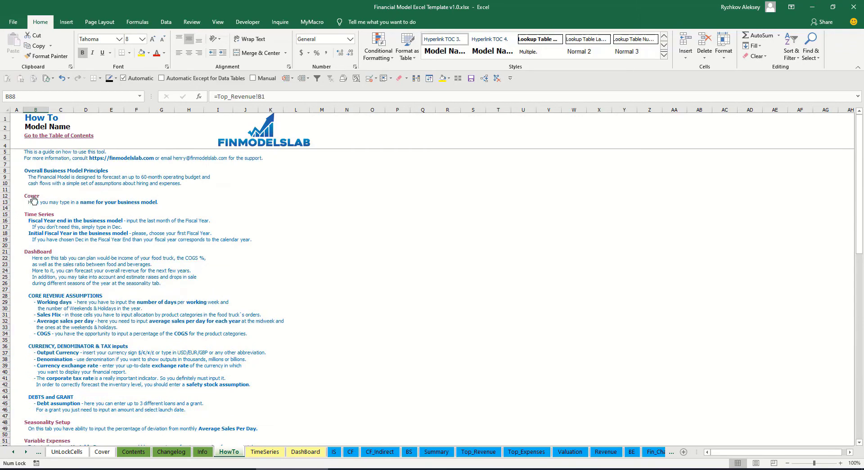
- Read the HowTo sheet's guidance down to the top revenue section and follow the Book Assets link
scroll(37, 283, "down", 6)
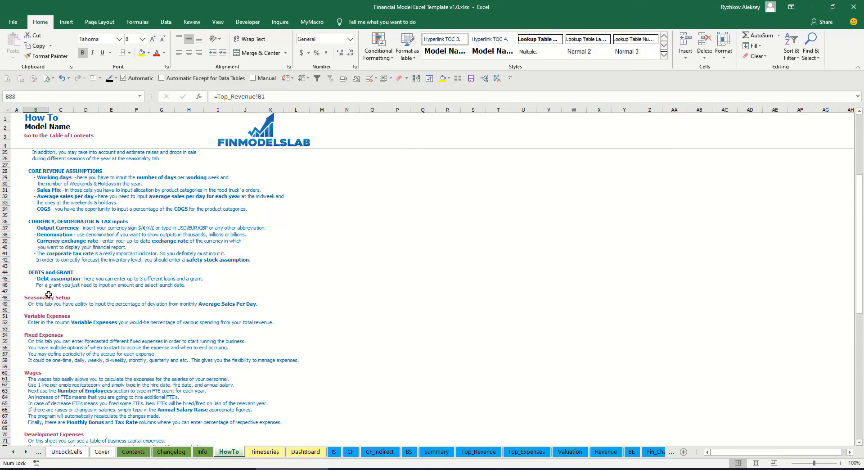
scroll(50, 295, "down", 3)
scroll(41, 257, "down", 3)
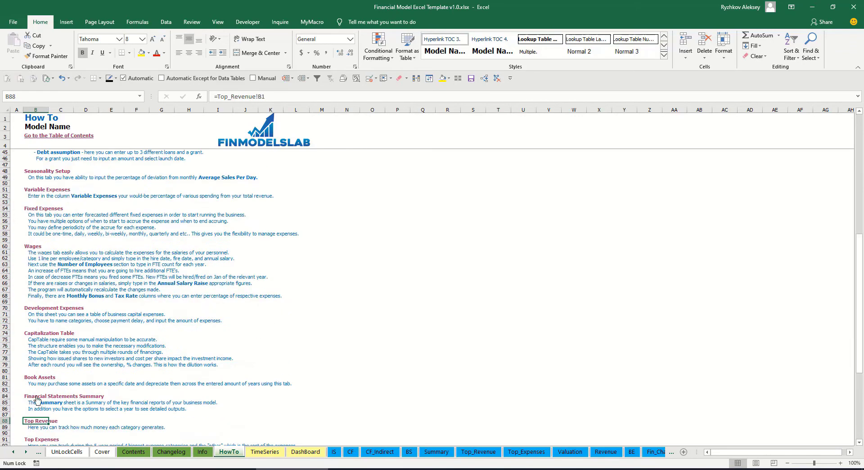
left_click(29, 378)
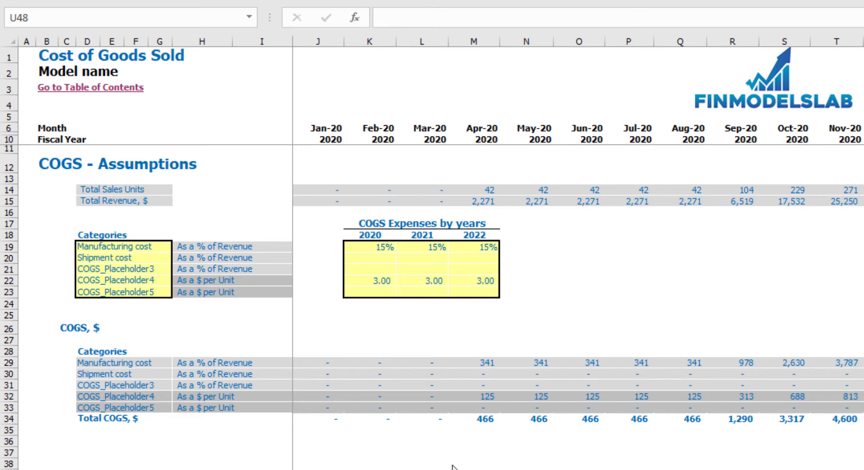
- Set the manufacturing cost to 25% of revenue for 2020, 2021 and 2022 in the COGS assumptions
left_click_drag(228, 247, 228, 284)
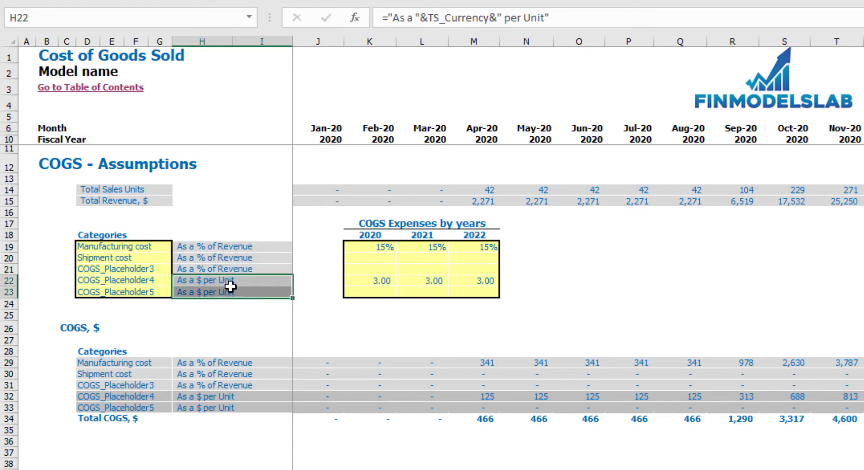
left_click(135, 245)
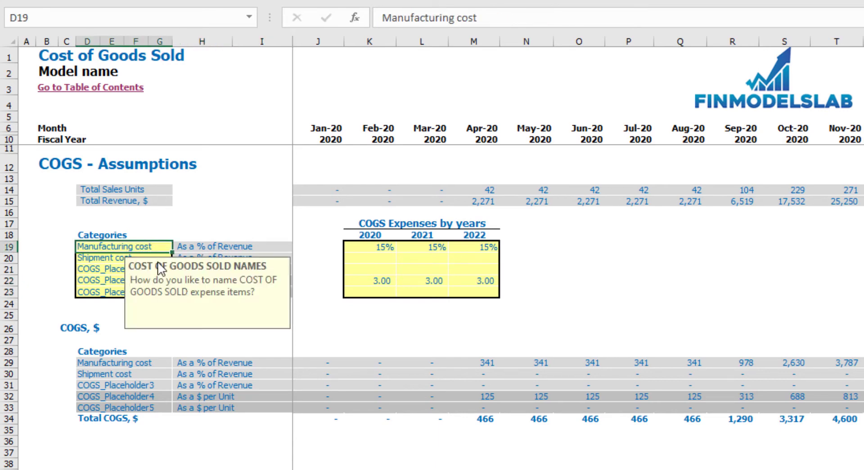
left_click(350, 243)
type("25")
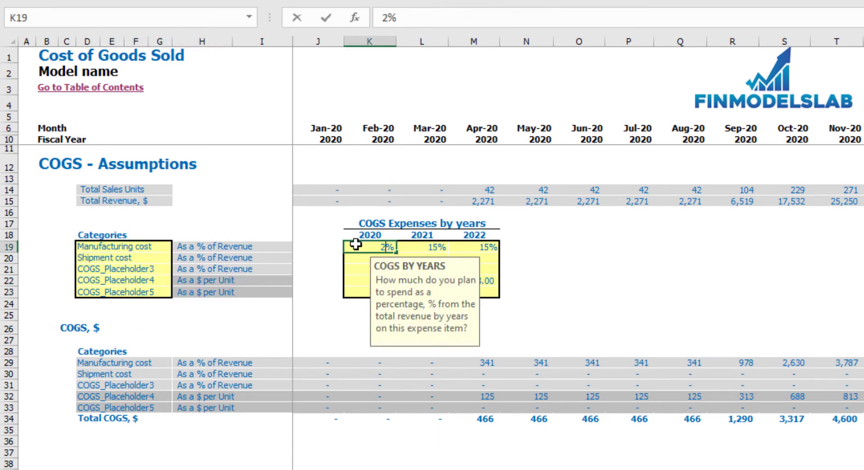
left_click(355, 243)
key("ctrl+c")
key("Right")
key("shift+Right")
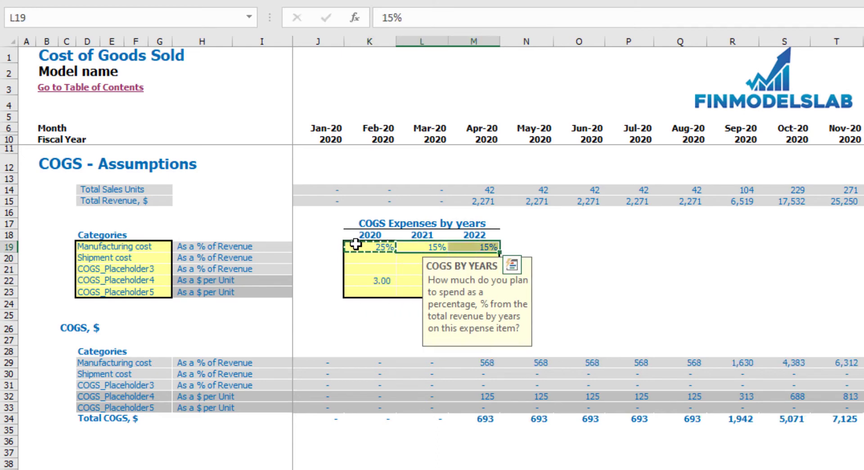
key("Escape")
left_click(382, 252)
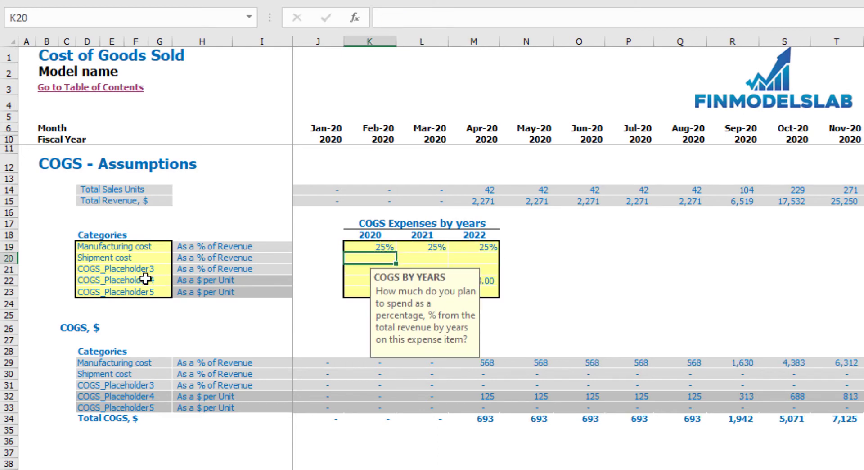
- Rename the cost category COGS_Placeholder4 as Package
left_click(142, 280)
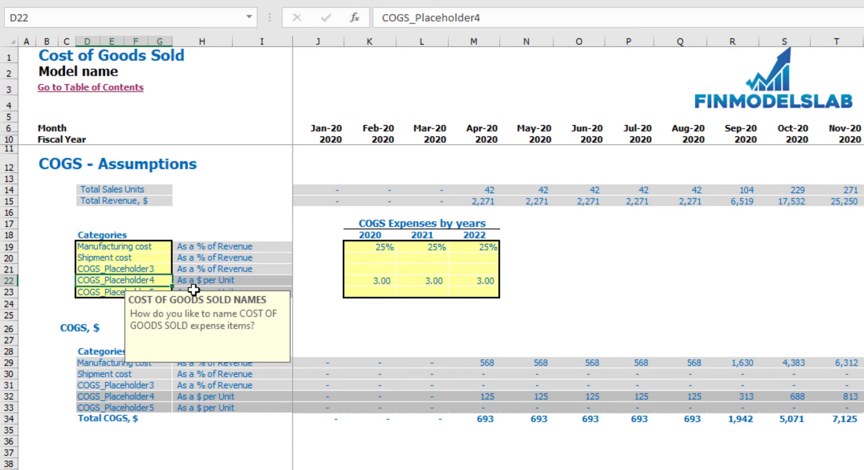
type("Package")
key("Return")
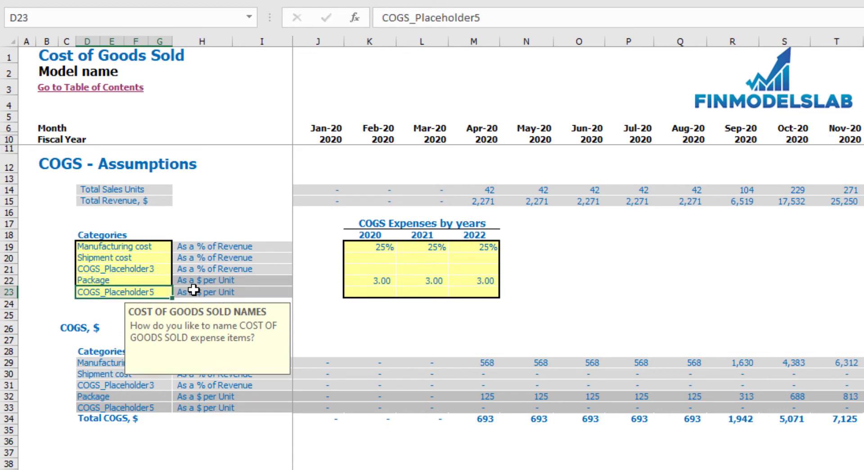
- Set the Package cost per unit to 1 for 2020, 1.15 for 2021 and 1.25 for 2022
left_click(384, 276)
type("1")
key("Tab")
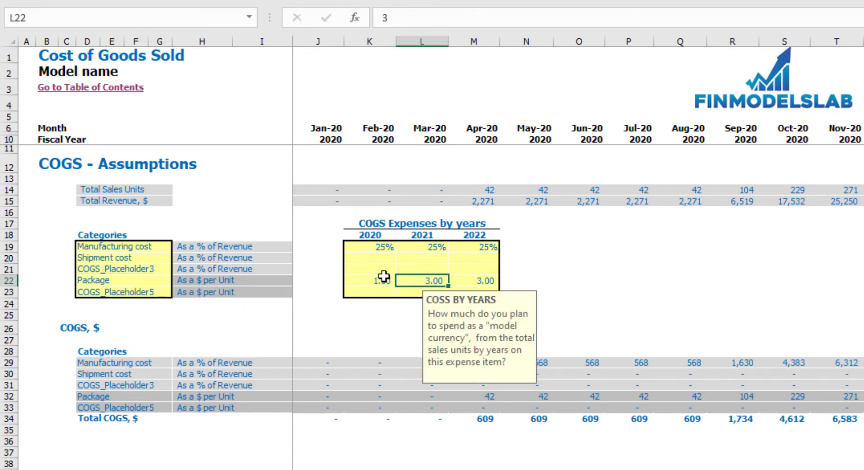
type("1.15")
key("Tab")
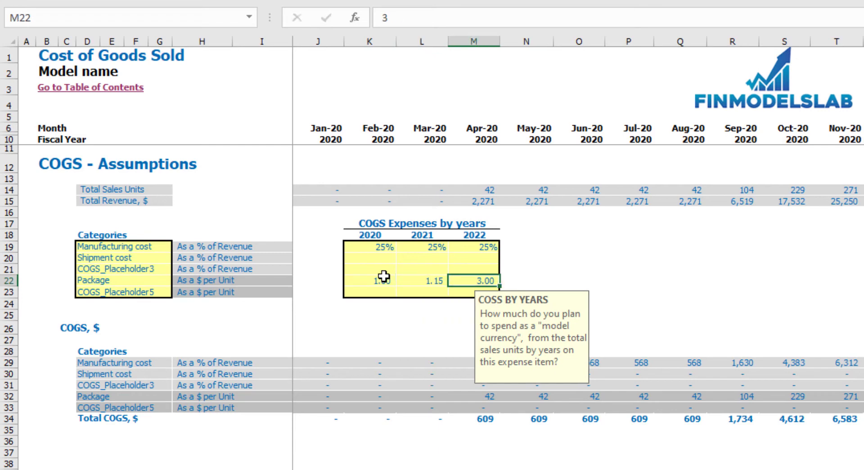
type("1.25")
left_click(383, 276)
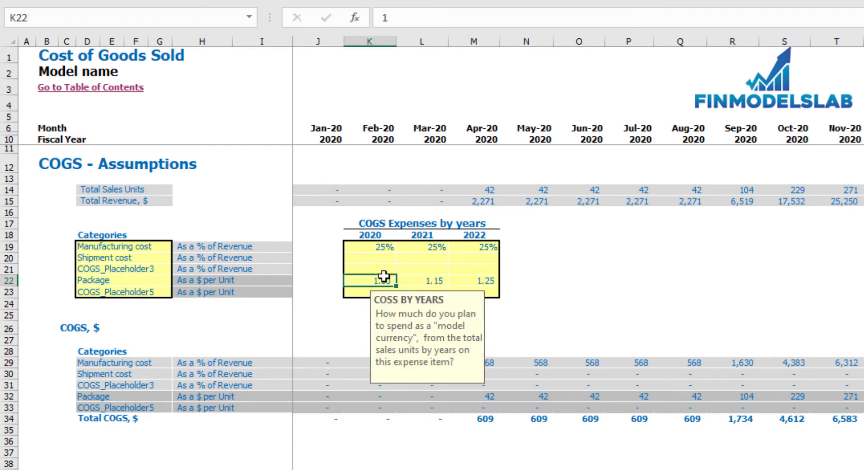
left_click(557, 277)
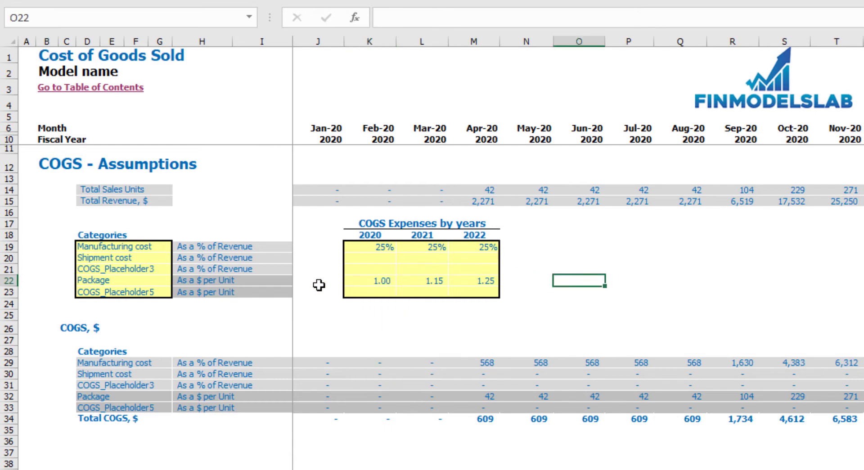
- Review the COGS categories charged per unit and those calculated as a percentage of revenue
left_click(270, 282)
left_click_drag(270, 282, 135, 293)
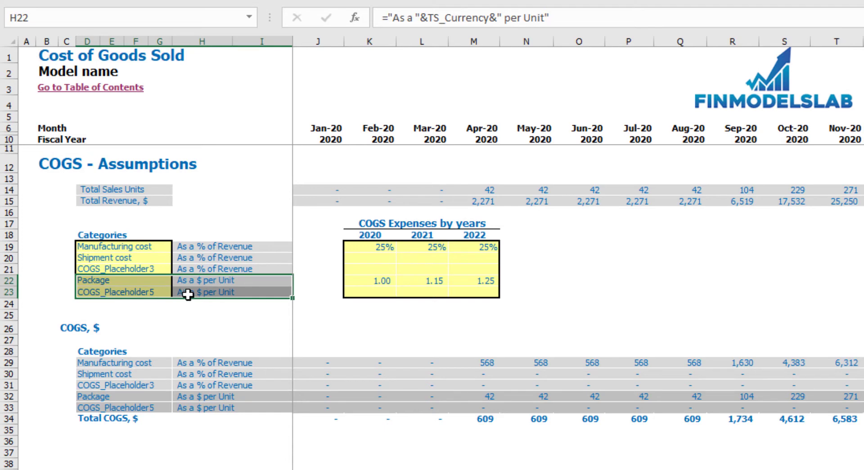
left_click_drag(120, 246, 211, 268)
left_click(696, 290)
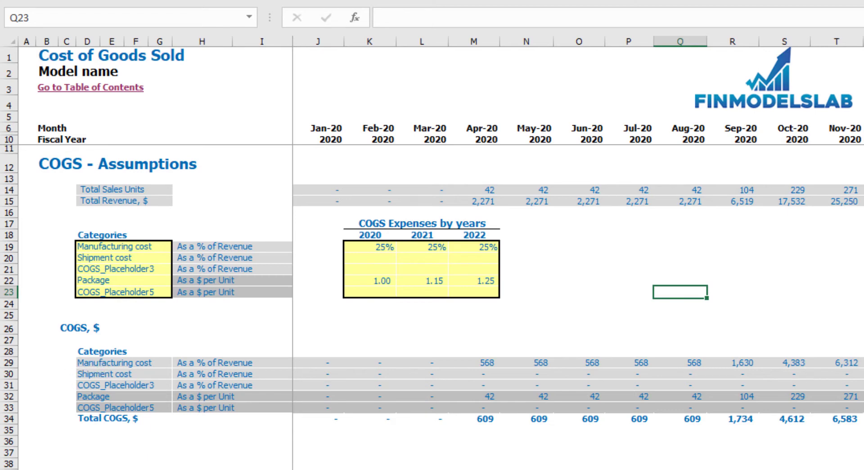
- Switch to the Income Statement sheet and expand the Total COGS breakdown
key("ctrl+Page_Down")
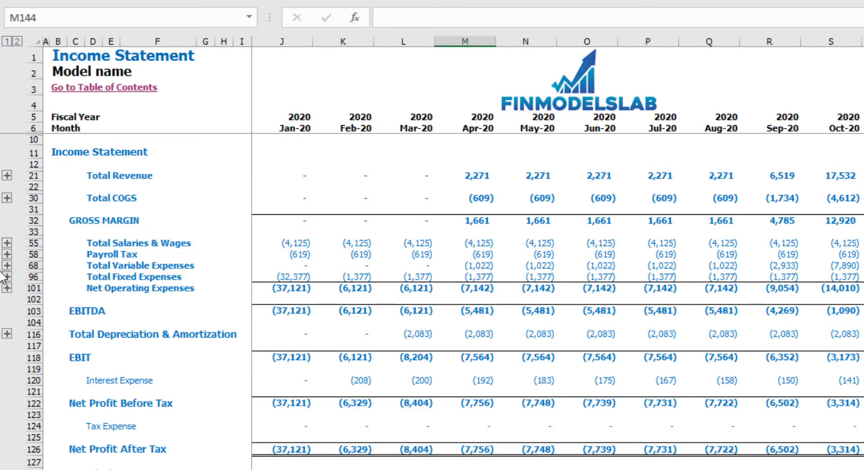
left_click(7, 198)
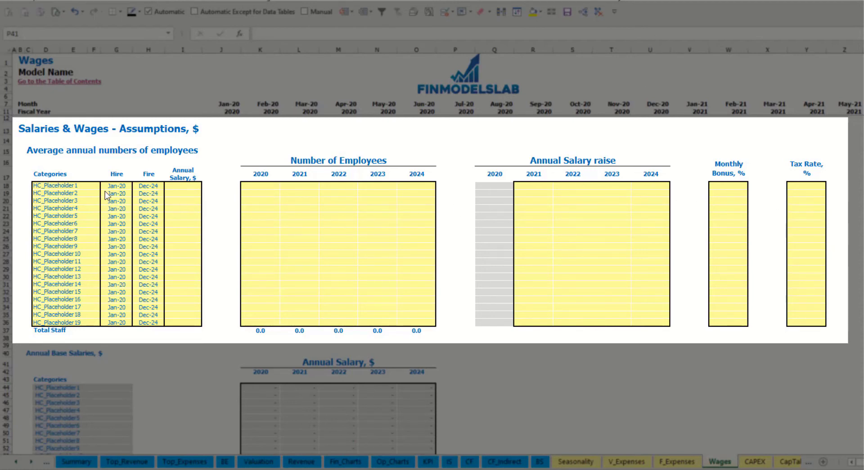
- Name the first staff position CFO on the Wages sheet and set its hire date to Mar-20
left_click(88, 186)
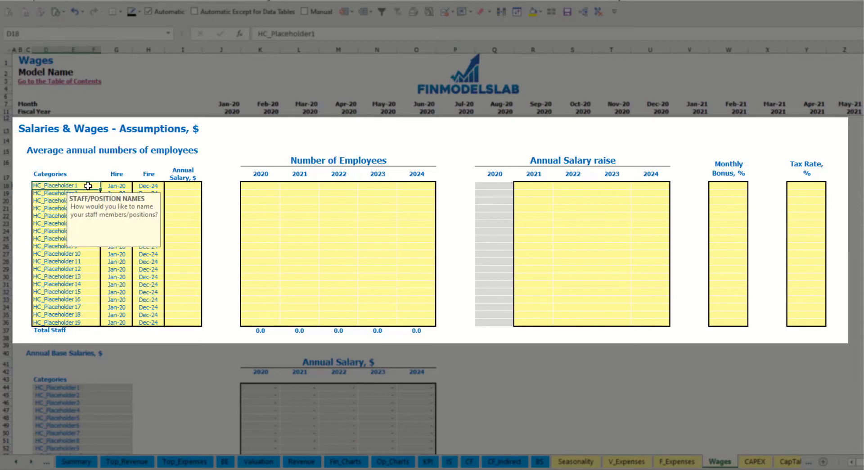
type("CF")
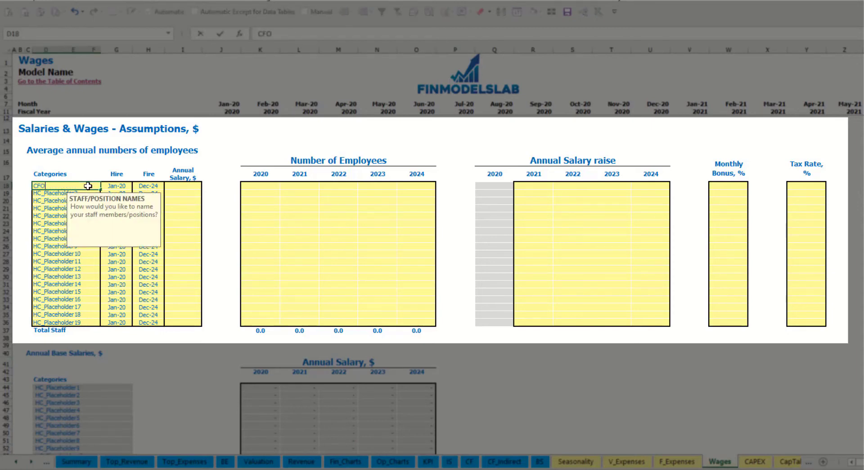
type("O")
left_click(118, 185)
left_click(135, 186)
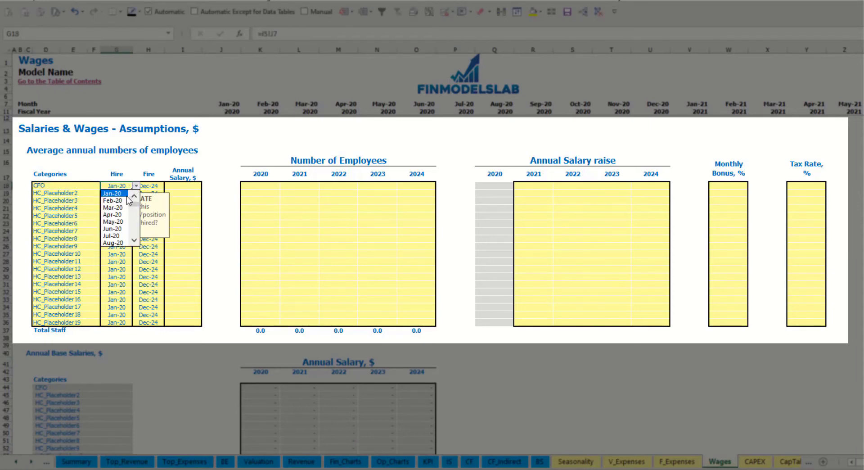
left_click(112, 208)
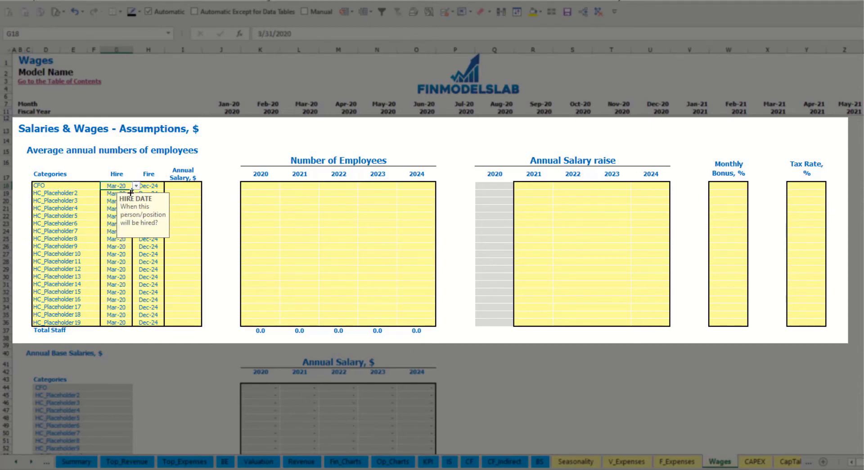
- Check the CFO's fire date and set the CFO's annual salary to 50000
left_click(147, 185)
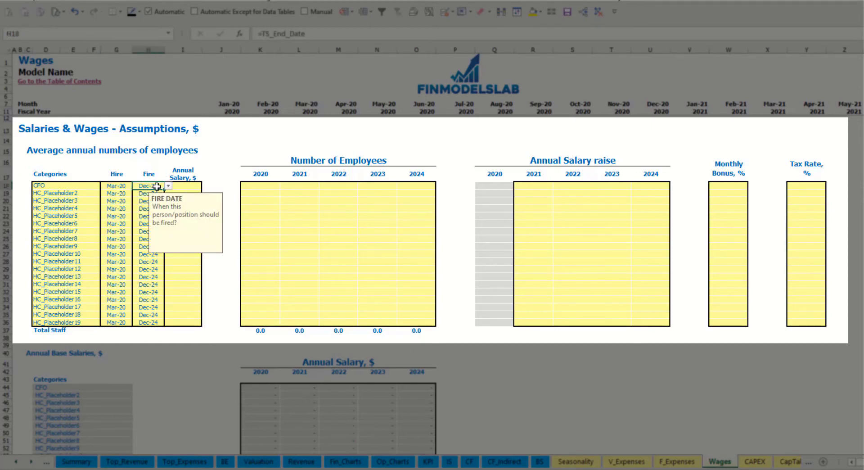
left_click(186, 187)
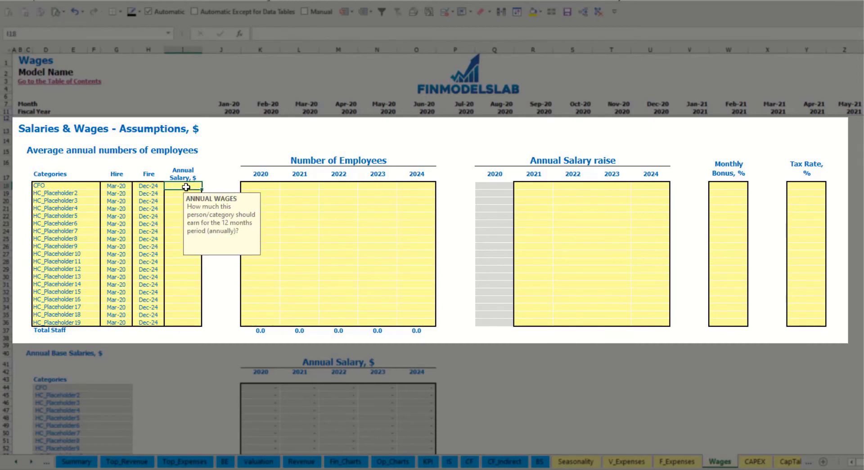
type("50000")
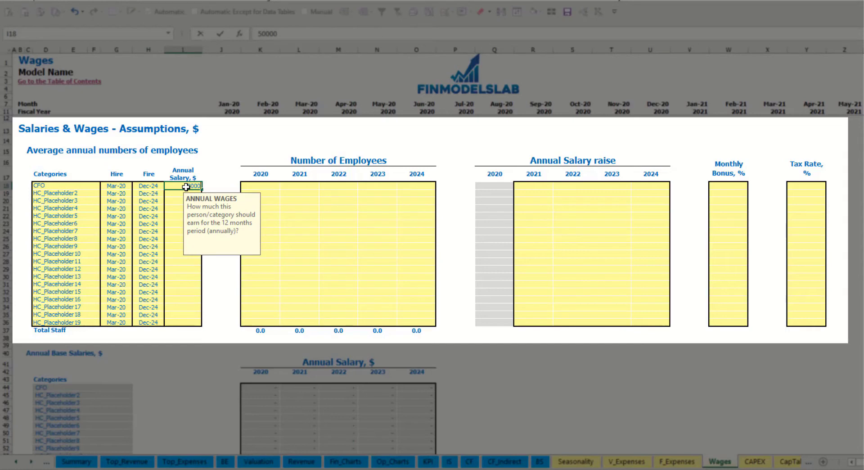
key("Return")
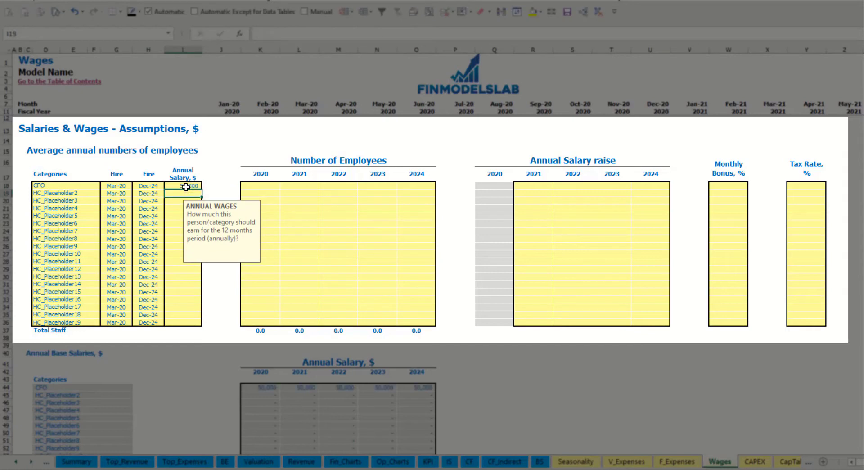
- Set the number of CFO employees to 1 for each year from 2020 to 2024
left_click(271, 188)
type("1")
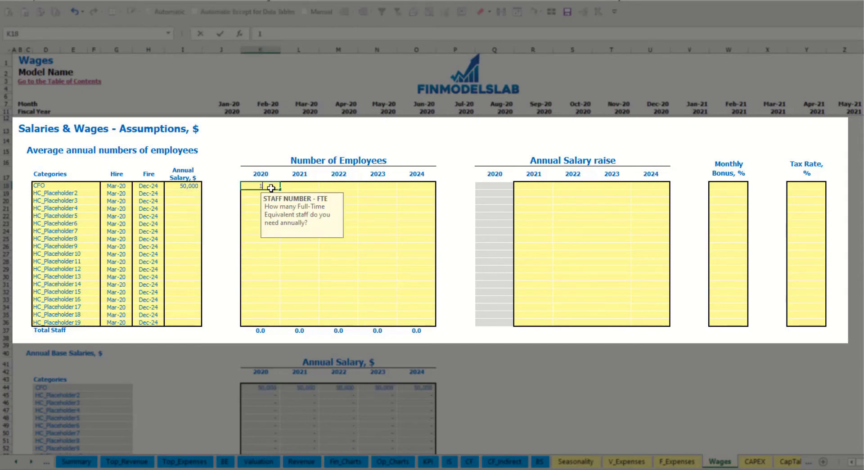
key("Tab")
type("1")
key("Tab")
type("1")
key("Tab")
type("1")
key("Tab")
type("1")
key("Tab")
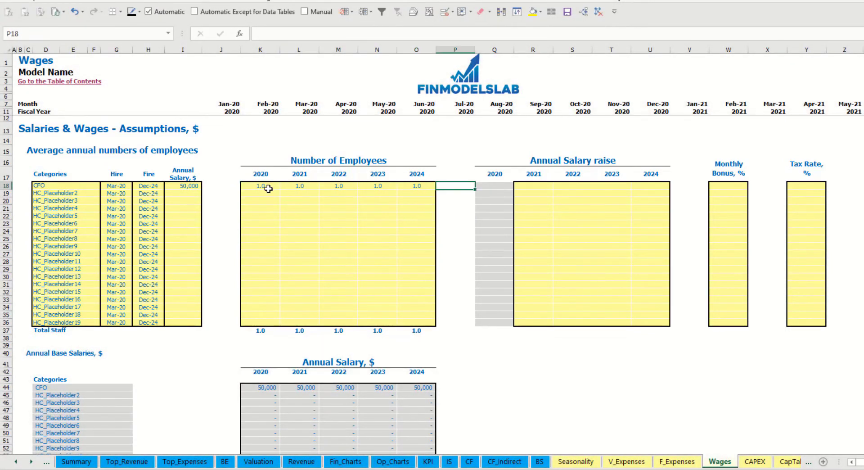
- Examine the CFO's monthly headcount across the Total Staff Numbers table and return to the wage assumptions
scroll(455, 260, "down", 3)
scroll(495, 248, "up", 3)
scroll(391, 293, "down", 13)
left_click(312, 240)
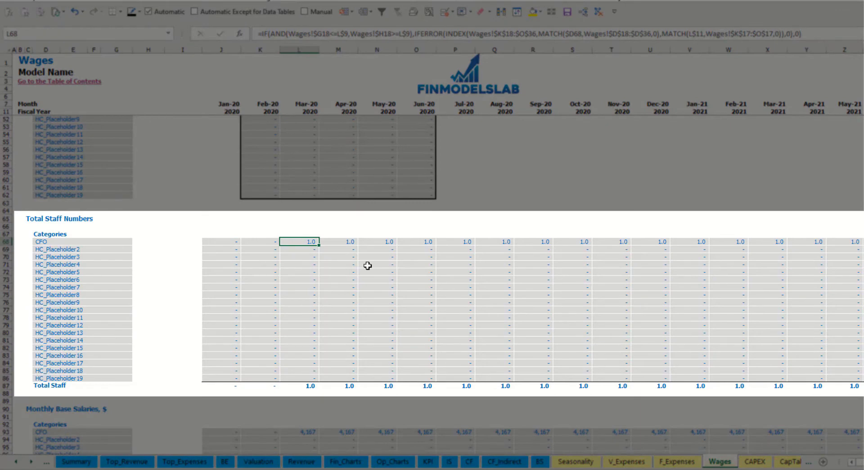
key("ctrl+Right")
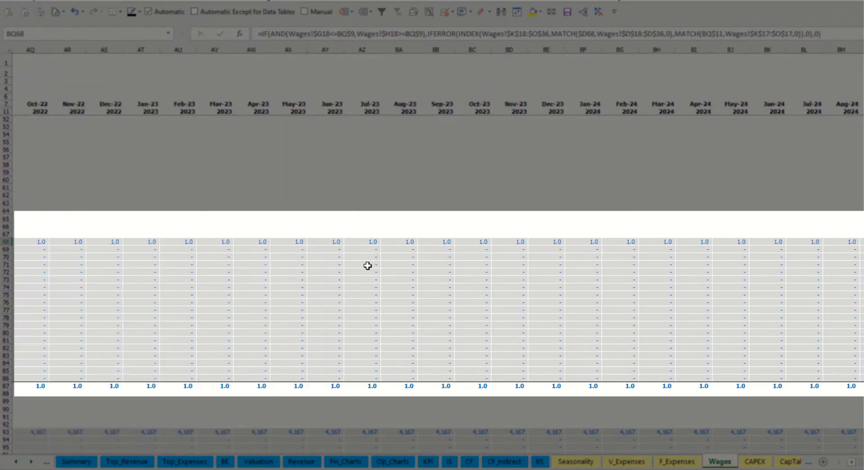
key("Home")
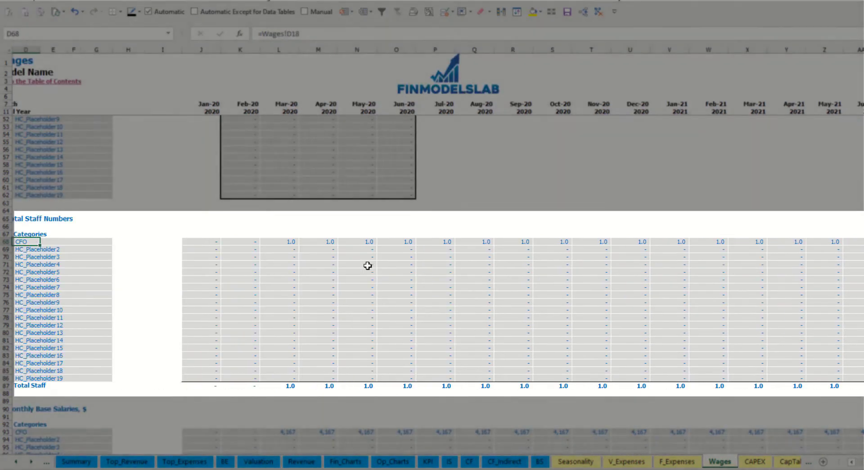
scroll(381, 267, "up", 13)
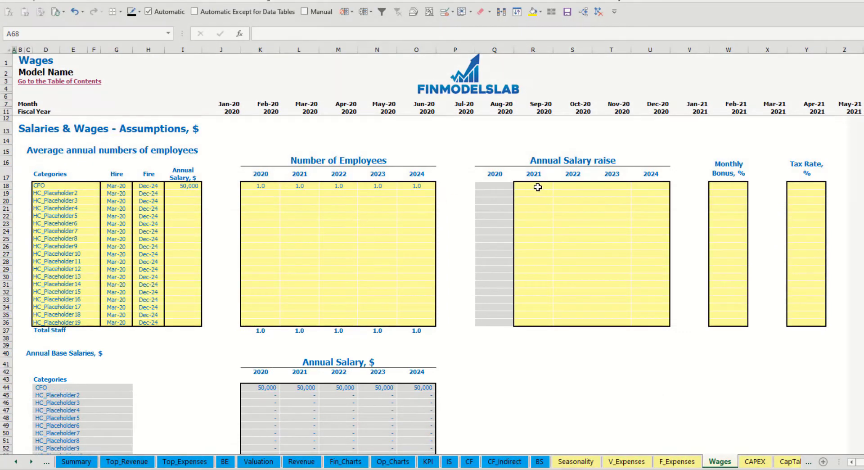
- Set the CFO's annual salary raise to 5% for 2021 through 2024 and check the CFO's yearly base salaries
left_click(537, 187)
key("ctrl+Return")
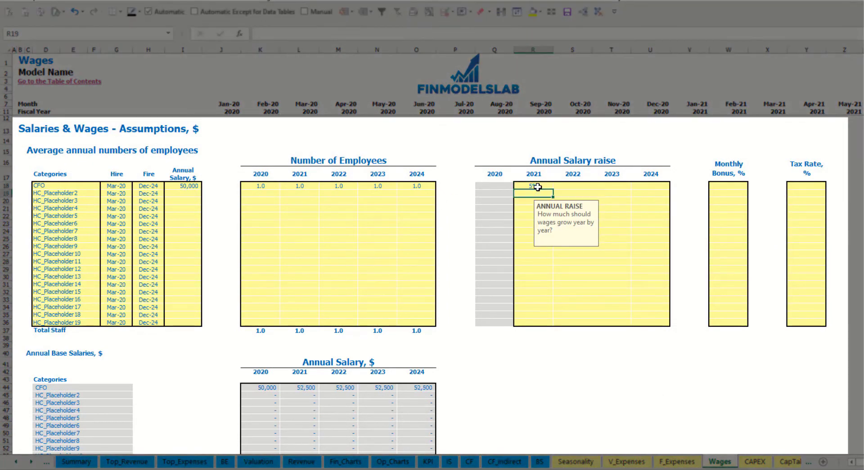
key("ctrl+c")
key("Right")
key("shift+Right")
key("shift+Right")
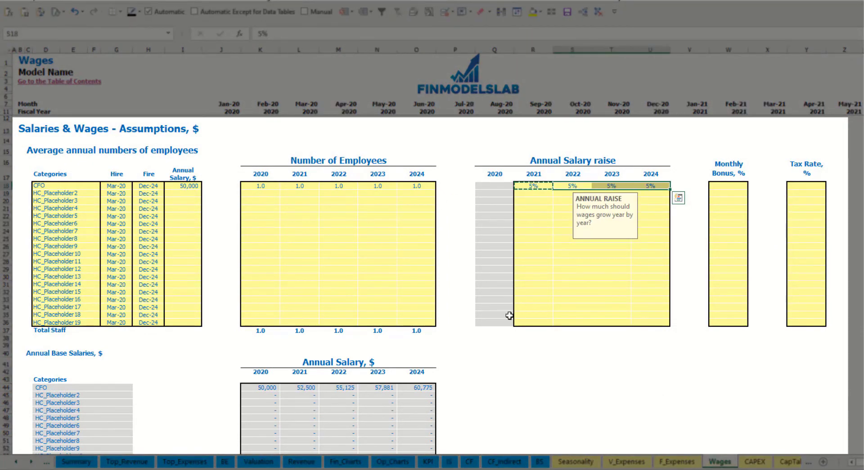
key("ctrl+v")
left_click(478, 360)
left_click_drag(264, 387, 413, 387)
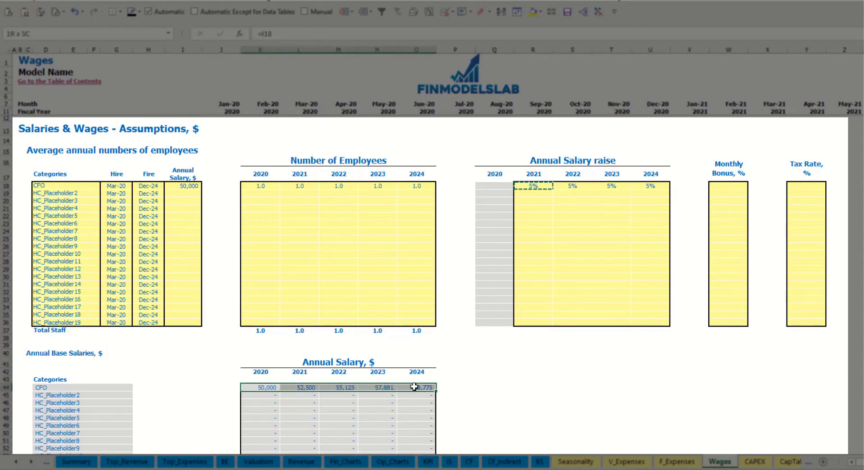
- Check how the CFO's 2021 base salary is calculated from the annual salary and the yearly raise
left_click(302, 395)
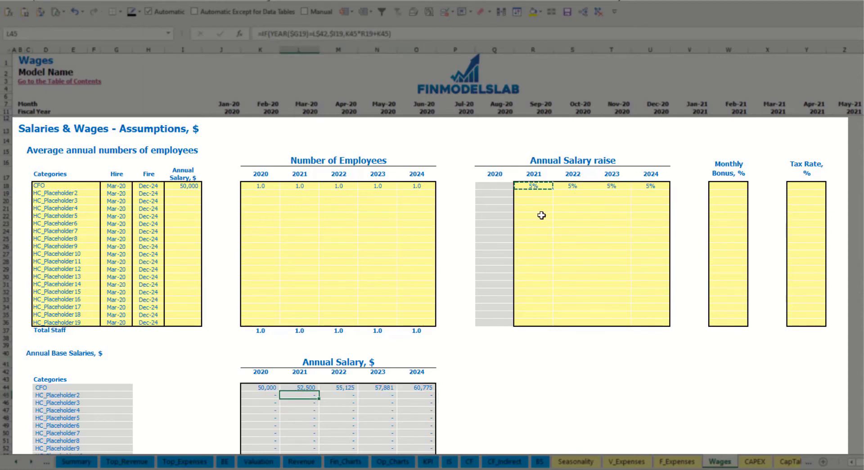
left_click(190, 186)
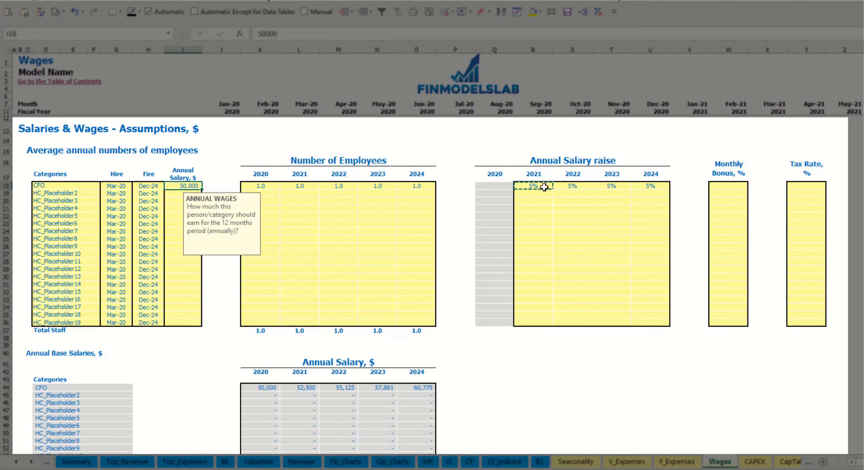
left_click_drag(544, 187, 648, 187)
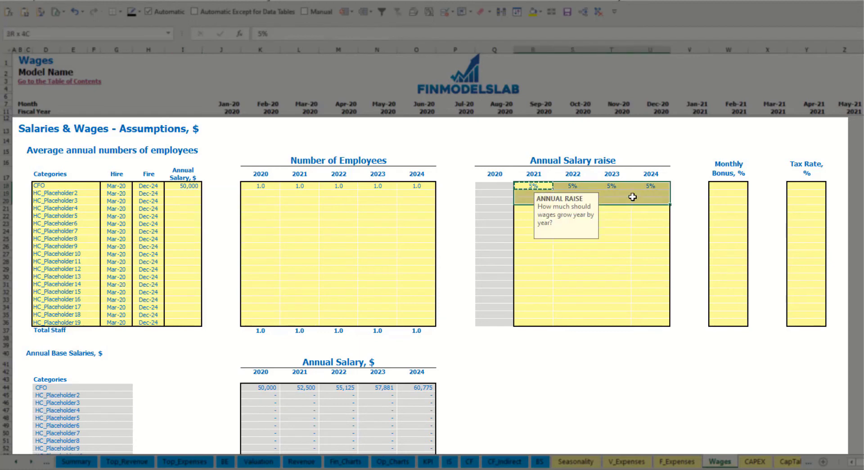
left_click(298, 387)
- Set the CFO's monthly bonus to 10% and tax rate to 5%
left_click(732, 186)
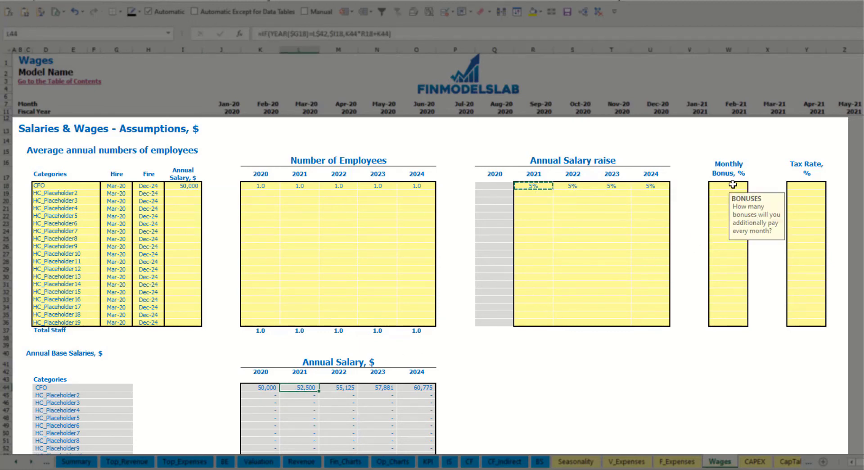
type("10")
key("Return")
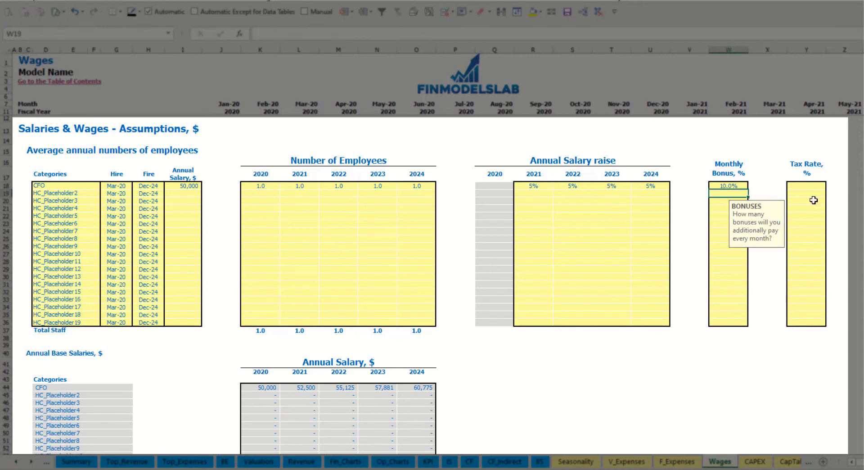
left_click(814, 184)
key("Return")
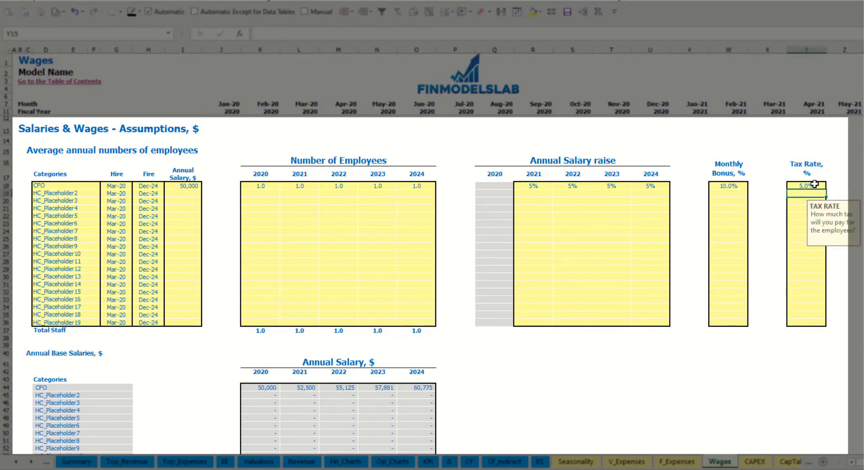
- Examine the CFO's monthly base salary, bonus and base tax calculations and return to the wage assumptions
scroll(340, 283, "down", 10)
scroll(340, 284, "down", 7)
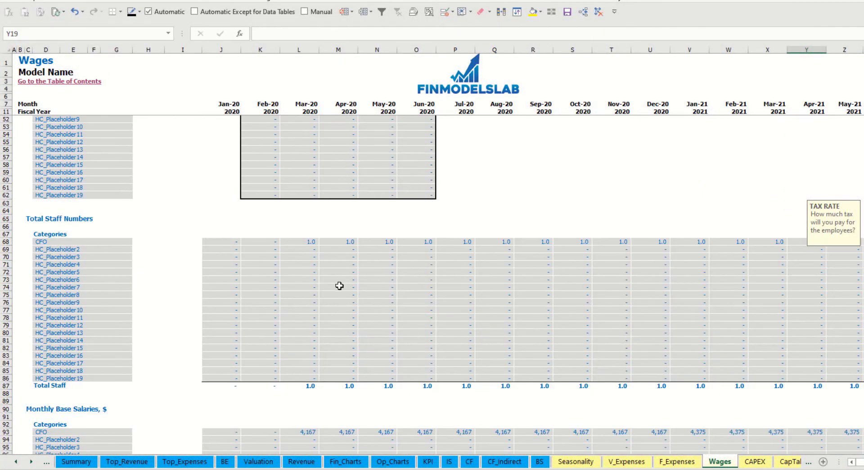
scroll(4, 360, "down", 3)
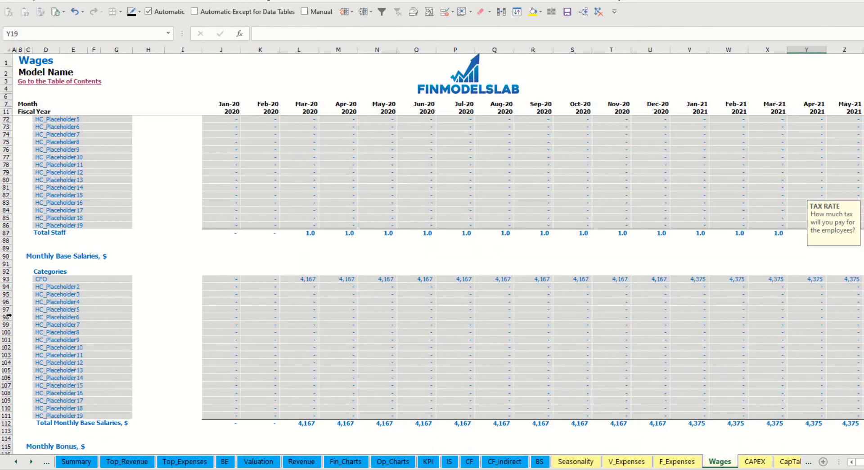
left_click(3, 279)
left_click(311, 279)
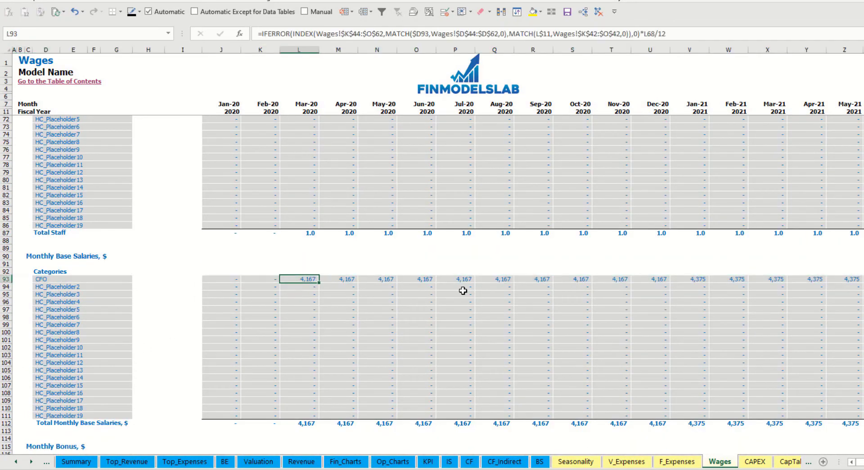
scroll(184, 325, "down", 7)
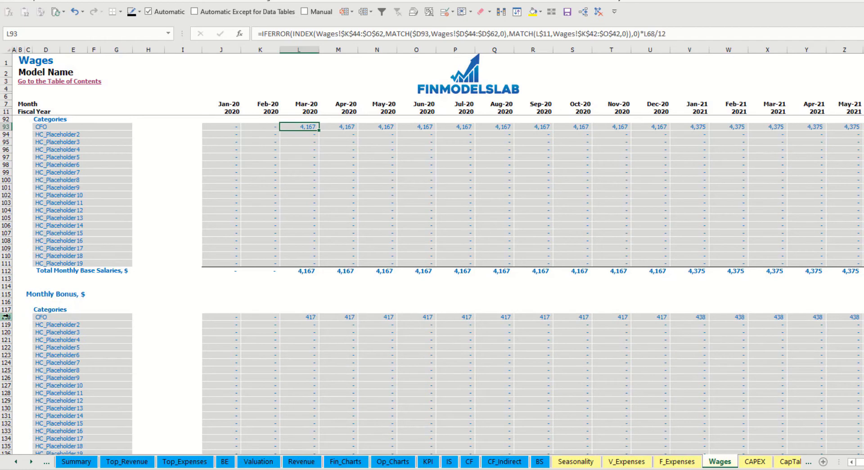
left_click(7, 317)
left_click(311, 318)
scroll(63, 332, "down", 7)
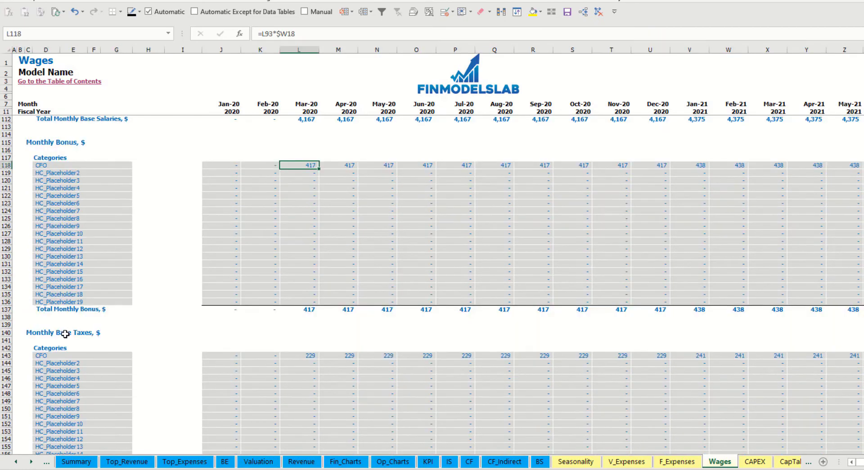
left_click(8, 355)
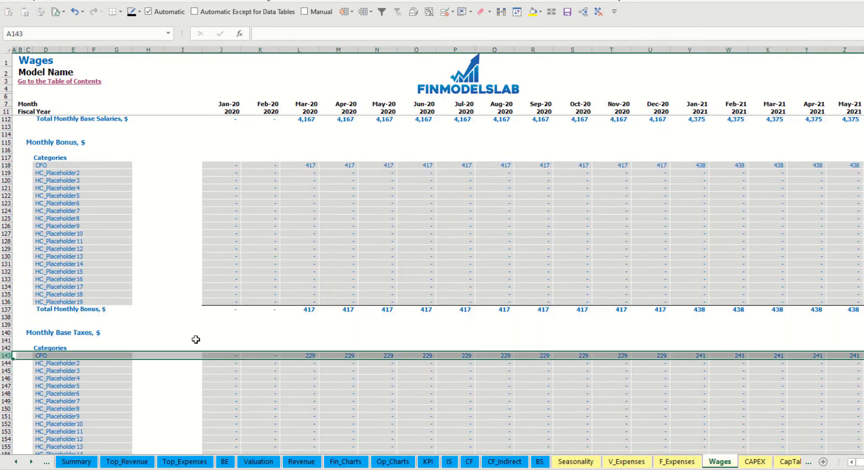
scroll(229, 374, "up", 20)
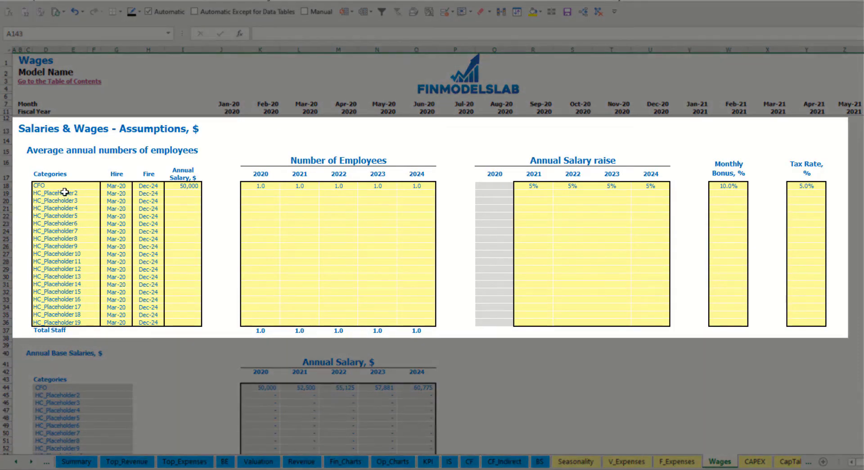
- Rename the HC_Placeholder2 category as Admin HC and set its hire date to Apr-20
left_click(65, 193)
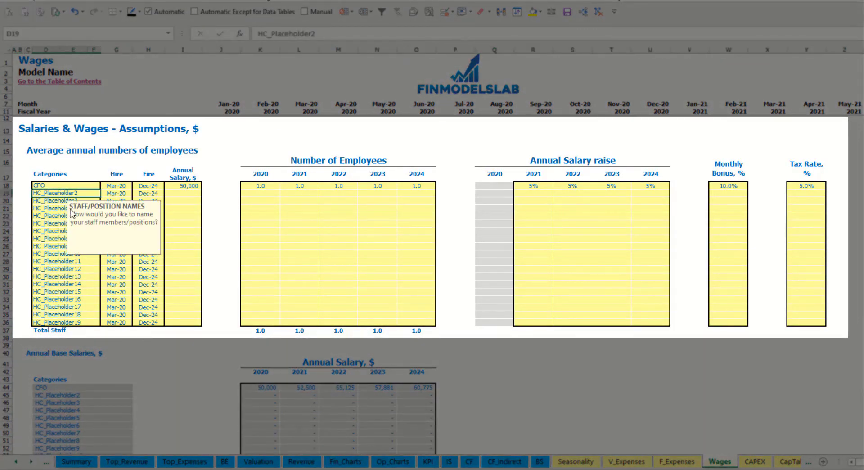
type("Admin HC")
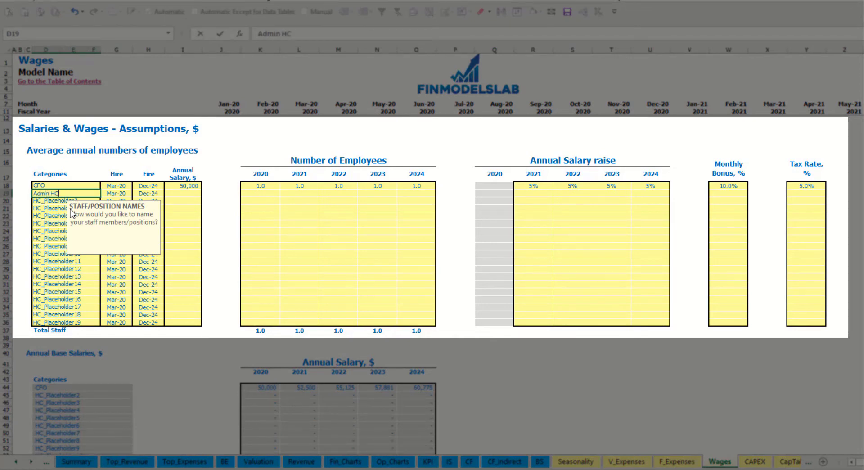
key("Return")
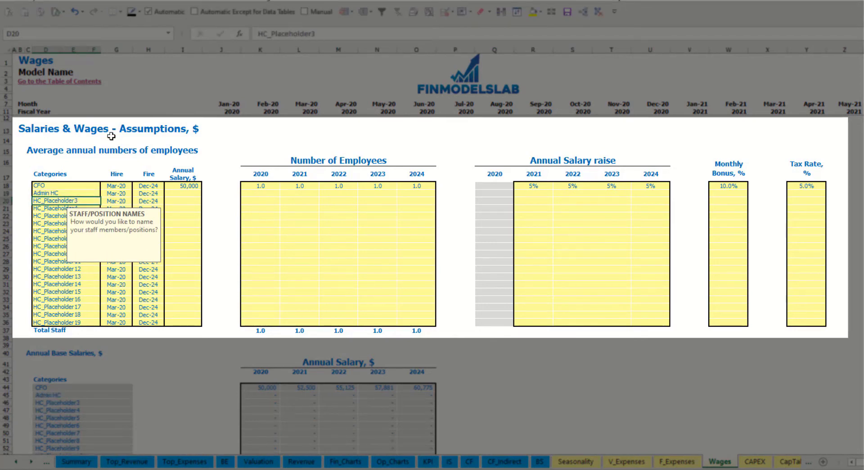
left_click(120, 193)
left_click(136, 193)
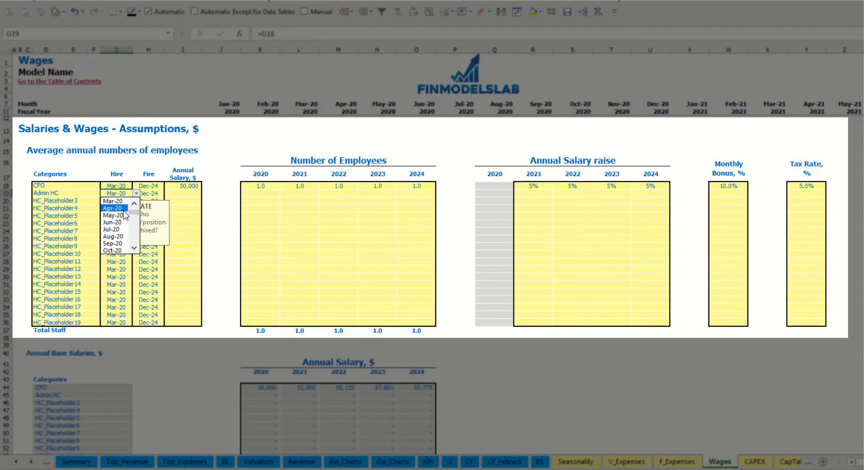
left_click(123, 208)
- Check Admin HC's fire date and set its annual salary to 30000
left_click(158, 194)
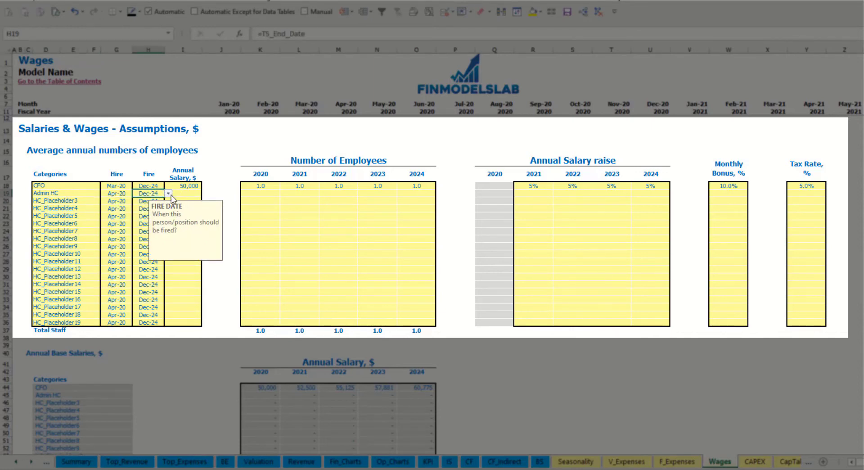
left_click(180, 192)
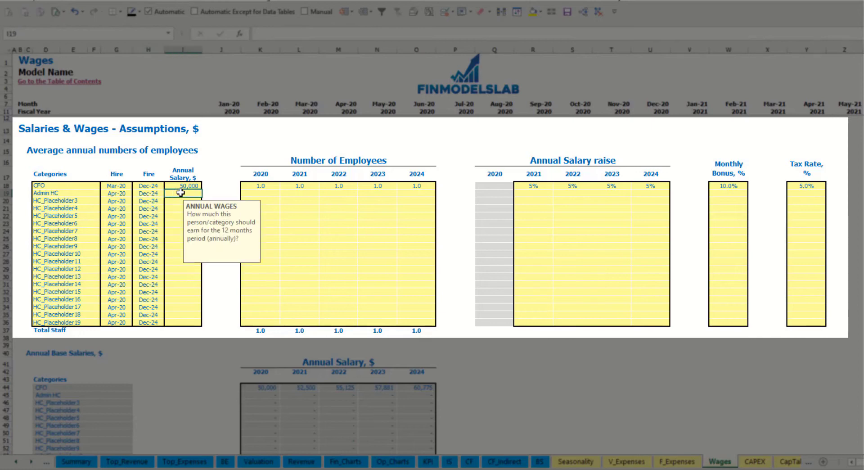
type("300")
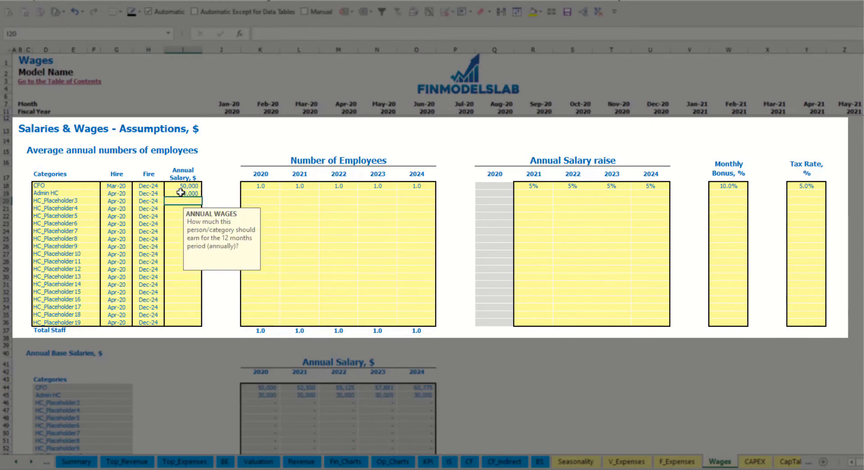
- Set the number of Admin HC employees to 2, 4, 6, 8 and 10 for 2020 through 2024
left_click(268, 193)
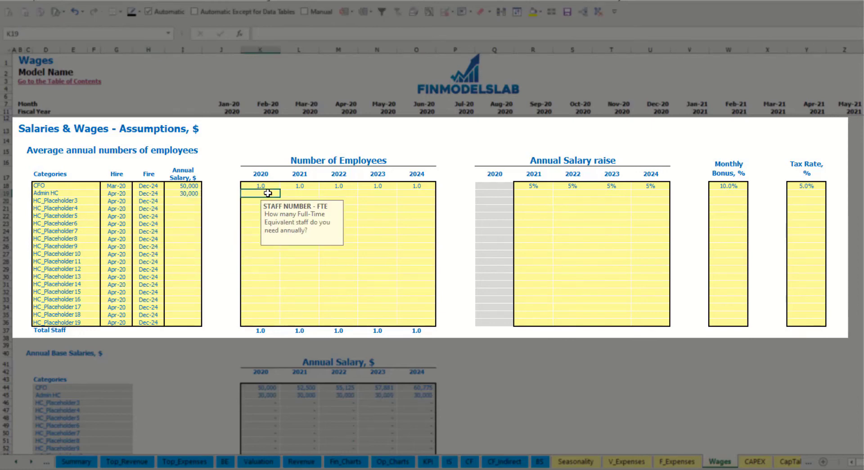
type("2")
key("Tab")
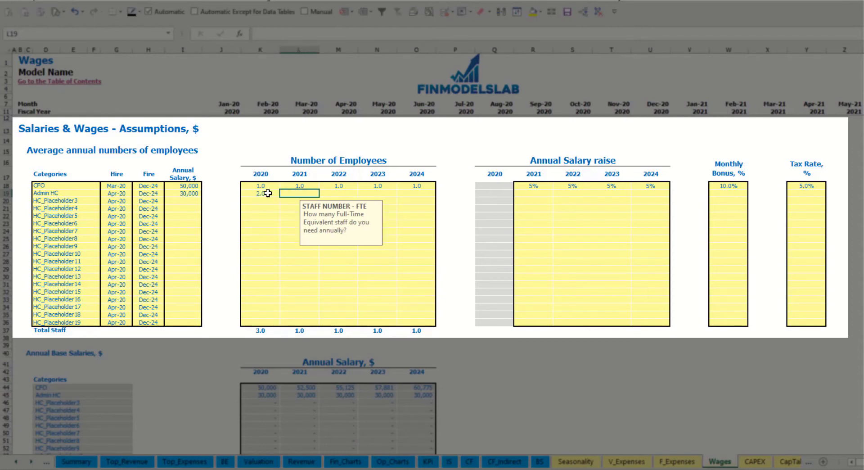
type("4")
key("Tab")
type("6")
key("Tab")
type("8")
key("Tab")
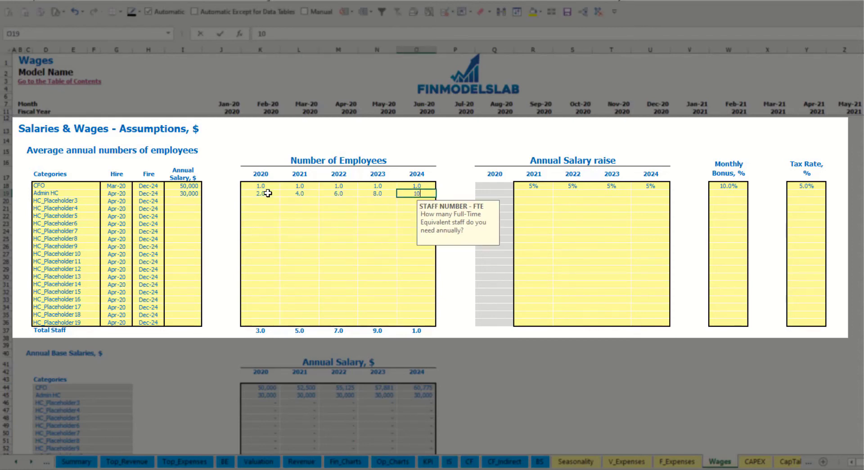
key("Tab")
- Set Admin HC's annual salary raise to 3% for each year from 2021 to 2024
left_click(531, 193)
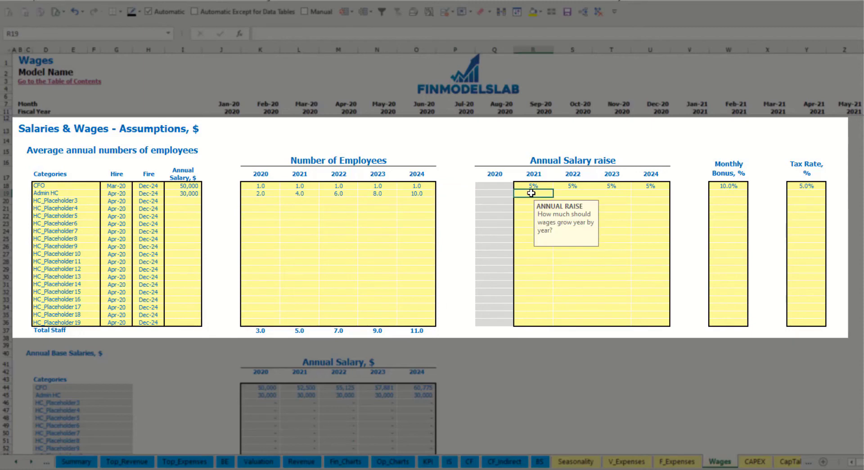
type("3")
key("ctrl+Return")
key("ctrl+c")
key("Right")
key("shift+Right")
key("shift+Right")
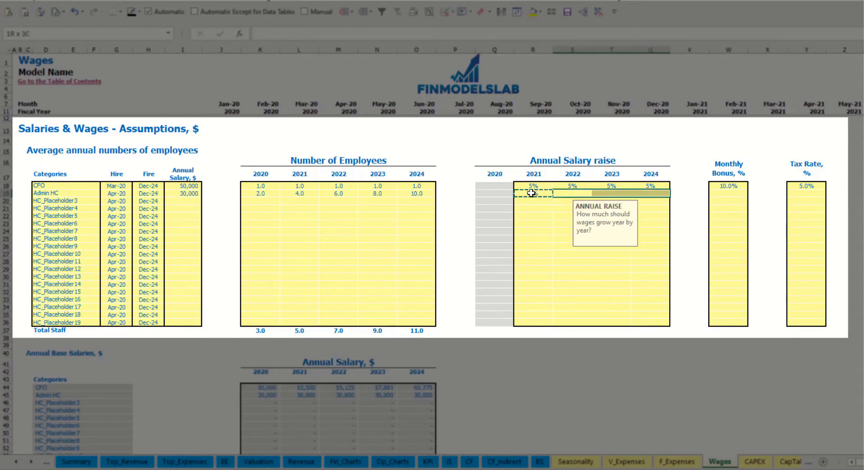
key("ctrl+v")
- Set both the monthly bonus and the tax rate for Admin HC to 5%
left_click(741, 196)
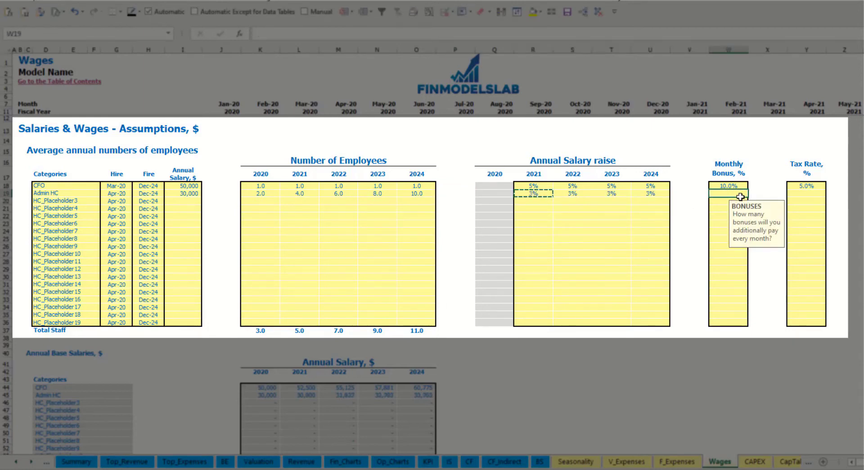
type("5")
key("Tab")
key("Tab")
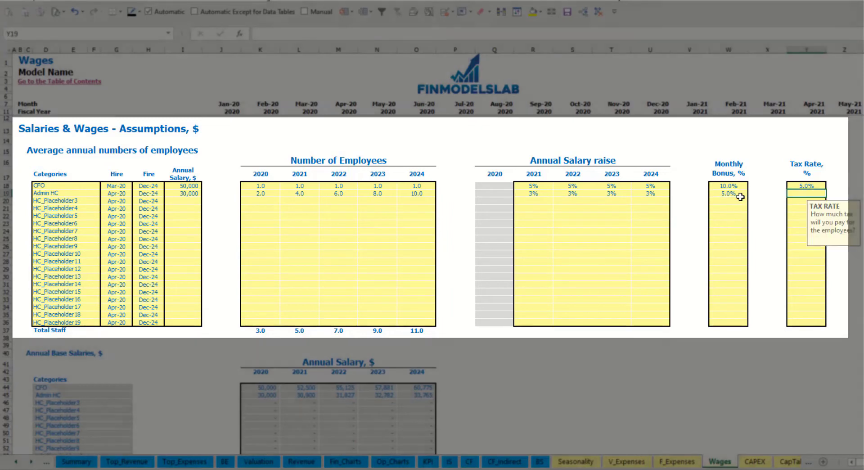
type("5")
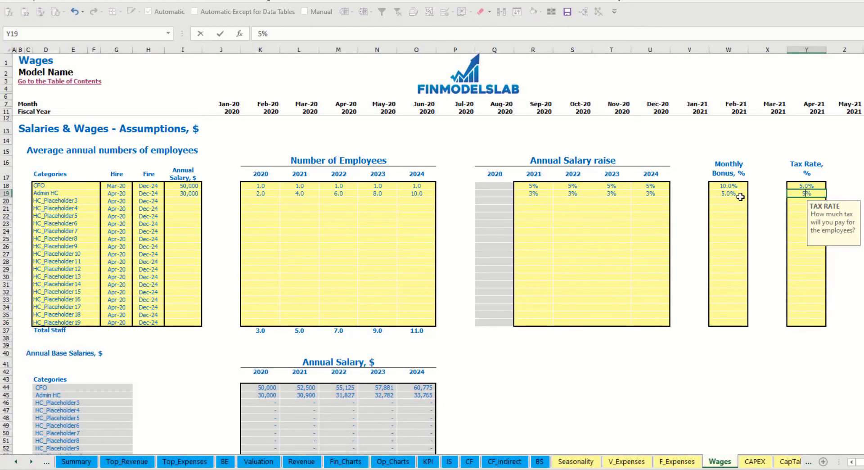
key("Return")
- Examine Admin HC's monthly headcount across the years in the Total Staff Numbers table and go to the Monthly Base Salaries table
scroll(330, 280, "down", 13)
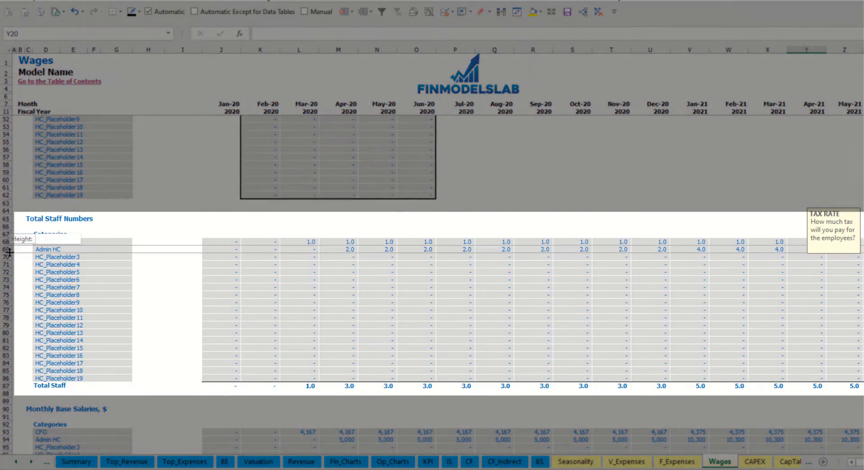
left_click(6, 249)
left_click(347, 248)
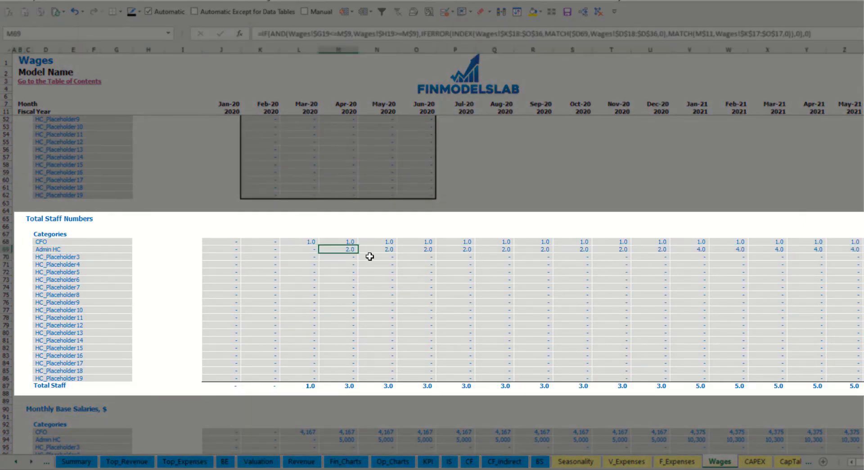
left_click_drag(348, 248, 660, 247)
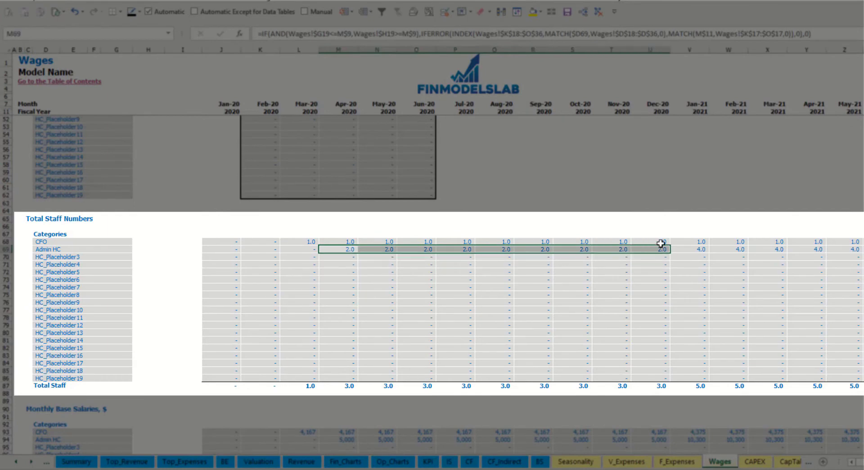
left_click(704, 249)
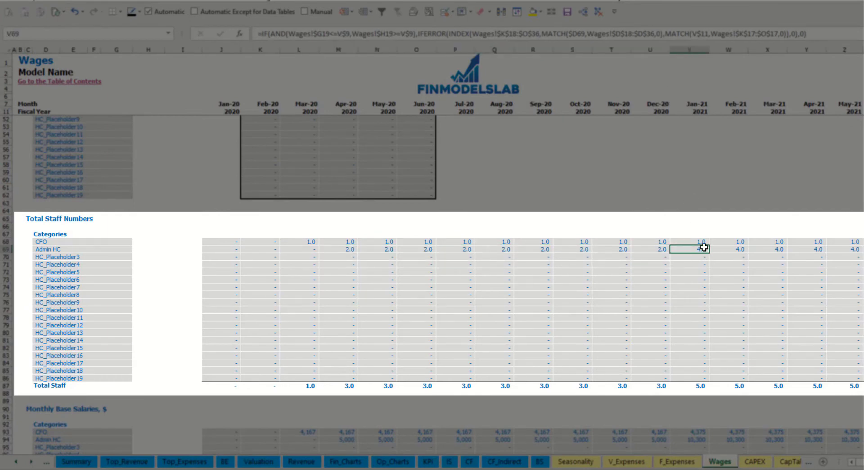
left_click_drag(704, 247, 848, 249)
scroll(438, 250, "right", 8)
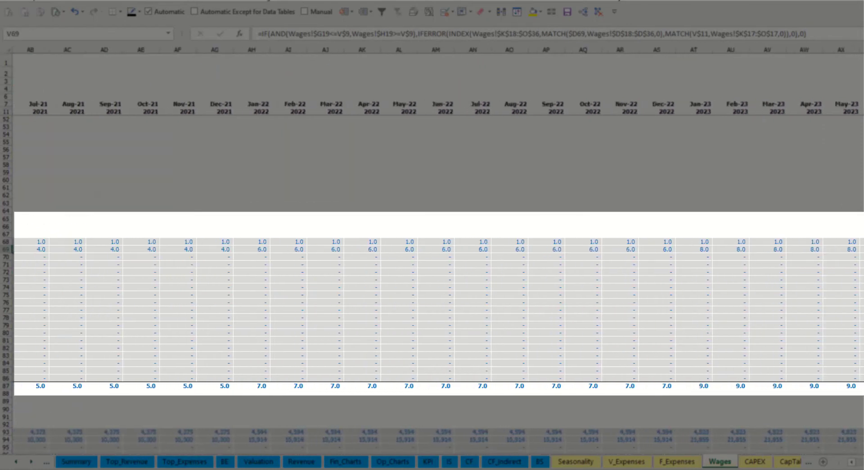
left_click(791, 249)
scroll(438, 250, "right", 5)
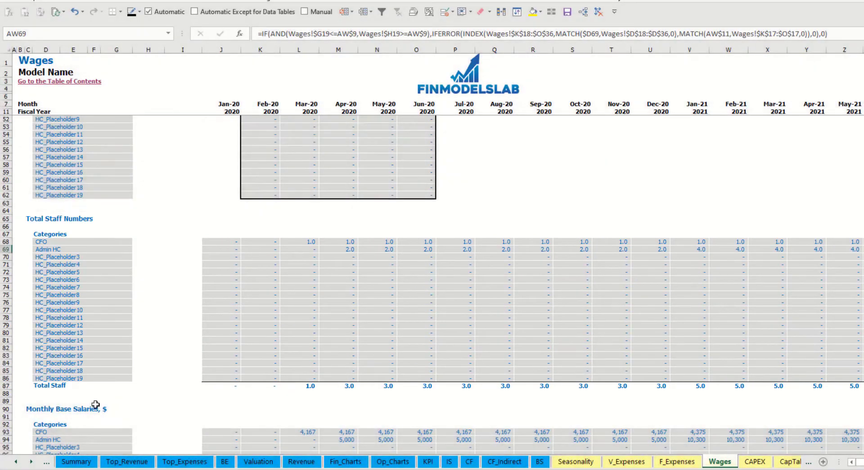
scroll(7, 360, "down", 3)
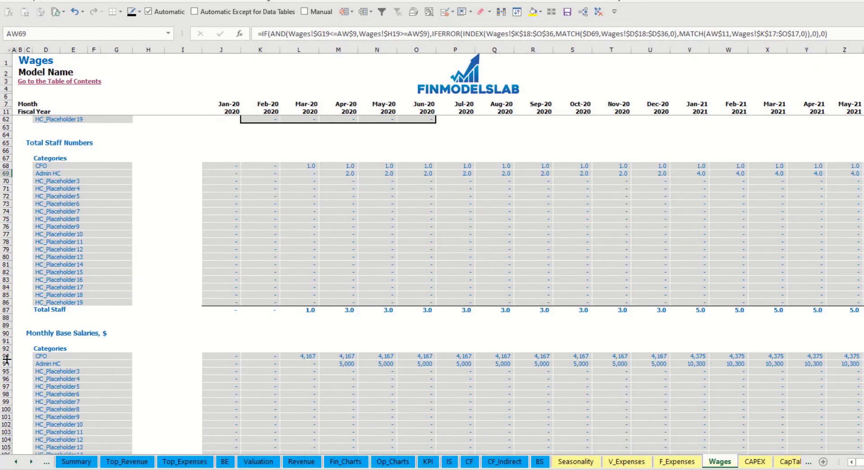
- Compare Admin HC's monthly base salaries with its 2020 and 2021 staff numbers, and review the Monthly Bonus and Monthly Base Taxes tables
left_click(7, 363)
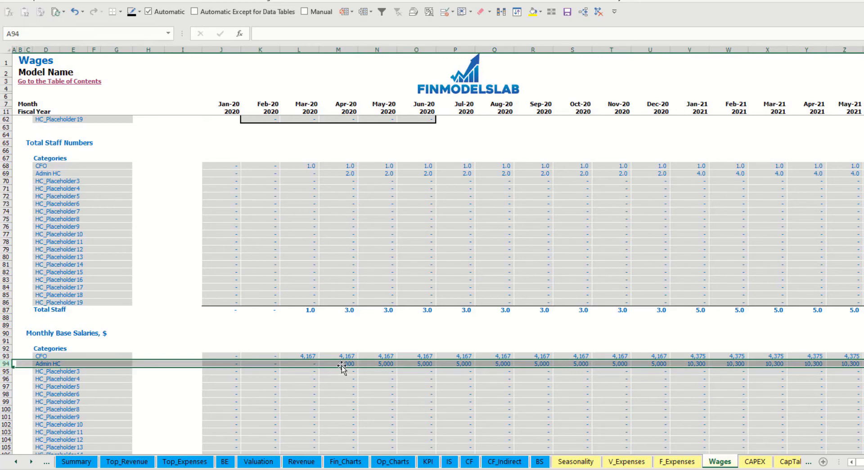
left_click(339, 363)
left_click(345, 173)
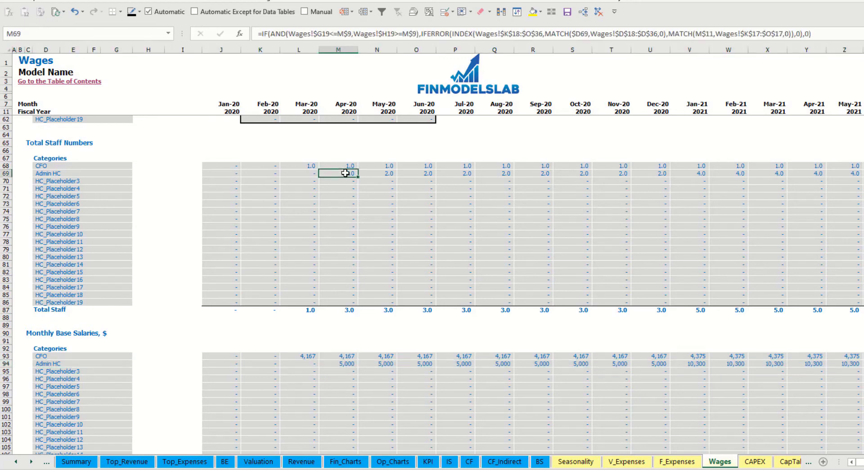
left_click(846, 173)
left_click(846, 364)
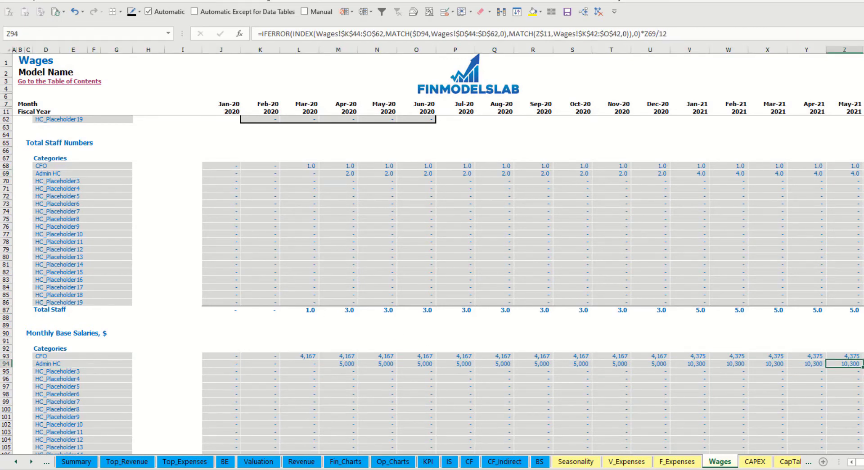
scroll(411, 378, "down", 10)
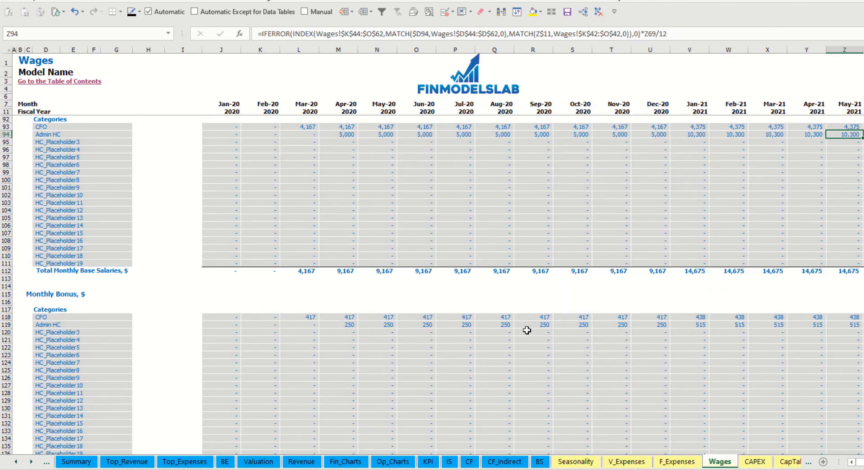
scroll(526, 330, "down", 10)
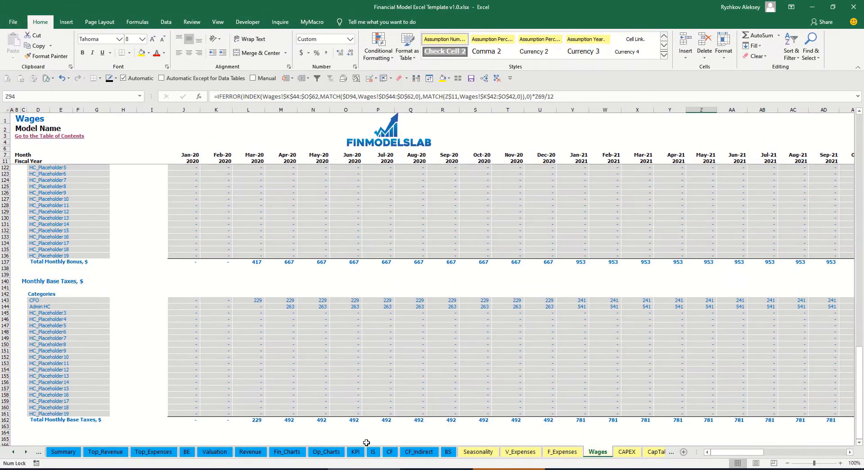
- Expand Total Salary and Wages in the Income Statement and examine the monthly costs listed for each position
left_click(375, 453)
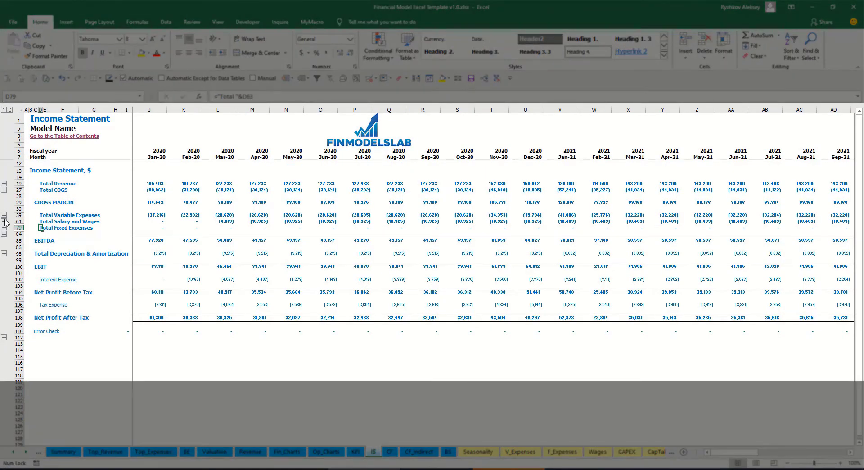
left_click(4, 221)
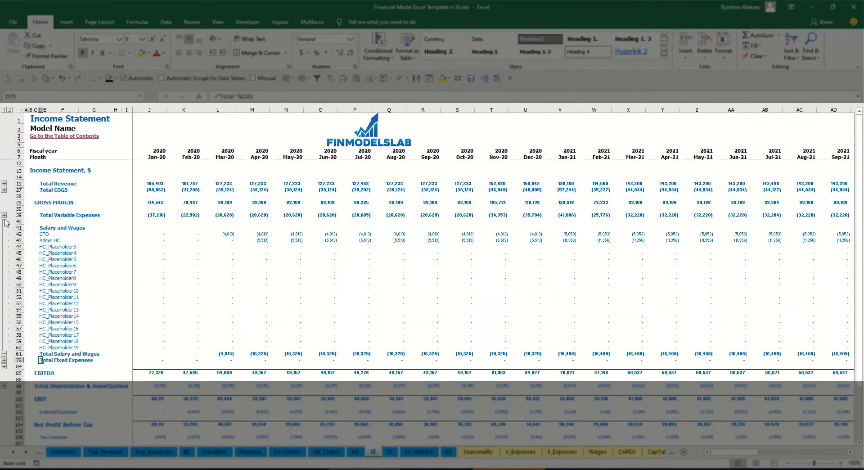
left_click(144, 232)
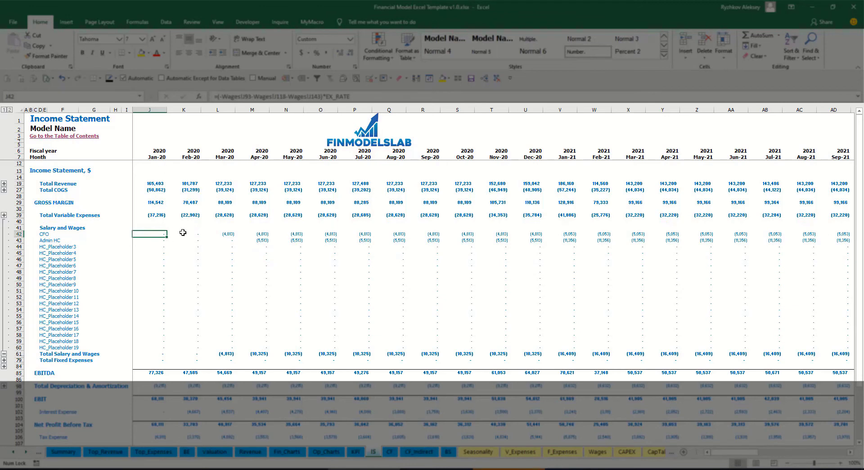
left_click_drag(46, 232, 45, 346)
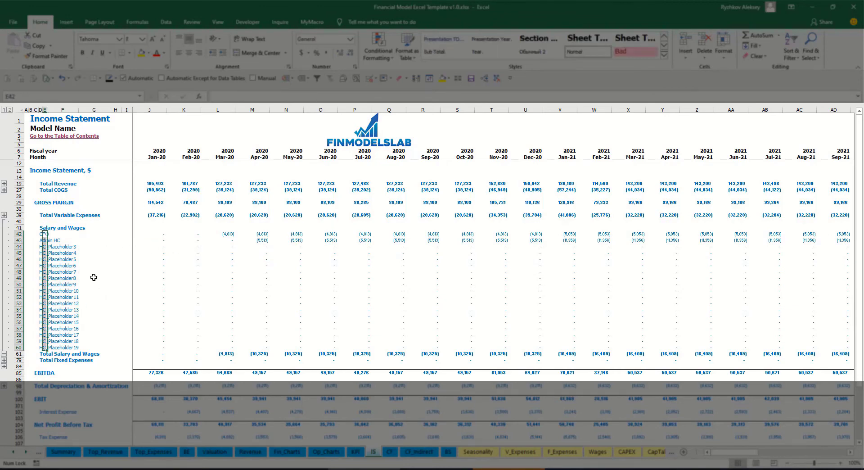
left_click(78, 239)
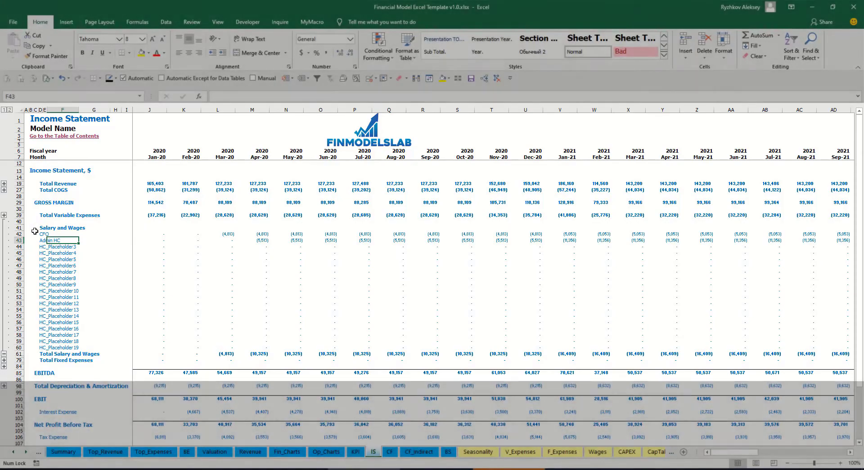
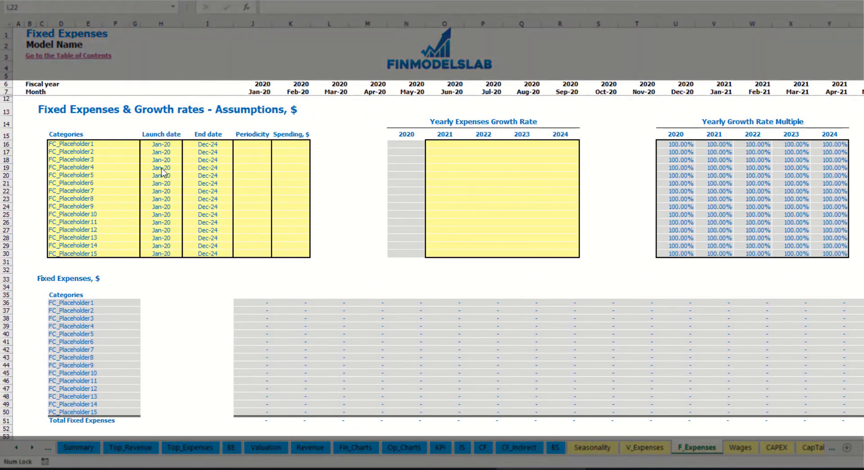
- Name the first fixed expense category Utilities, set its launch date to Mar-20, and check its end date and the month timeline
left_click(95, 144)
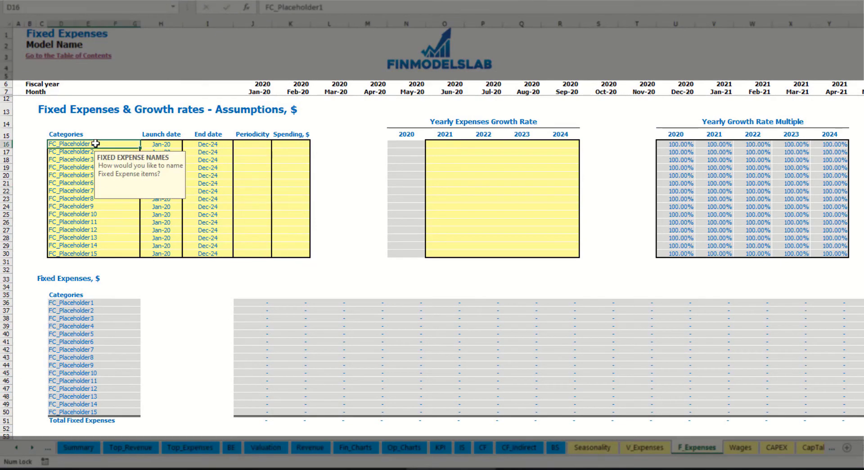
type("Utilities")
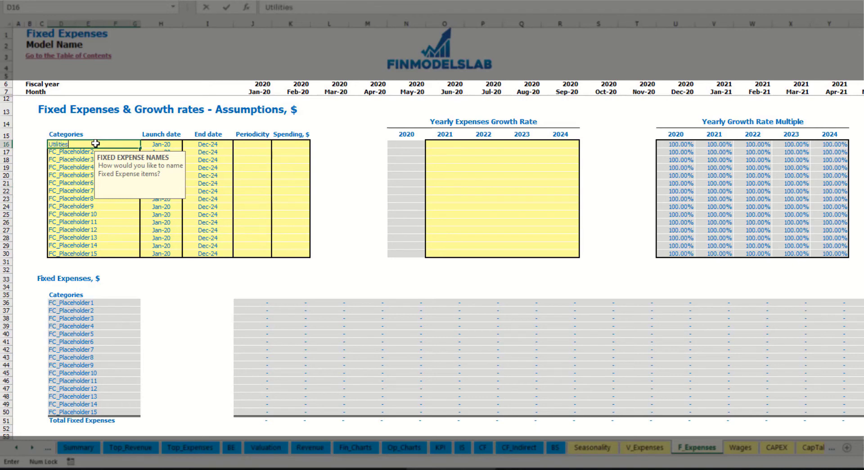
key("Return")
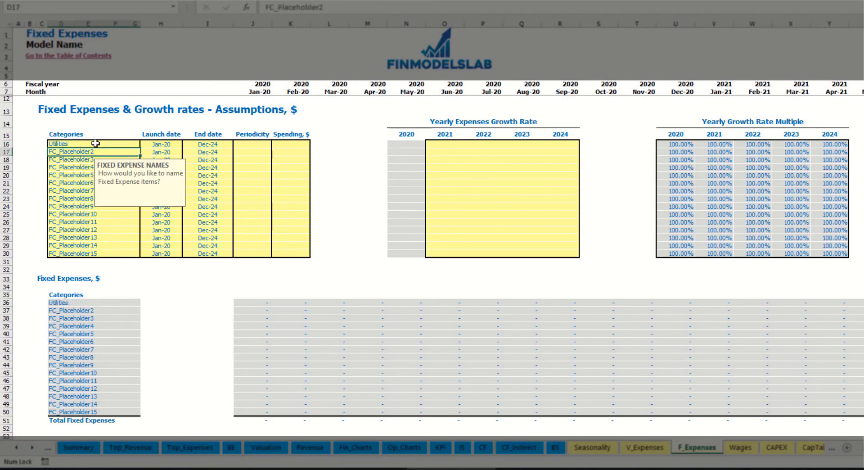
left_click(164, 143)
left_click(186, 144)
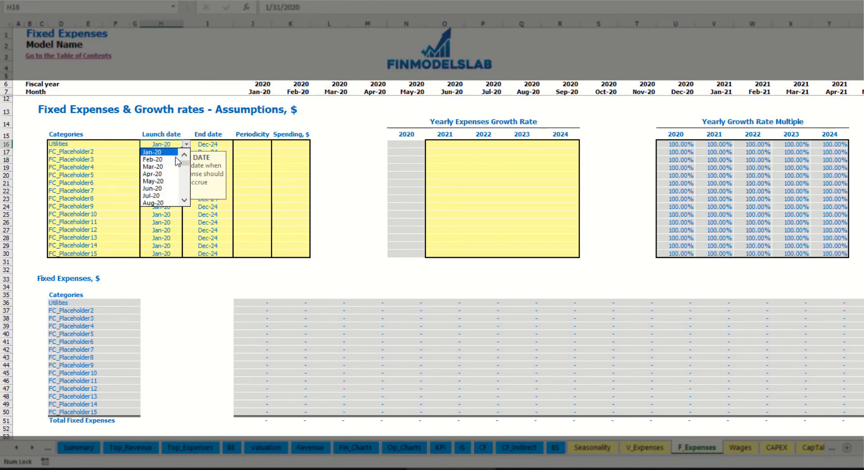
left_click(175, 167)
left_click(216, 142)
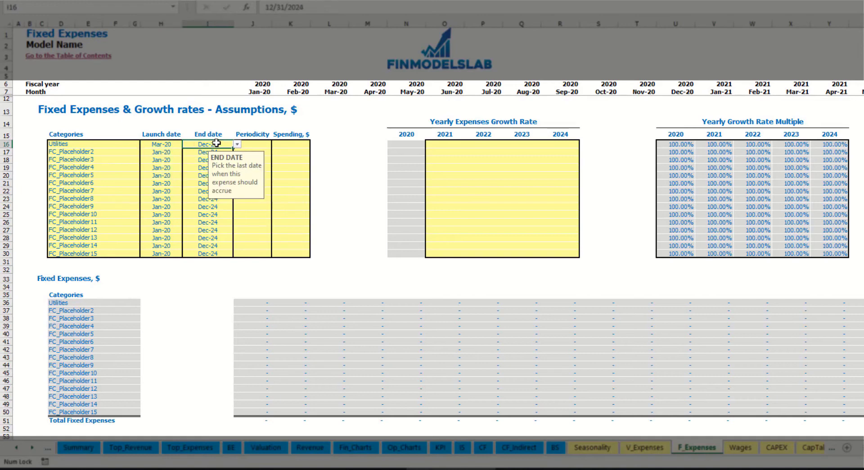
left_click(259, 92)
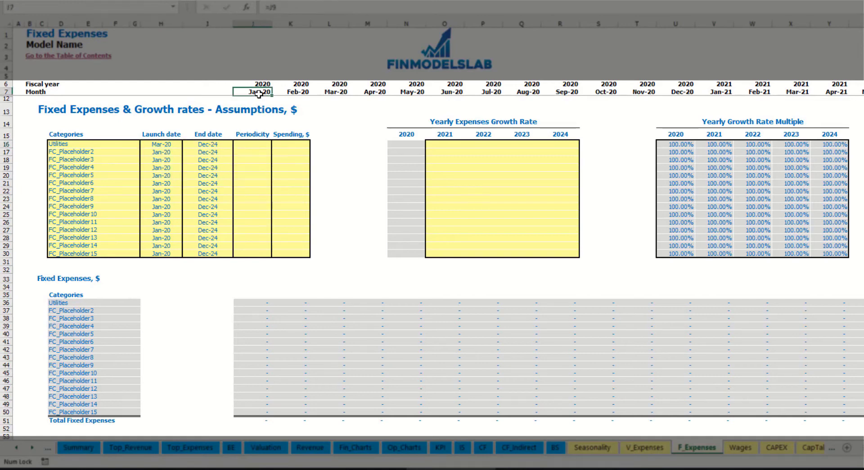
scroll(258, 95, "right", 10)
key("Left")
key("Left")
key("Left")
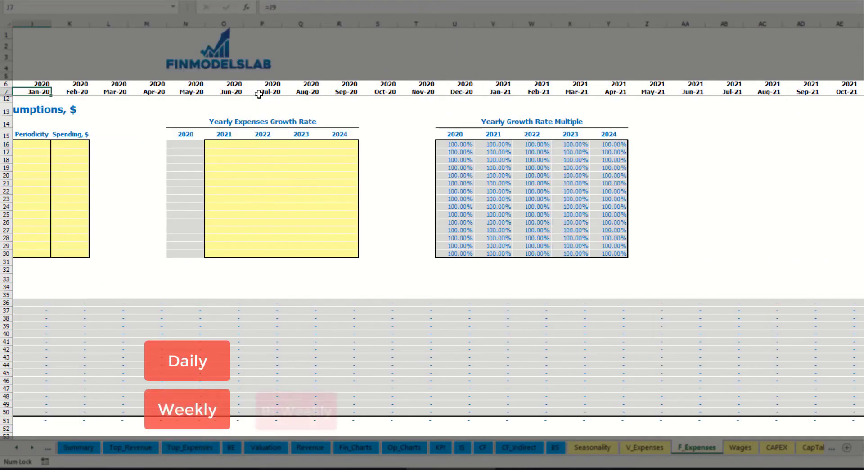
scroll(258, 94, "left", 3)
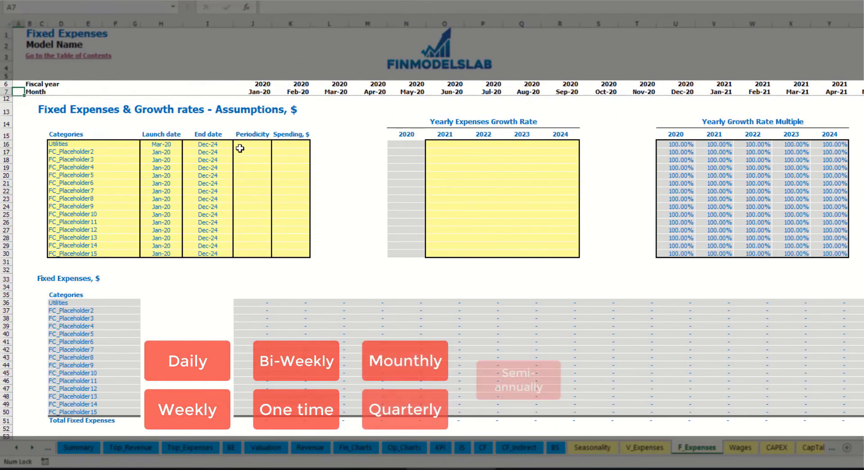
- Set the Utilities expense's periodicity to Daily and its spending to 50
left_click(252, 145)
left_click(275, 144)
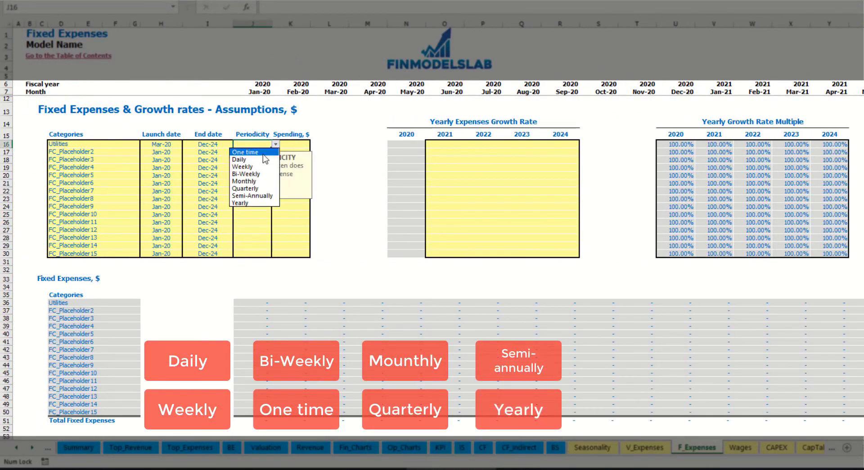
left_click(260, 159)
key("Right")
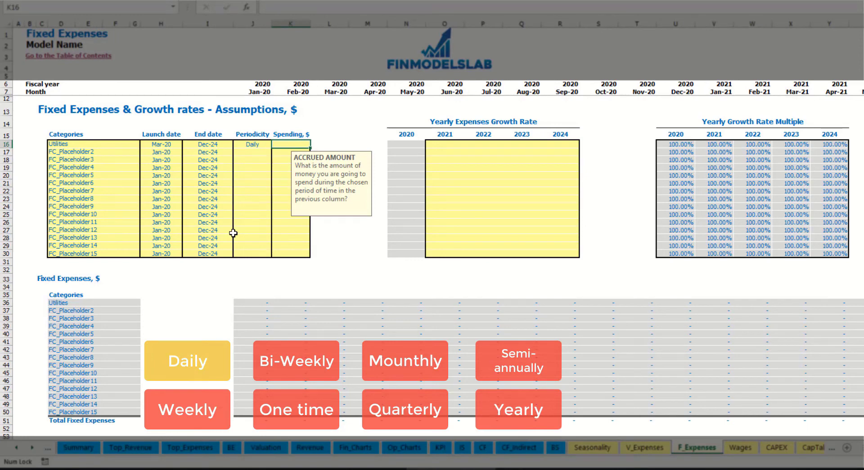
type("50")
key("Return")
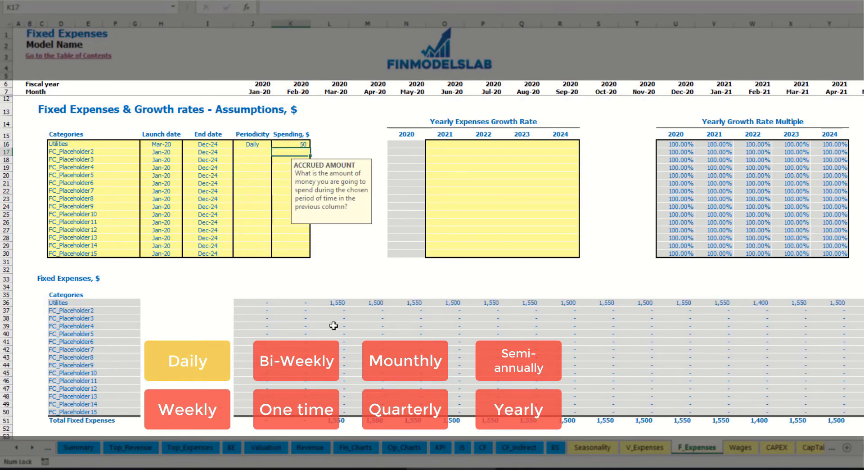
- Examine the calculated Utilities expenses for March to May 2020 against the month header
left_click(335, 304)
left_click(373, 304)
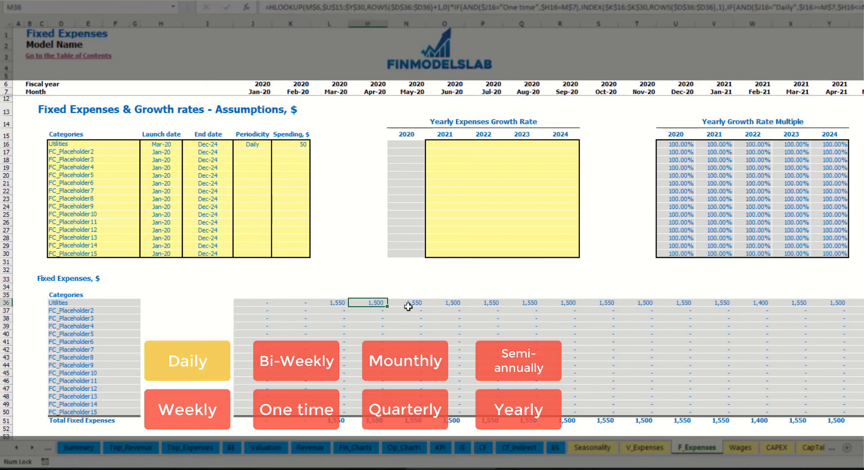
left_click(418, 305)
left_click(337, 296)
left_click(347, 304)
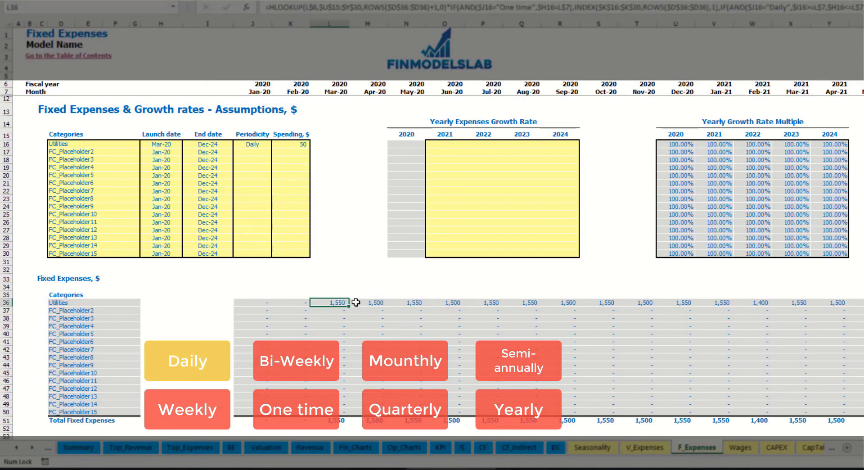
left_click(363, 302)
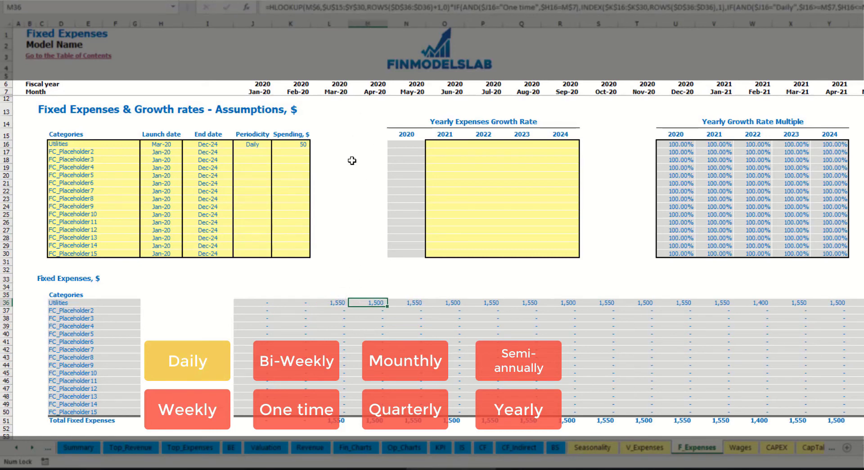
left_click(331, 90)
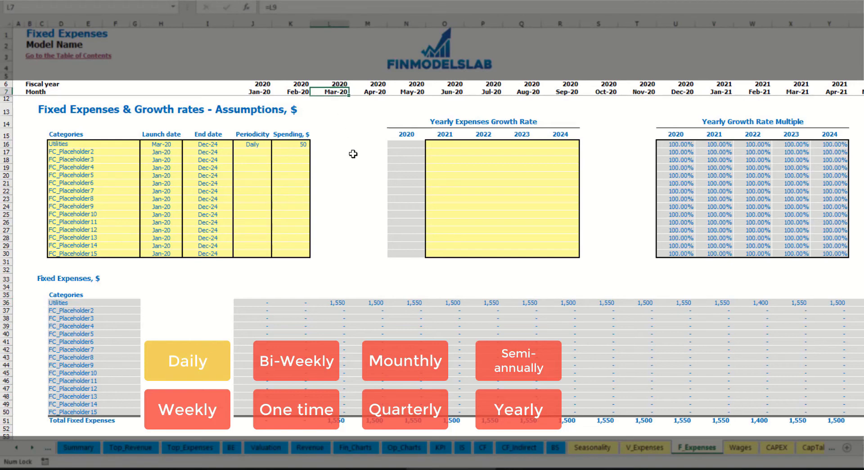
left_click(340, 304)
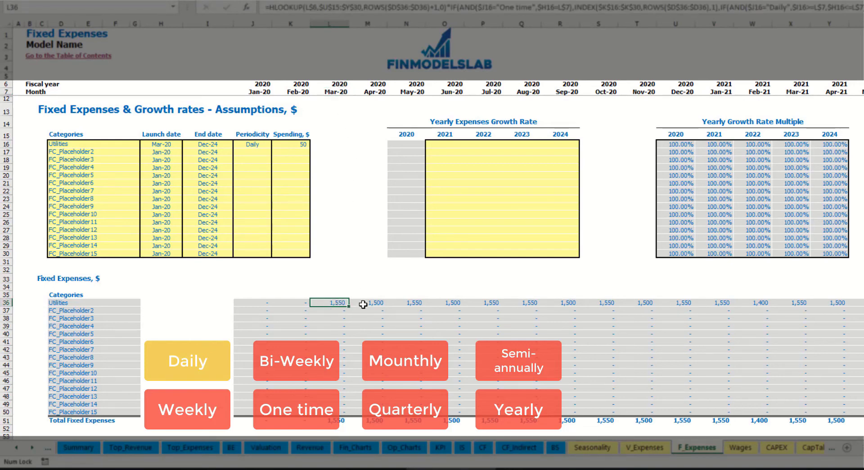
left_click(377, 304)
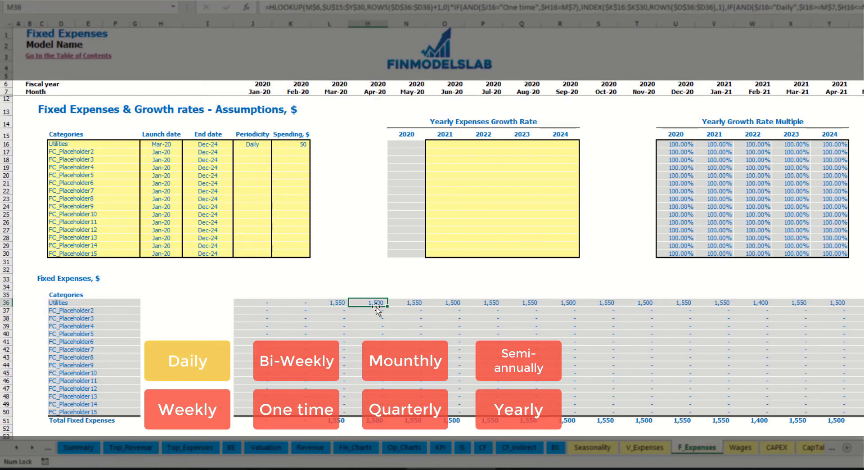
- Enter a 5% yearly expenses growth rate for Utilities in 2021 and copy it across 2022 to 2024
left_click(450, 145)
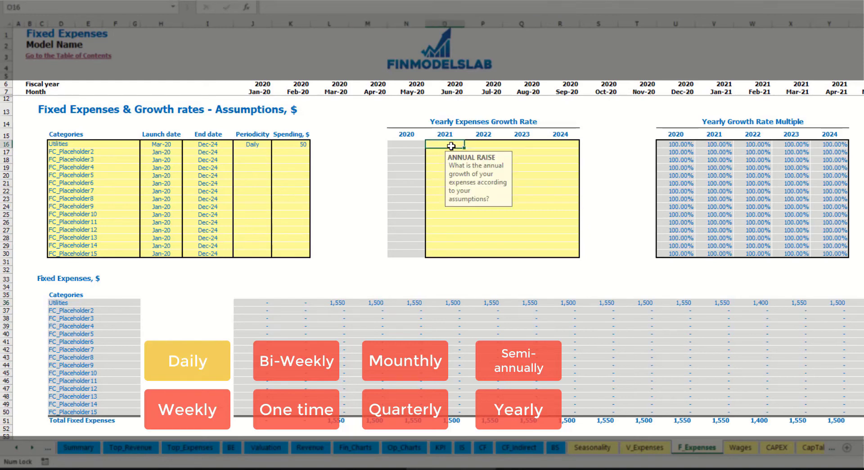
type("5%")
key("ctrl+Return")
key("ctrl+c")
key("Right")
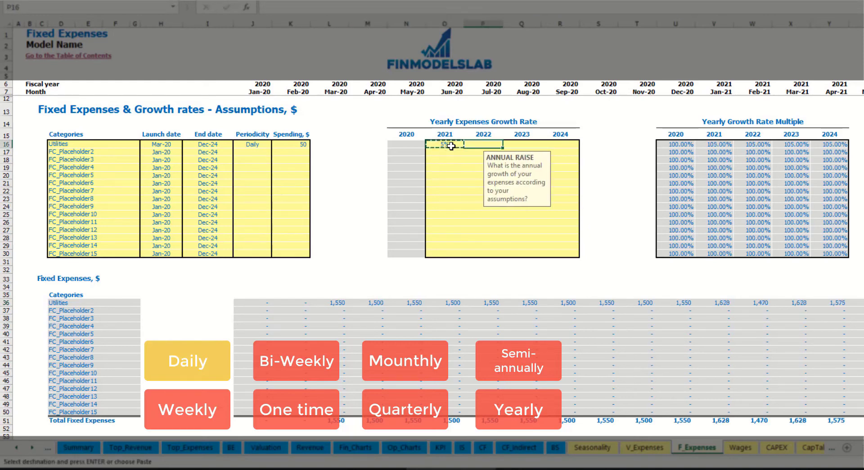
key("shift+Right")
key("shift+Right")
key("ctrl+v")
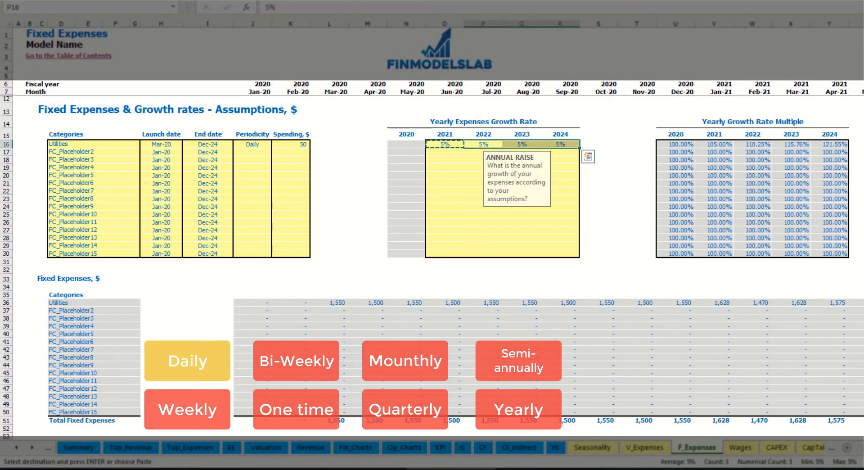
left_click_drag(448, 144, 560, 144)
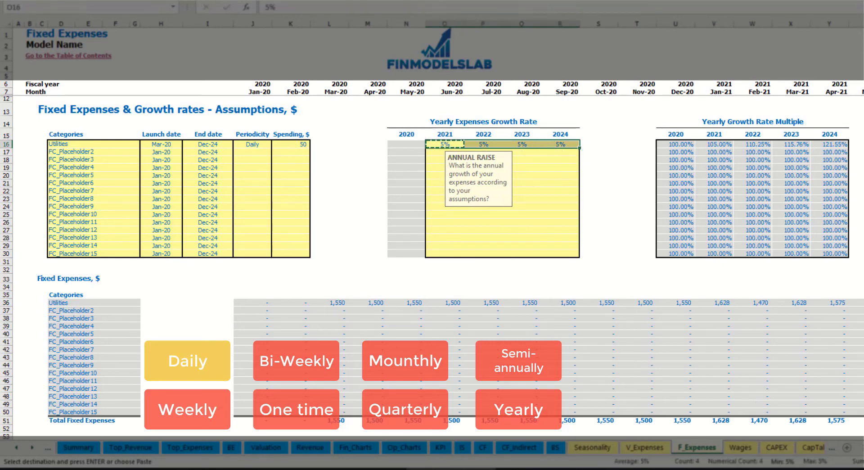
scroll(803, 435, "right", 10)
scroll(802, 435, "left", 10)
- Rename the second fixed expense category as Advertising
left_click(102, 151)
type("Advertising")
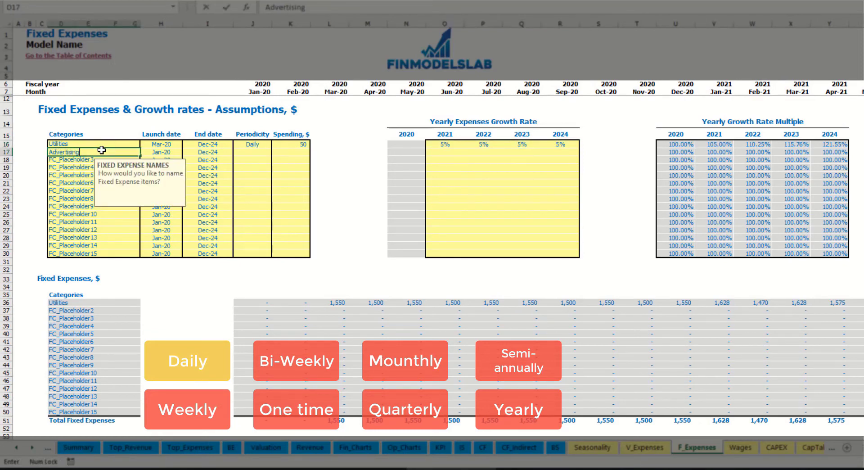
key("Return")
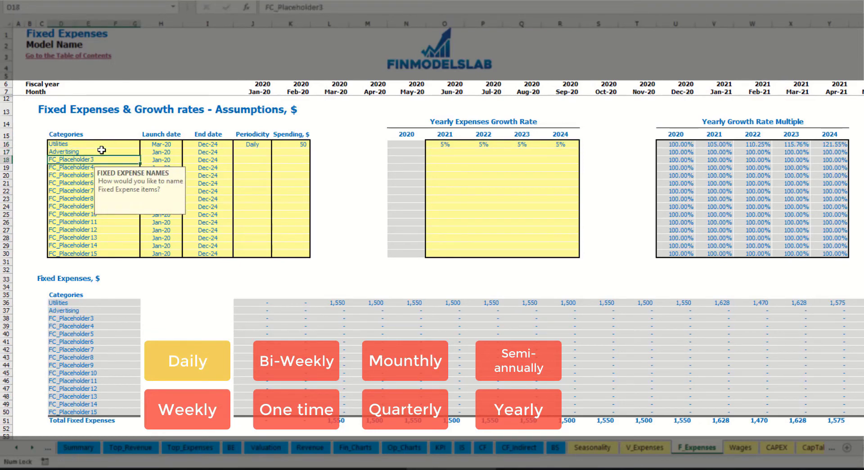
- Set the Advertising expense's launch date to Mar-20 and its end date to Aug-24
left_click(161, 153)
left_click(186, 152)
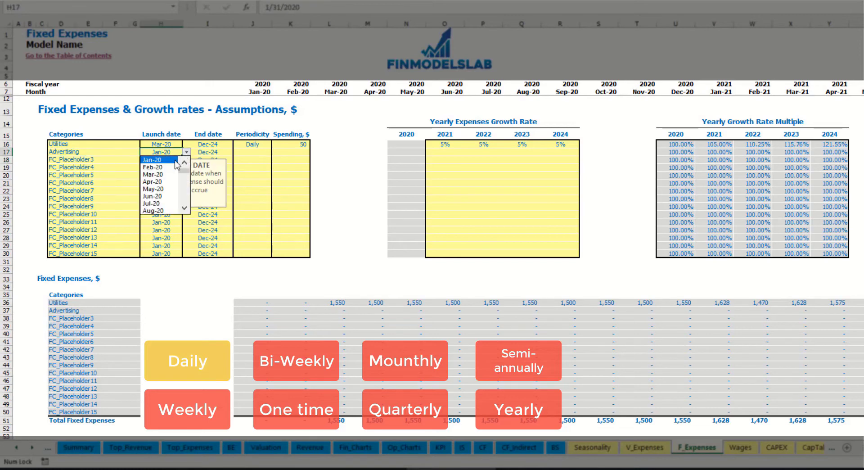
left_click(159, 171)
left_click(215, 153)
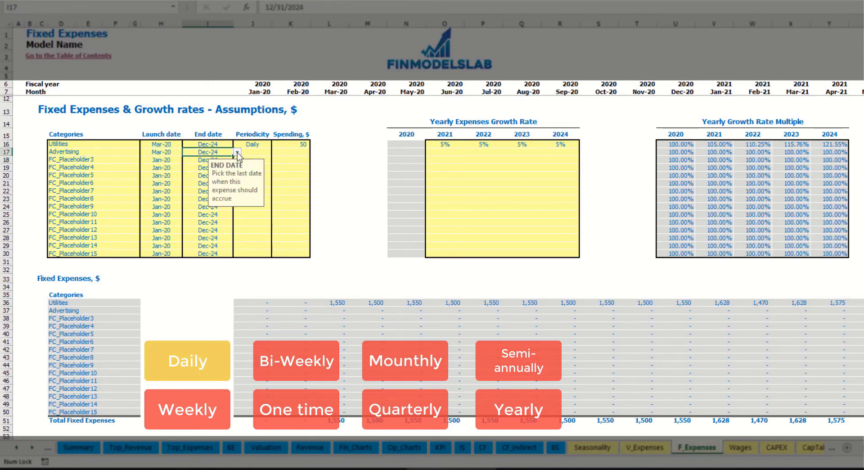
left_click(236, 152)
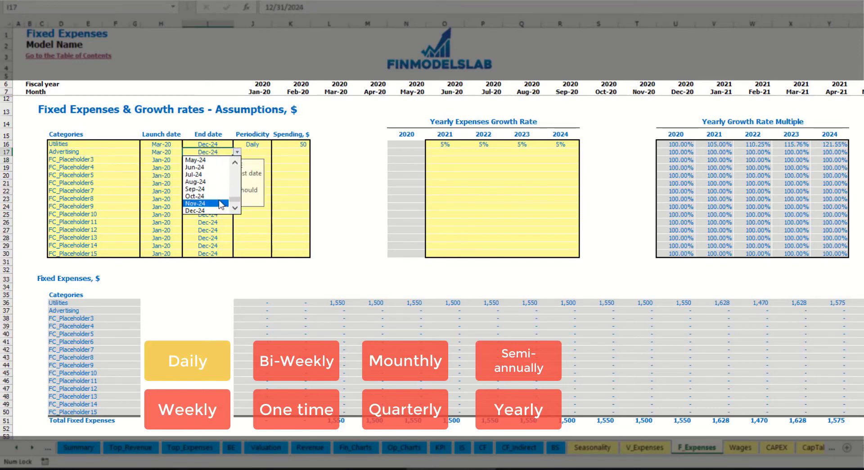
left_click(211, 182)
- Set the Advertising expense's periodicity to Weekly and its spending to 100
left_click(252, 152)
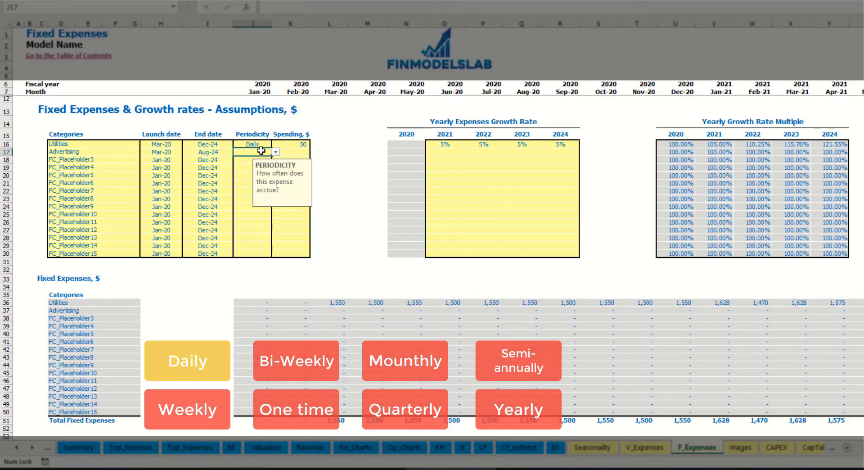
left_click(276, 152)
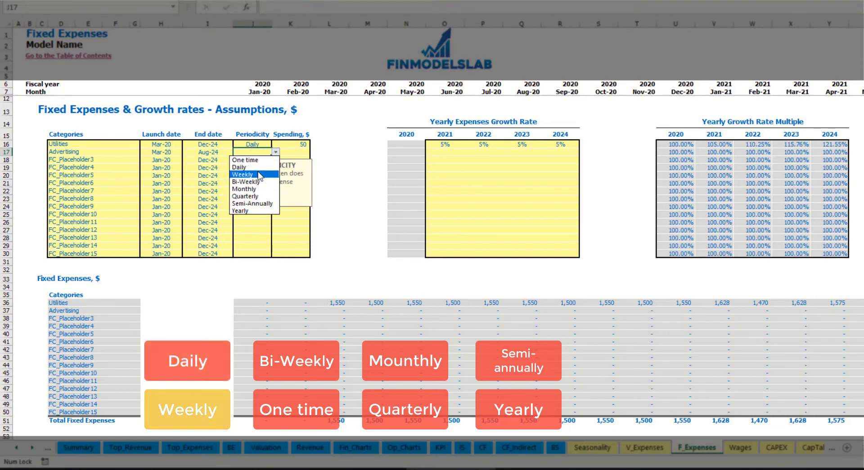
left_click(255, 174)
left_click(288, 155)
type("100")
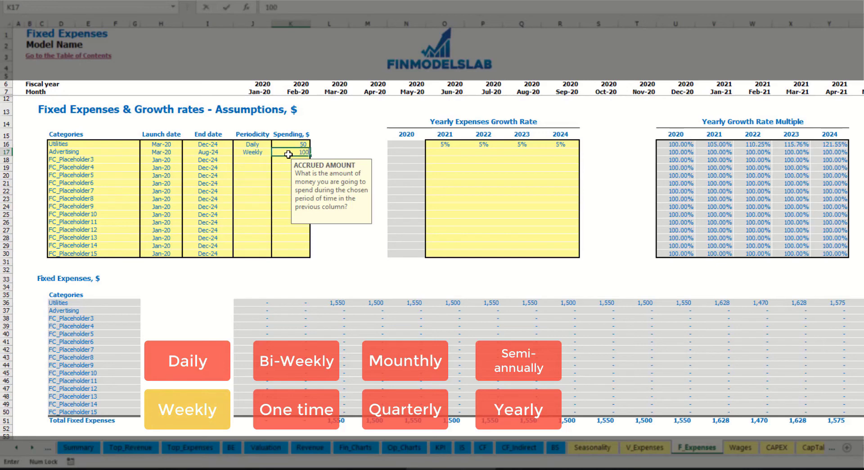
key("Return")
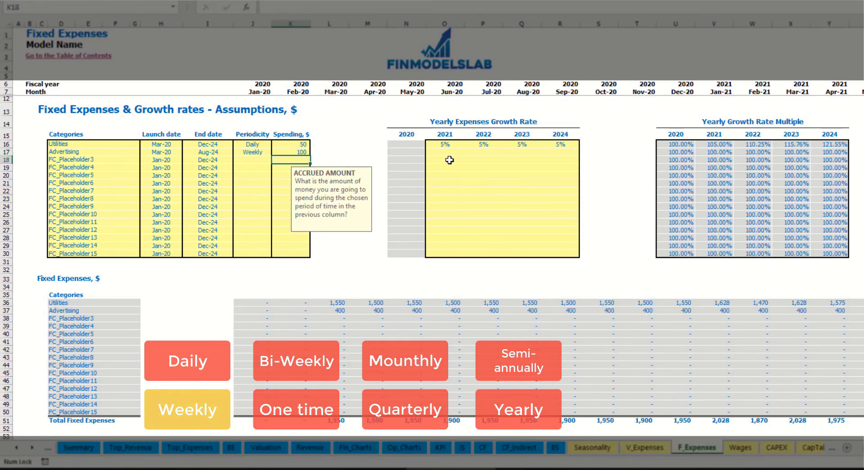
- Check the calculated Advertising expenses from March 2020 through August 2024
left_click(343, 311)
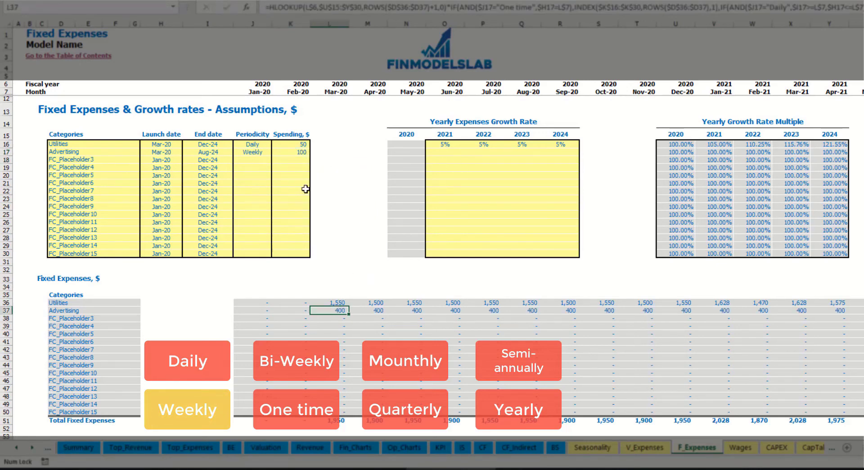
scroll(839, 452, "right", 2)
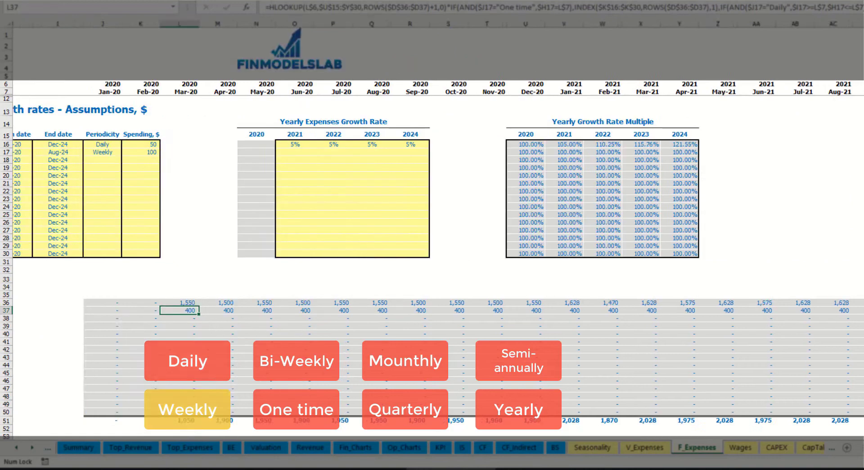
scroll(432, 252, "right", 10)
left_click(862, 24)
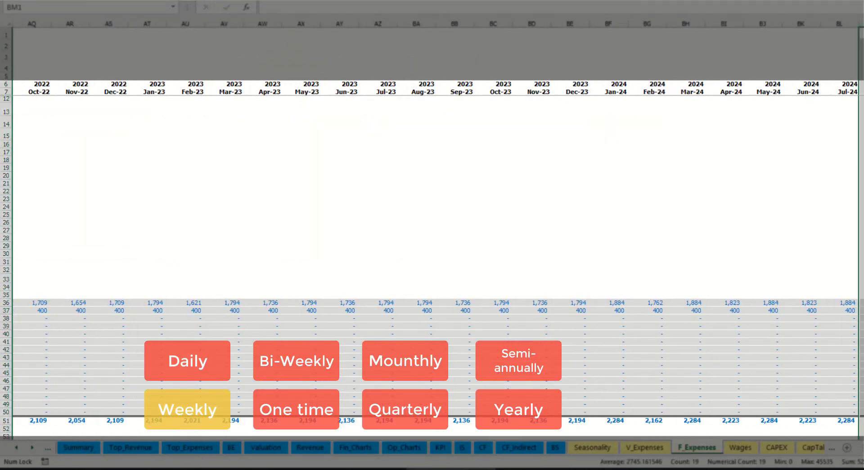
left_click(861, 310)
scroll(432, 252, "left", 15)
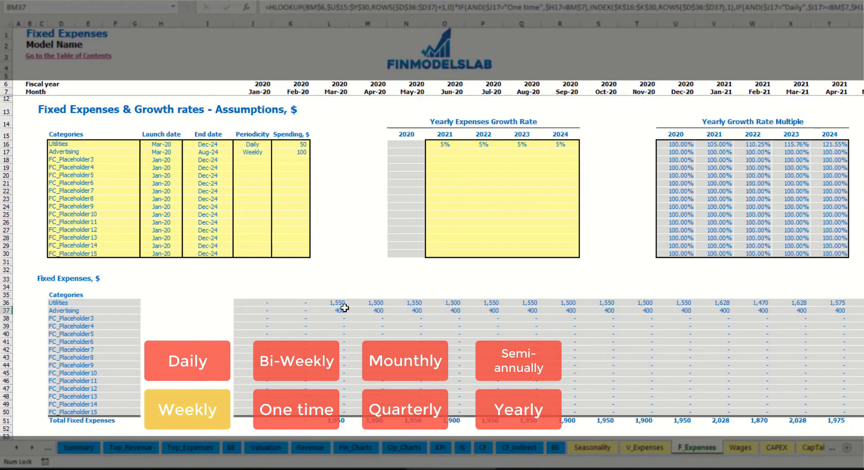
- Change the Advertising expense's periodicity to Bi-Weekly and its spending to 500
left_click(257, 152)
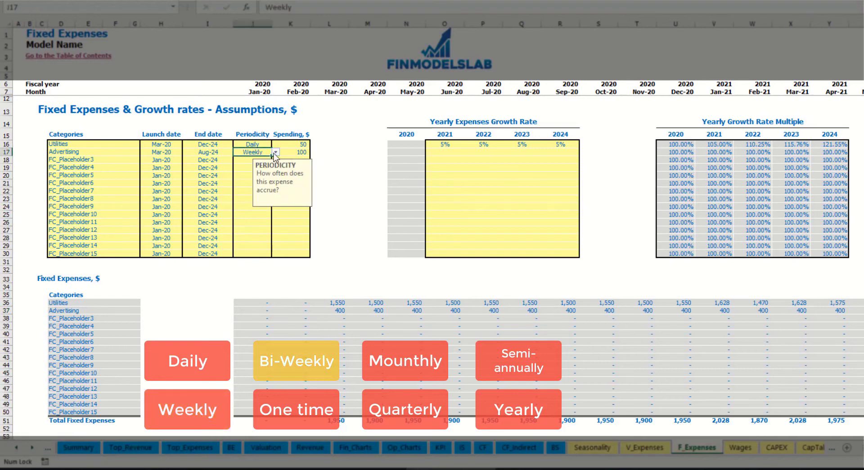
left_click(275, 152)
left_click(262, 182)
left_click(290, 153)
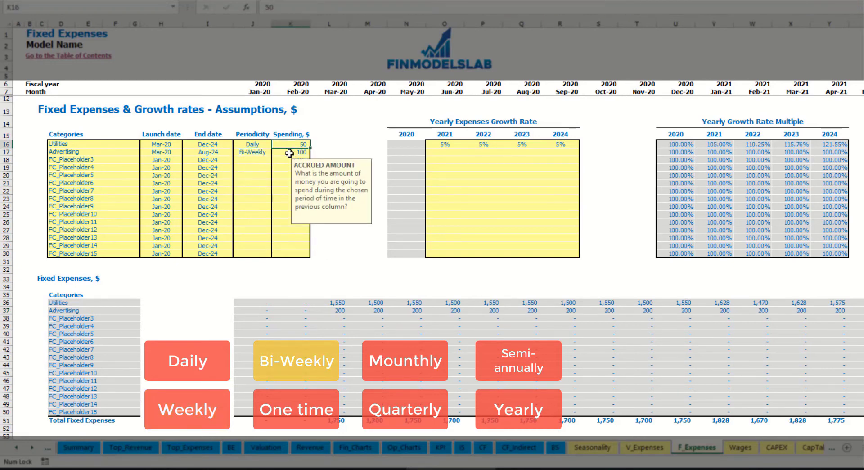
type("50")
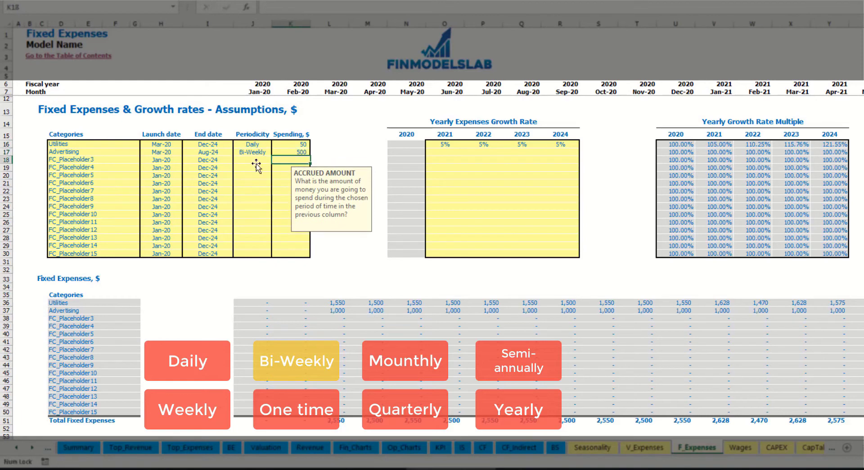
- Change the Advertising expense's launch date to Jul-20
left_click(169, 145)
left_click(169, 153)
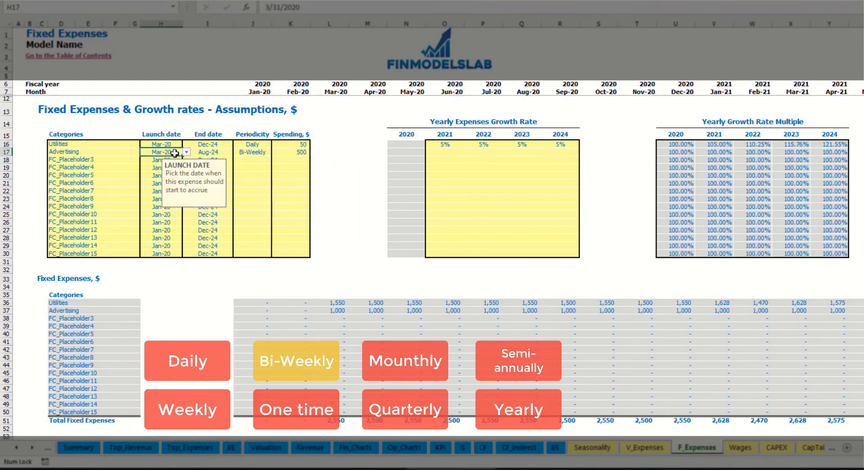
left_click(187, 152)
left_click(186, 152)
left_click(187, 152)
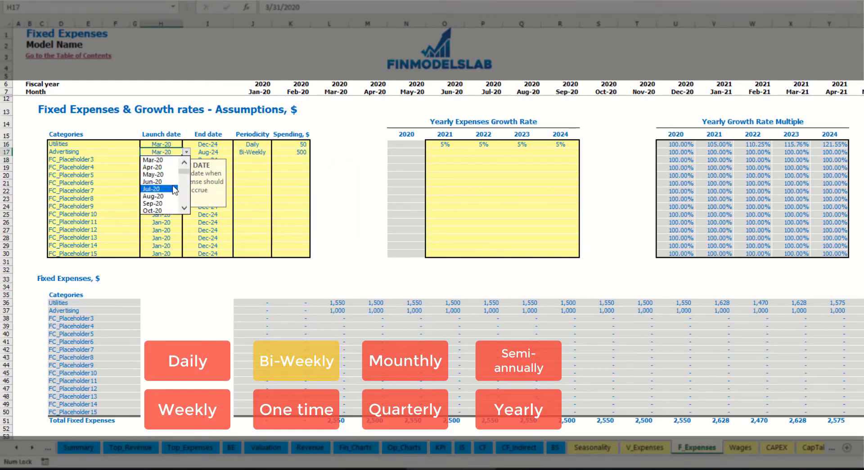
left_click(175, 189)
- Go through the calculated Advertising expenses month by month, starting from July 2020
left_click(494, 311)
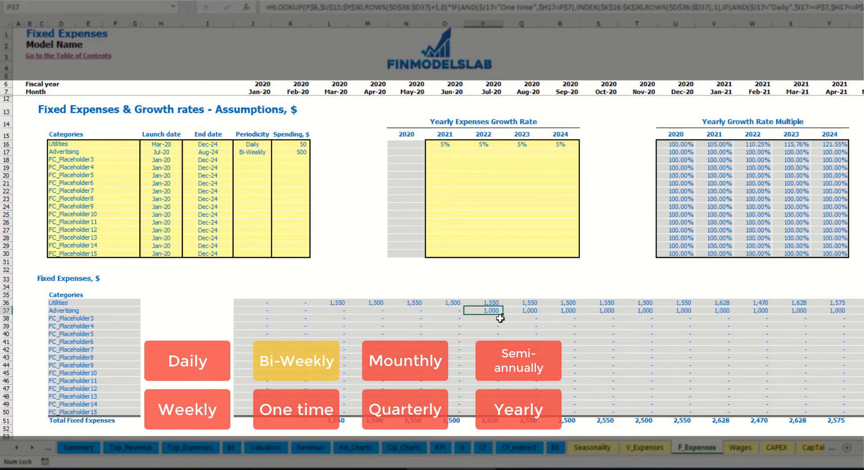
key("Right")
key("Right")
key("Right")
key("Right")
key("Right")
key("Right")
key("Right")
key("Right")
key("Right")
key("Right")
key("Right")
key("Right")
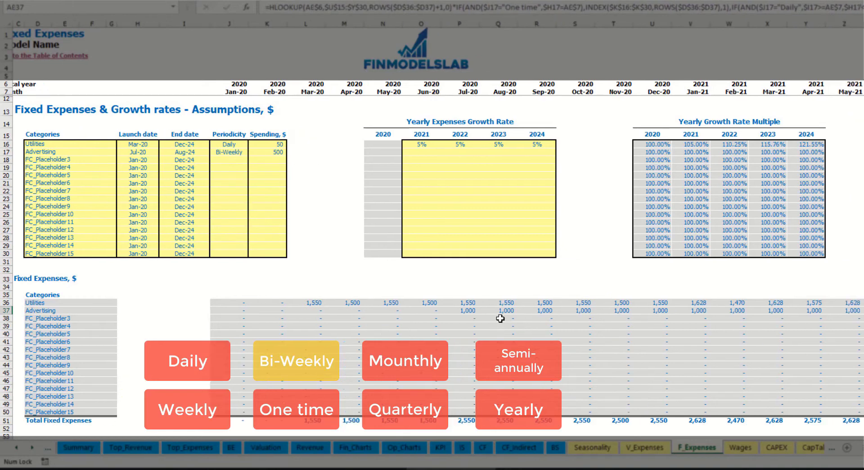
- Set the Advertising expense's yearly growth rate to 3% for each year from 2021 to 2024
key("ctrl+Left")
key("ctrl+Left")
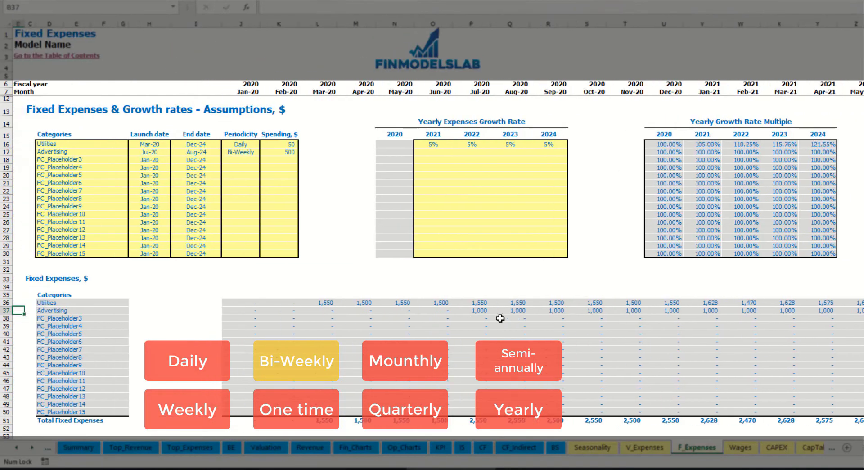
left_click(473, 312)
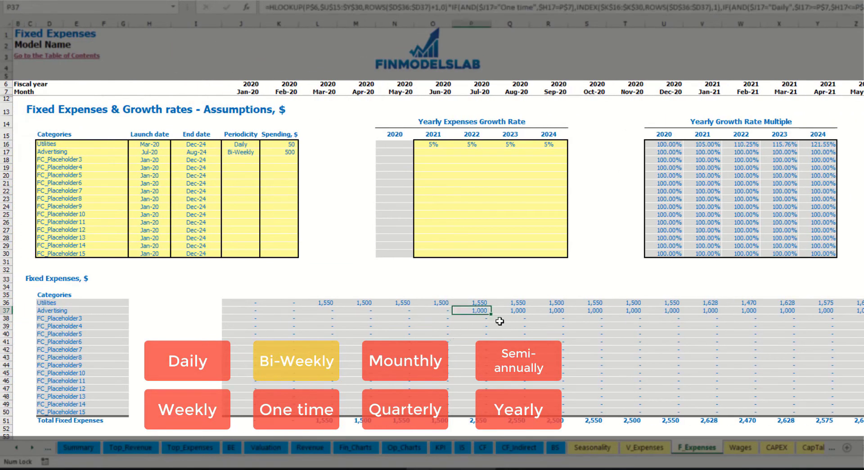
left_click(432, 154)
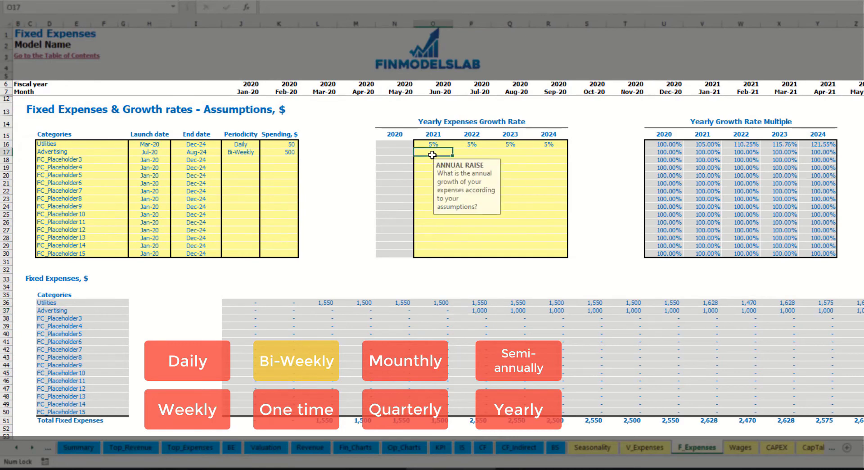
type("3%")
key("ctrl+Return")
key("ctrl+c")
key("Right")
key("shift+Right")
key("shift+Right")
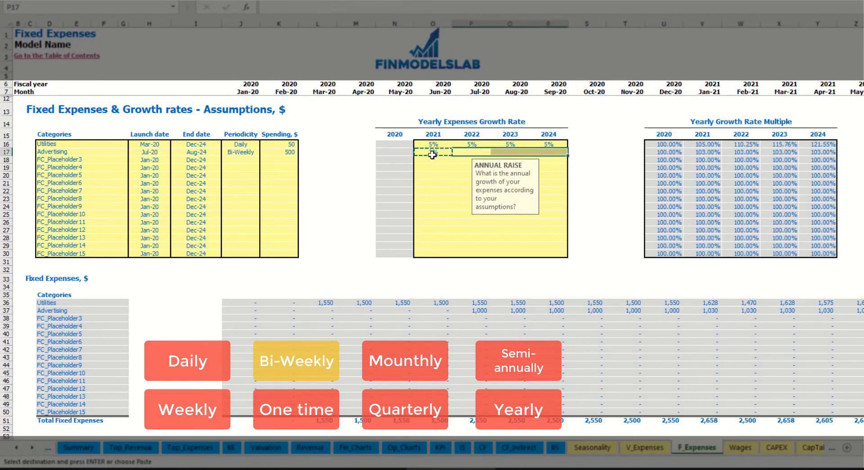
key("ctrl+v")
- Check the calculated Advertising expenses from January 2021 through 2024 and the expense's end date
key("ctrl+g")
type("AA38")
key("Return")
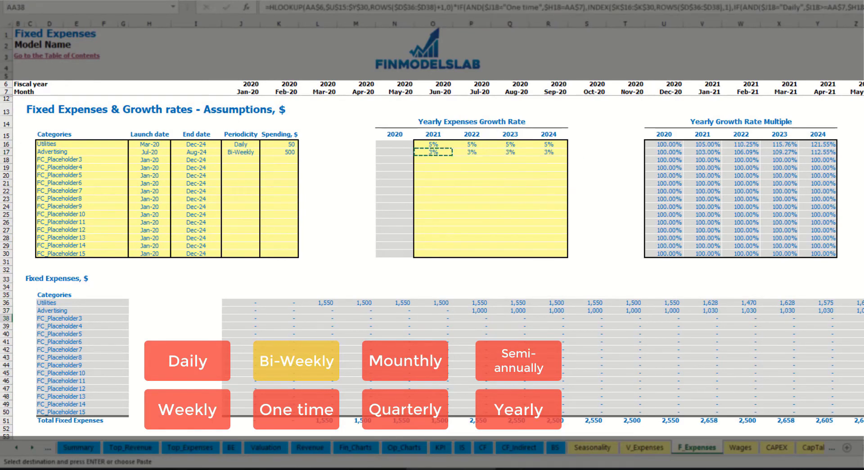
left_click(702, 310)
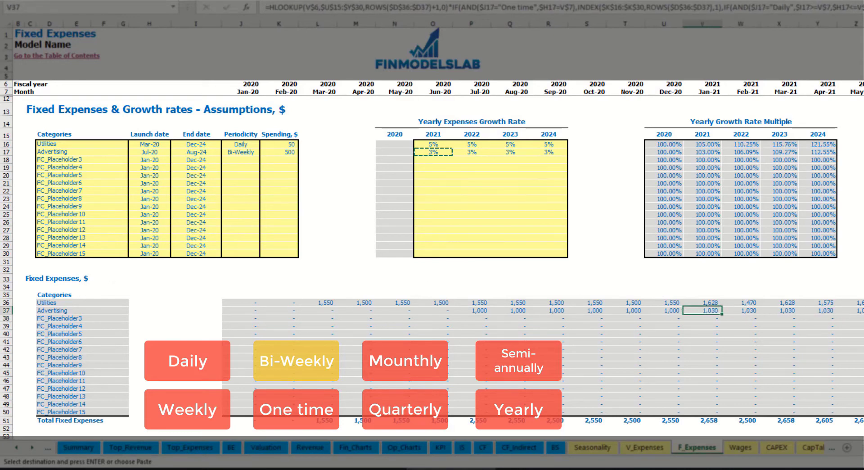
scroll(432, 225, "right", 12)
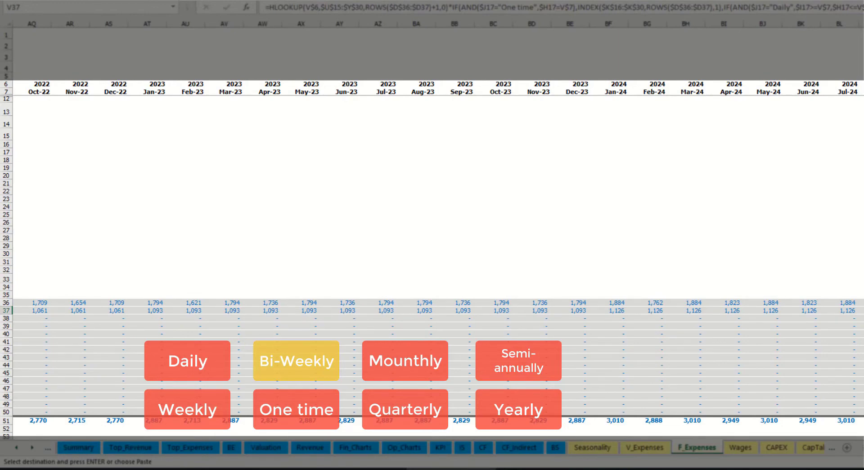
left_click(861, 24)
scroll(184, 203, "left", 12)
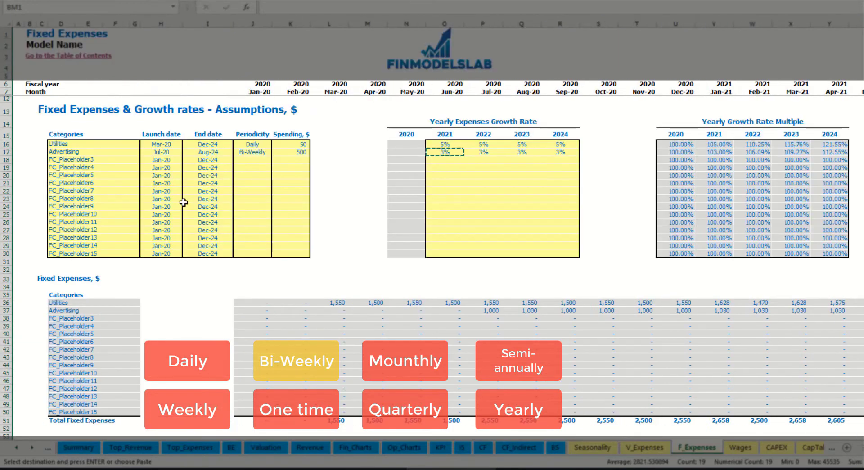
left_click(209, 152)
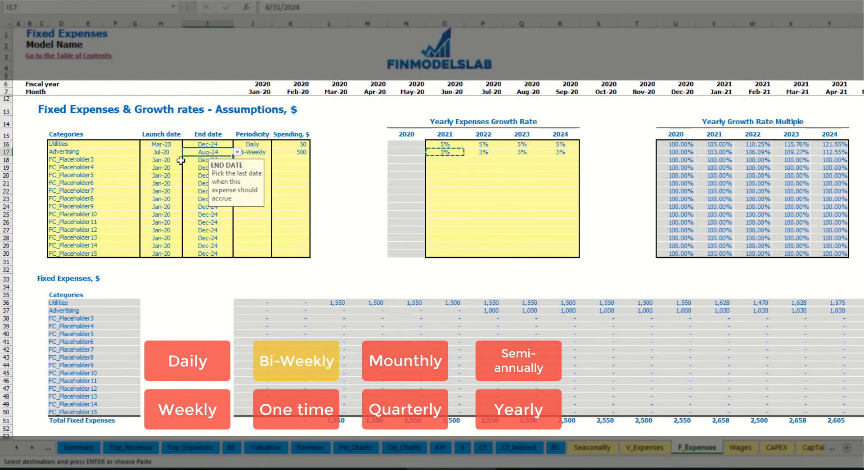
- Rename the FC_Placeholder3 category as Office Setup and set its periodicity to One time
left_click(76, 158)
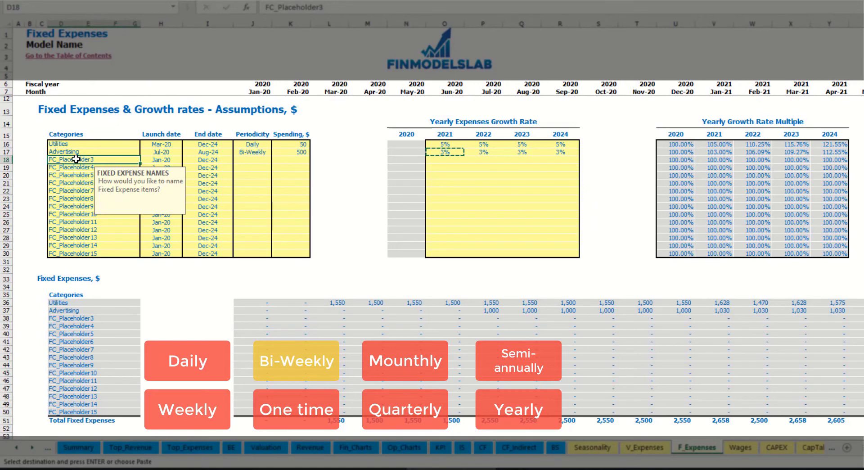
type("Setup")
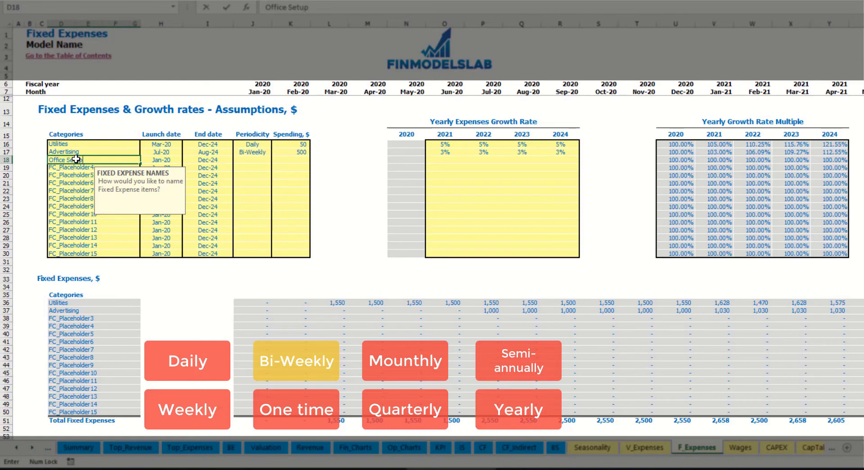
key("Return")
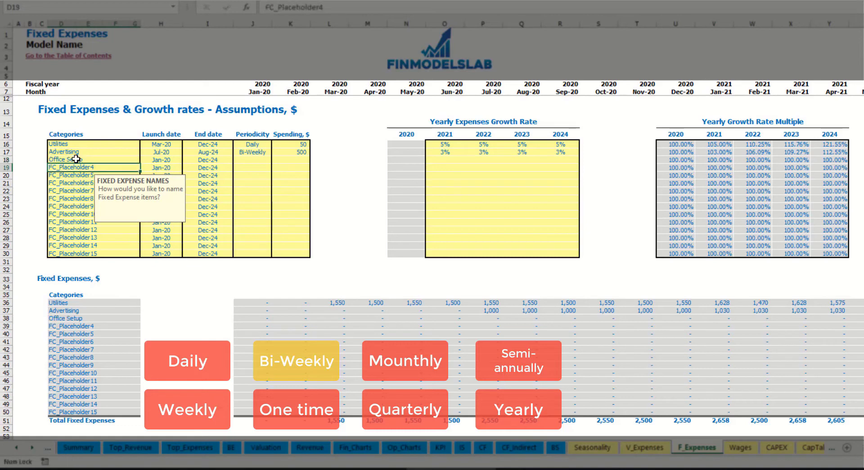
left_click(250, 163)
left_click(276, 160)
left_click(264, 169)
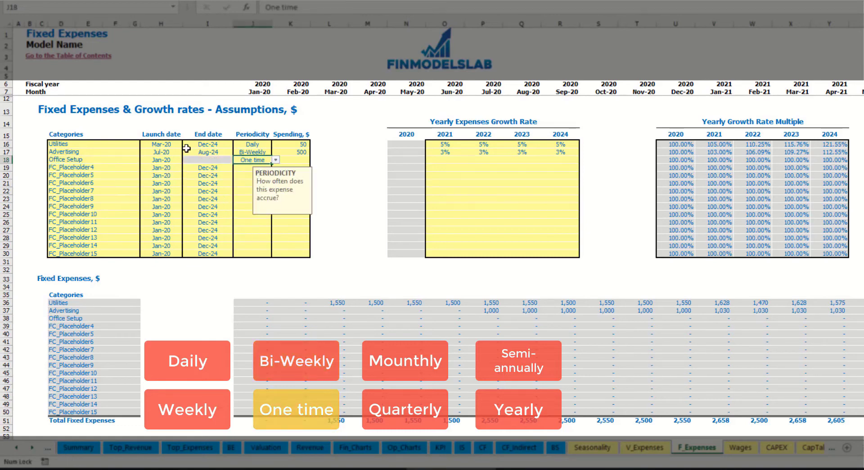
- Set the Office Setup launch date to Feb-20 and its spending to 5000, and check the calculated February 2020 expense
left_click(160, 160)
left_click(186, 159)
left_click(172, 176)
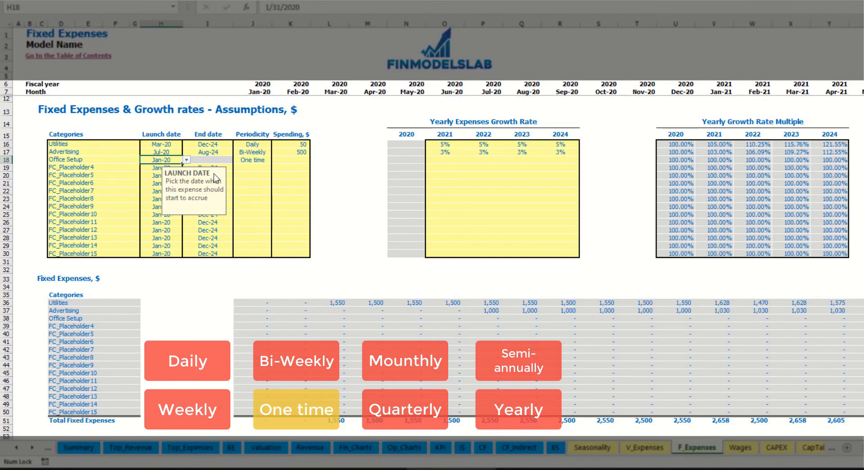
left_click(283, 160)
type("5000")
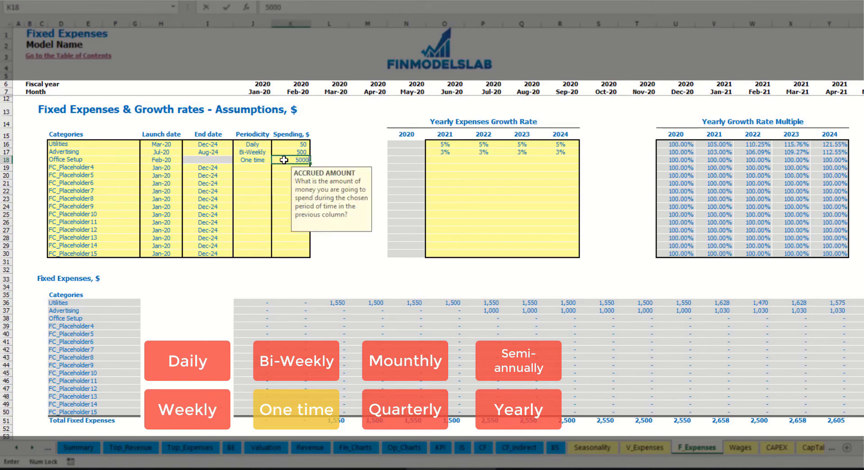
key("Return")
left_click_drag(445, 160, 560, 161)
left_click(304, 318)
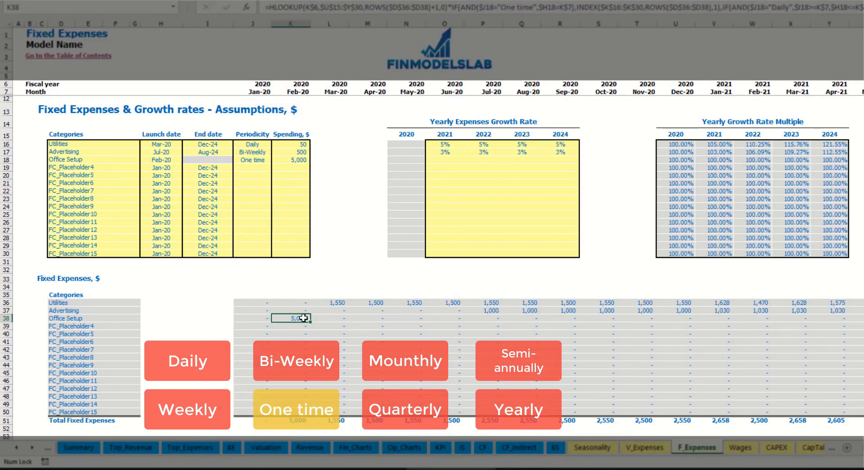
- Rename the FC_Placeholder4 category as Insurance
left_click(119, 170)
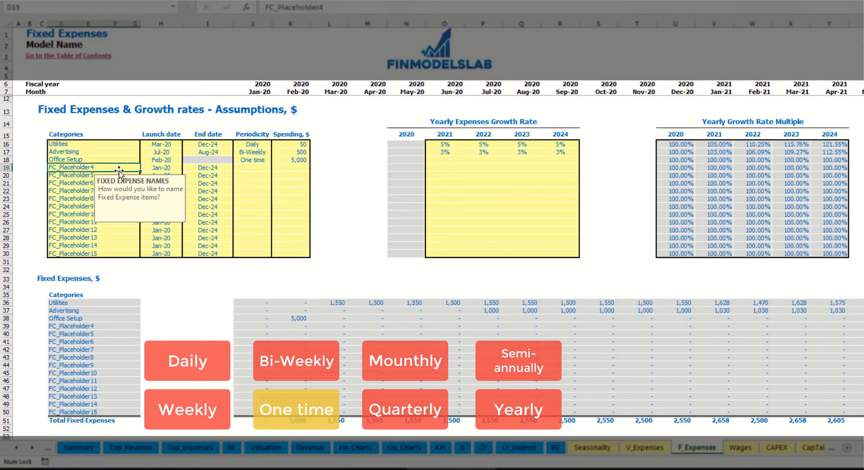
type("Insur")
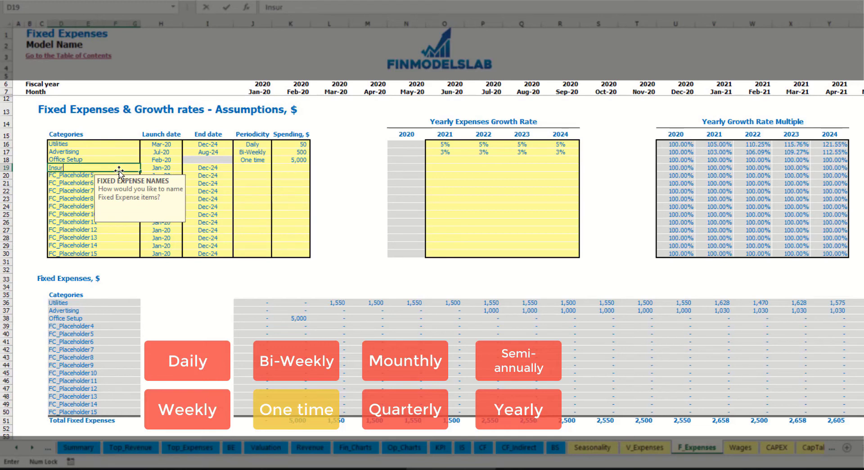
type("ance")
key("Return")
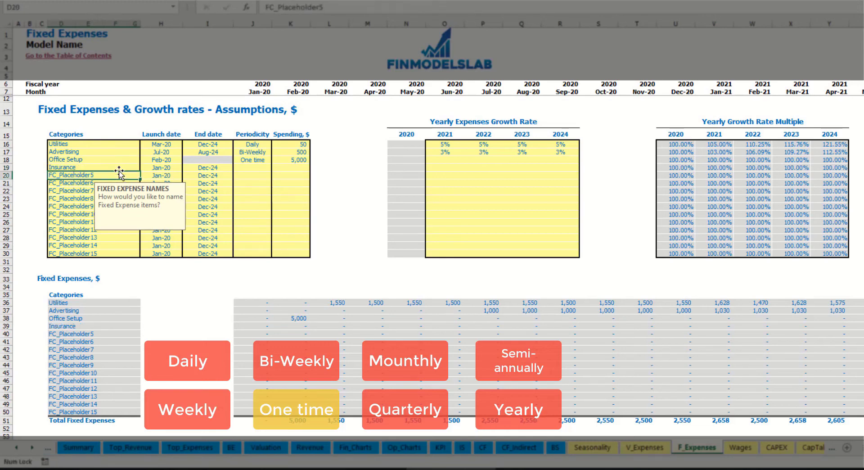
- Review the Insurance launch and end dates, and set its periodicity to Monthly with a spending of 1000
left_click(177, 167)
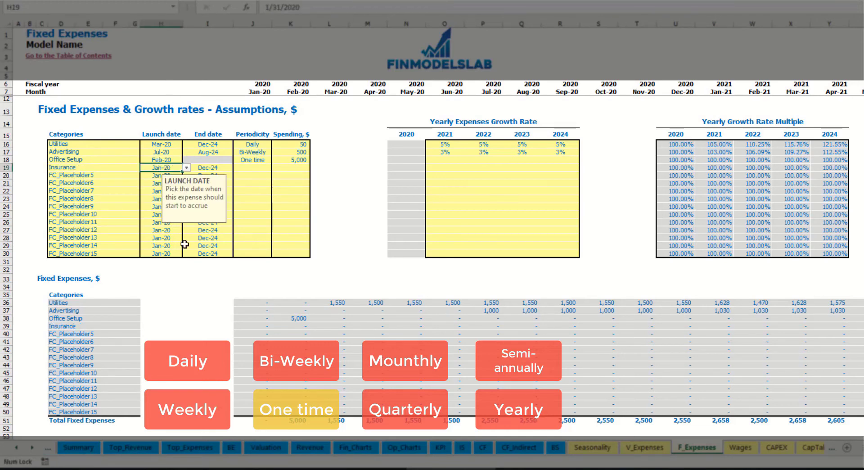
left_click(218, 168)
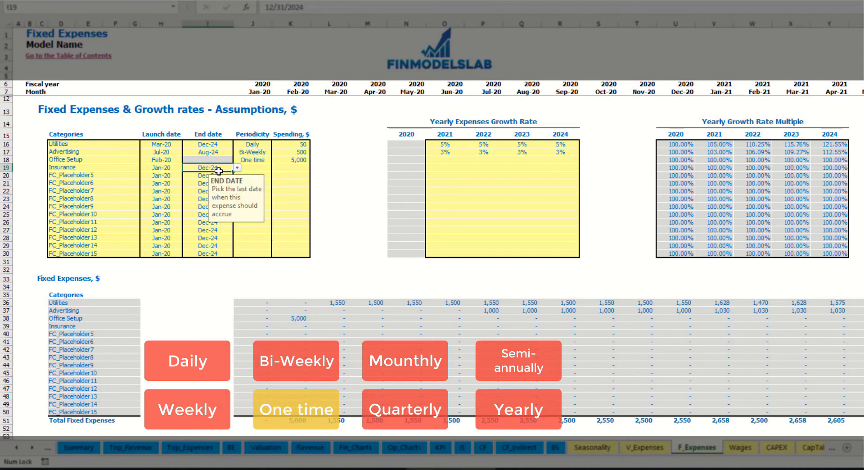
left_click(260, 167)
left_click(275, 167)
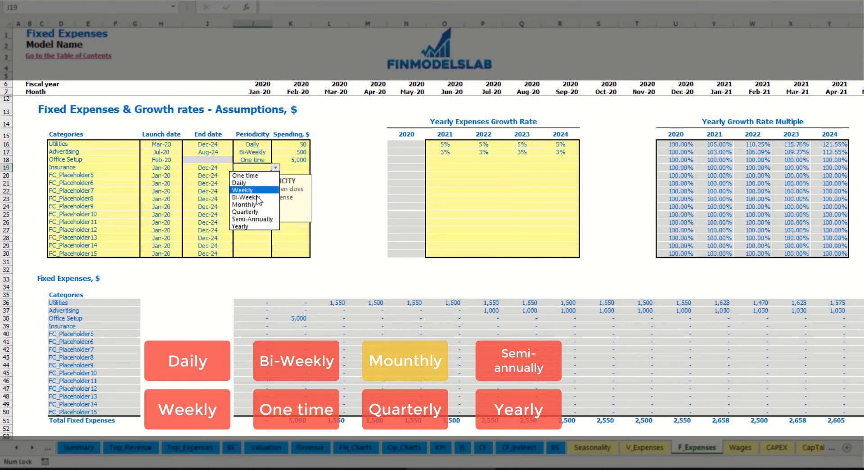
left_click(246, 205)
left_click(296, 168)
type("1,0")
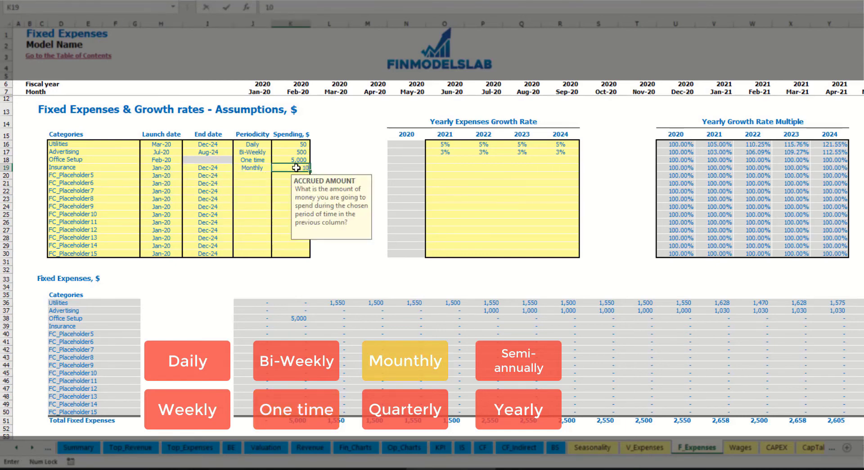
type("00")
- Enter Insurance yearly growth rates of 5% for 2021, 3% for 2022, 2% for 2023 and 1% for 2024
left_click(446, 173)
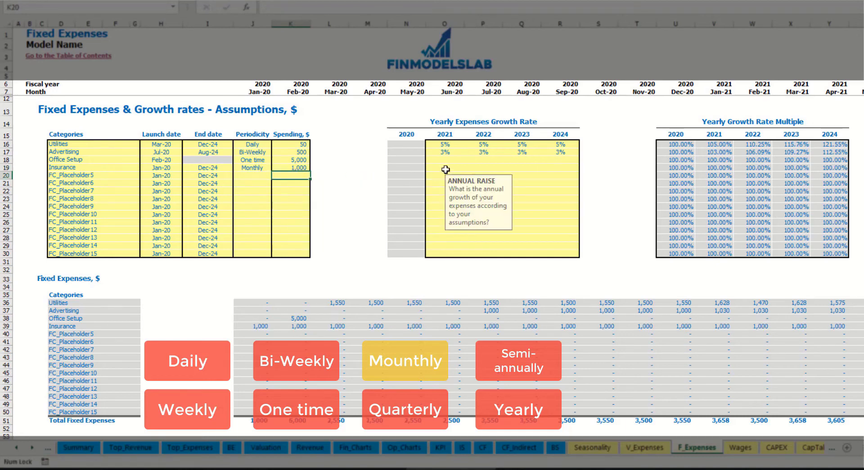
left_click(446, 167)
type("5")
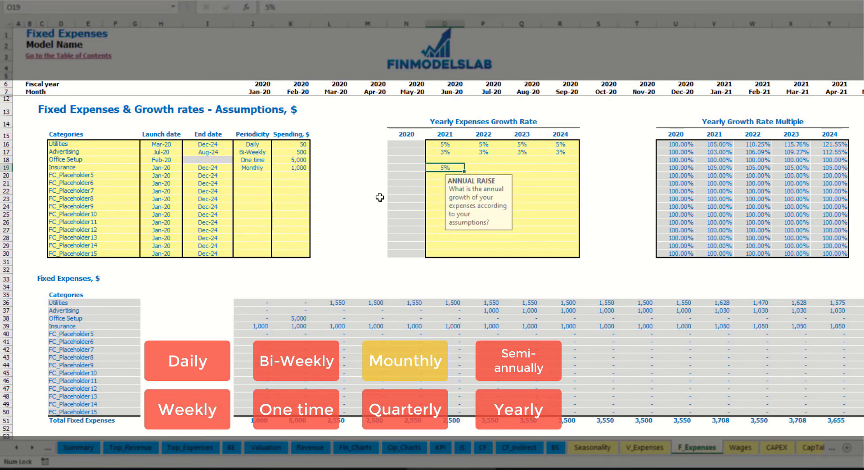
key("Tab")
type("3")
key("Tab")
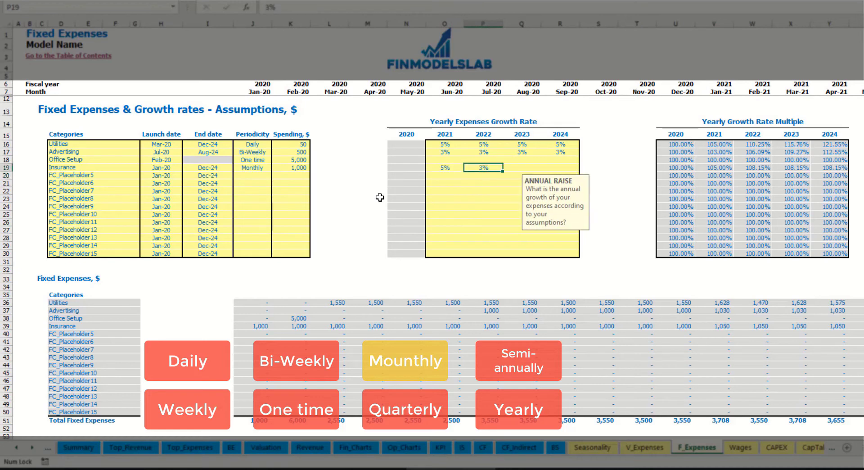
type("2")
key("Return")
key("Up")
key("Right")
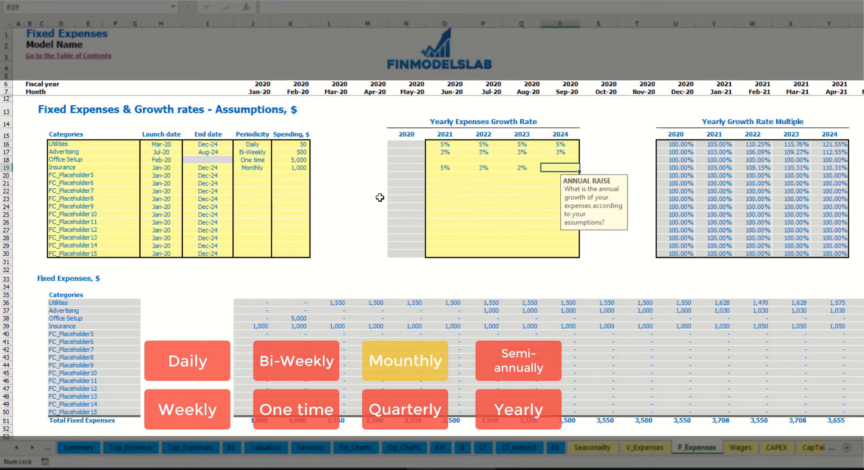
type("1")
key("Return")
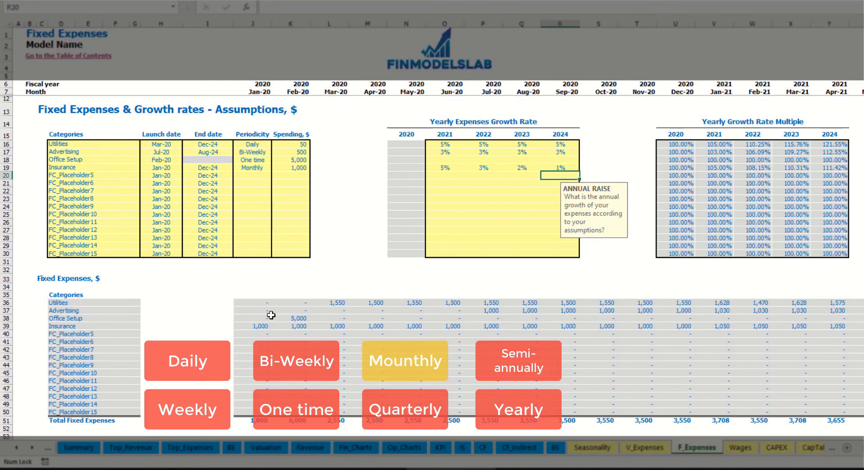
- Check the calculated monthly Insurance expenses across 2020 and 2021
left_click_drag(260, 326, 702, 325)
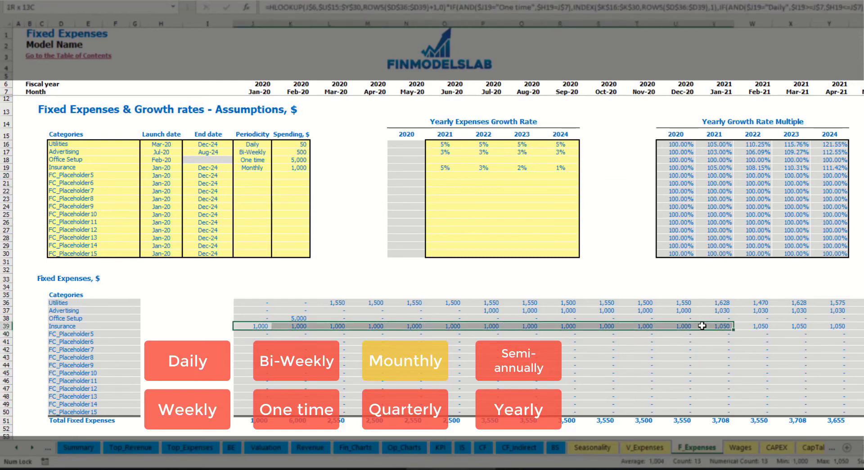
left_click(702, 326)
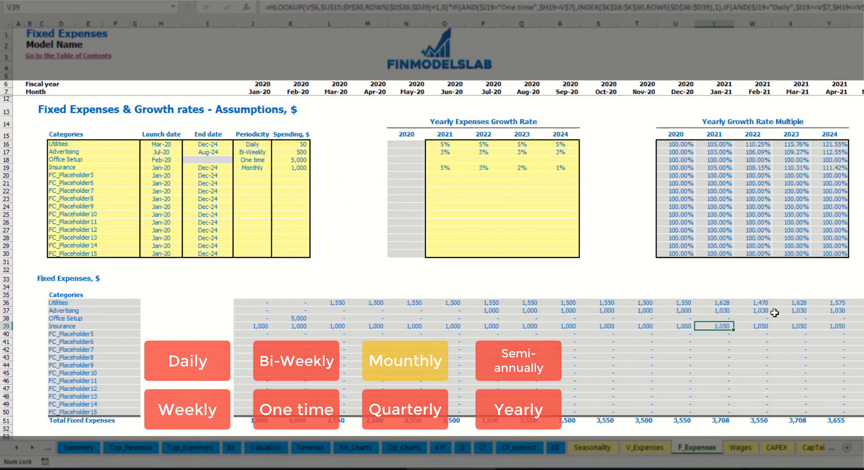
scroll(438, 222, "right", 5)
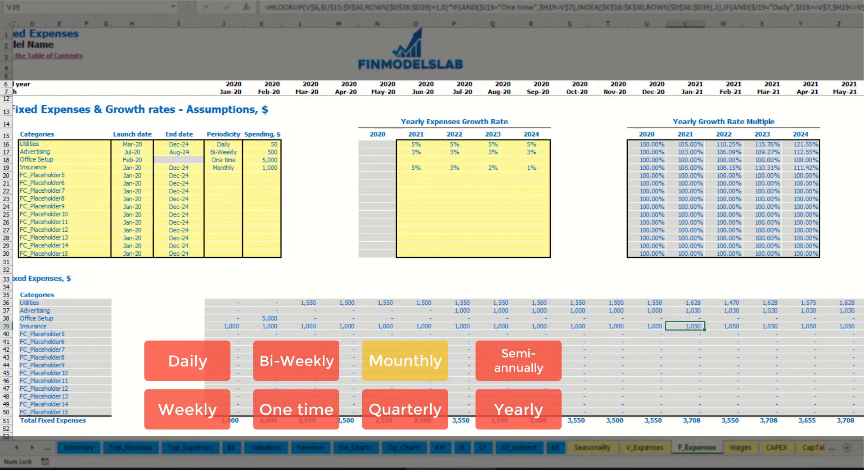
scroll(438, 222, "left", 1)
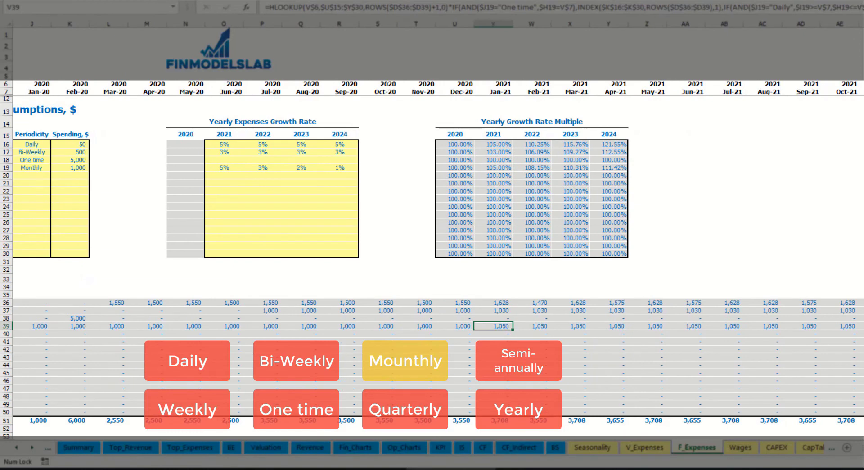
left_click(862, 23)
left_click(860, 326)
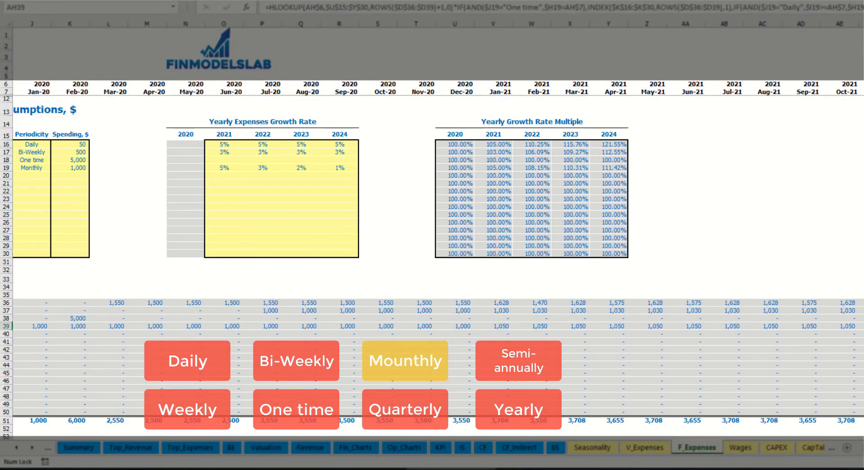
scroll(432, 225, "left", 5)
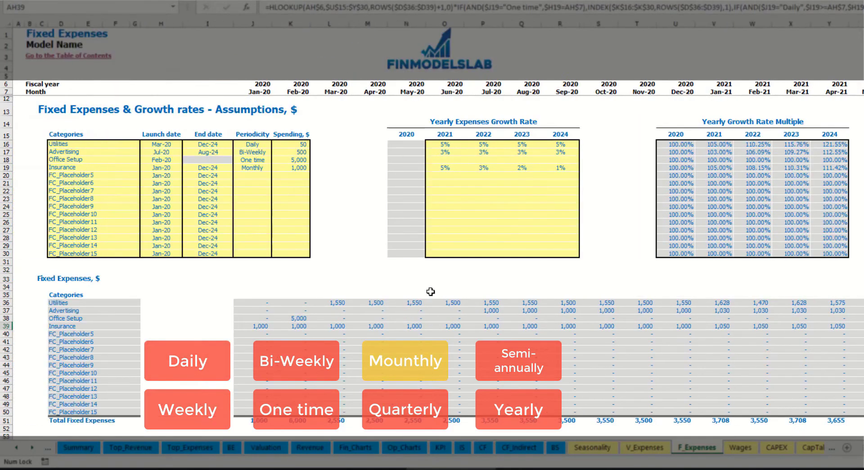
- Set the Insurance periodicity to Quarterly and check its calculated expenses across the 2020 months
left_click(261, 168)
left_click(276, 168)
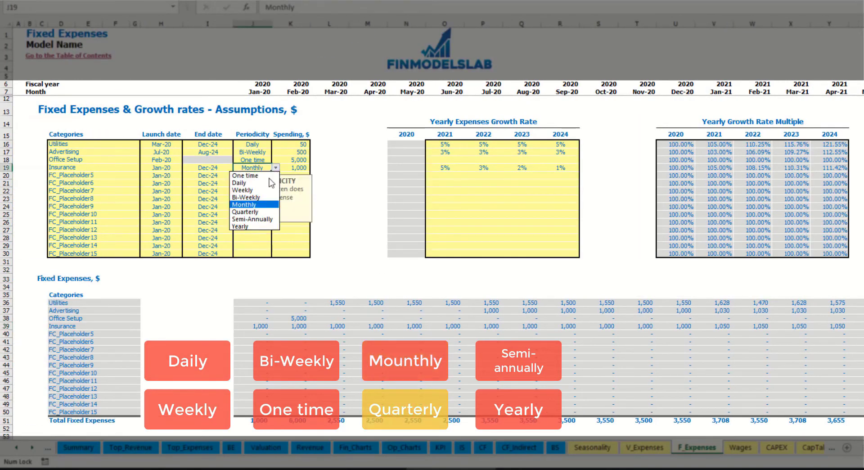
left_click(274, 214)
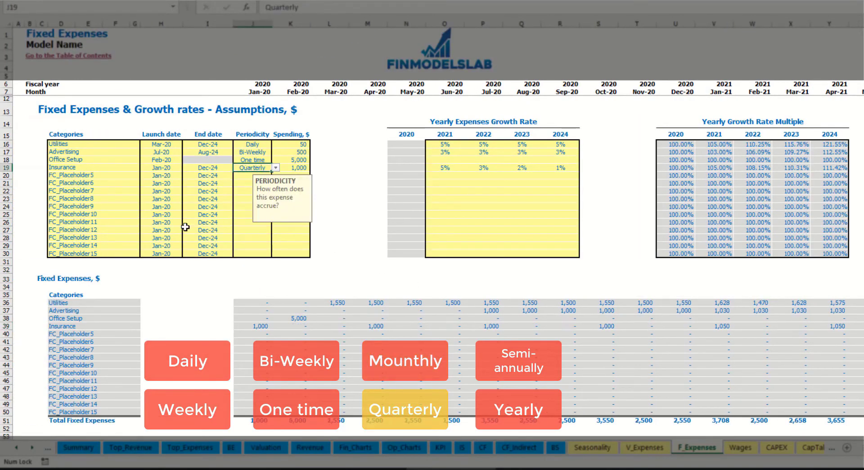
left_click(251, 326)
left_click(373, 325)
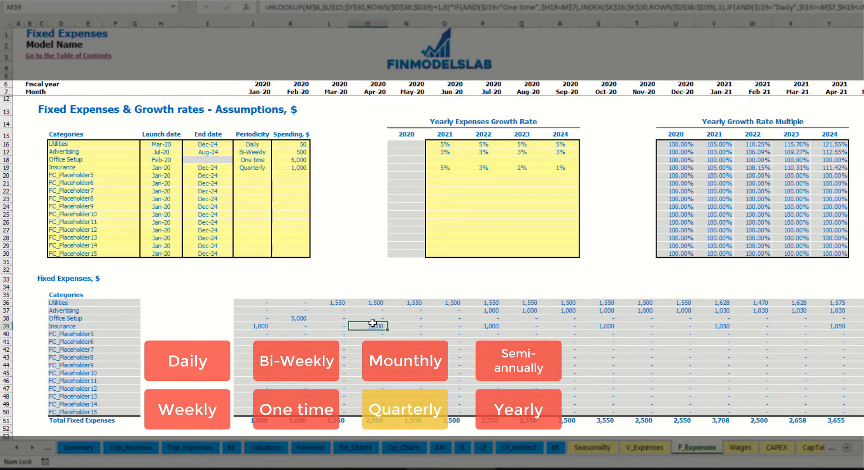
left_click(480, 326)
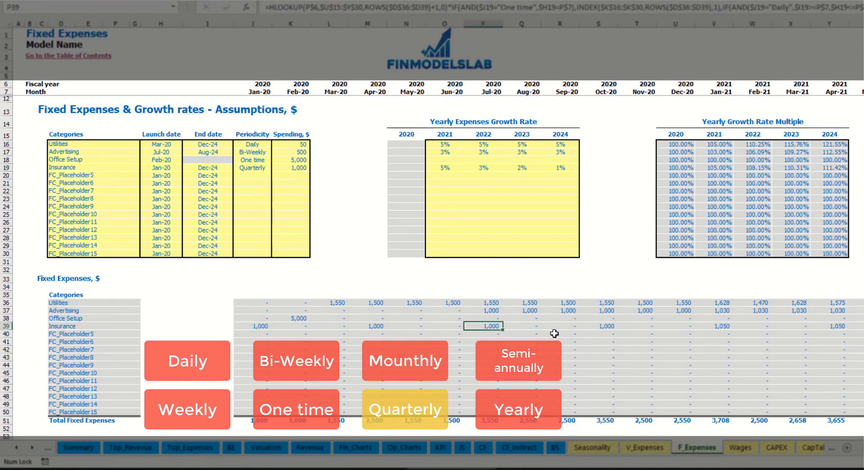
- Set the Insurance launch date to Feb-20 and check which months its quarterly expense falls in
left_click(175, 166)
left_click(186, 167)
left_click(163, 182)
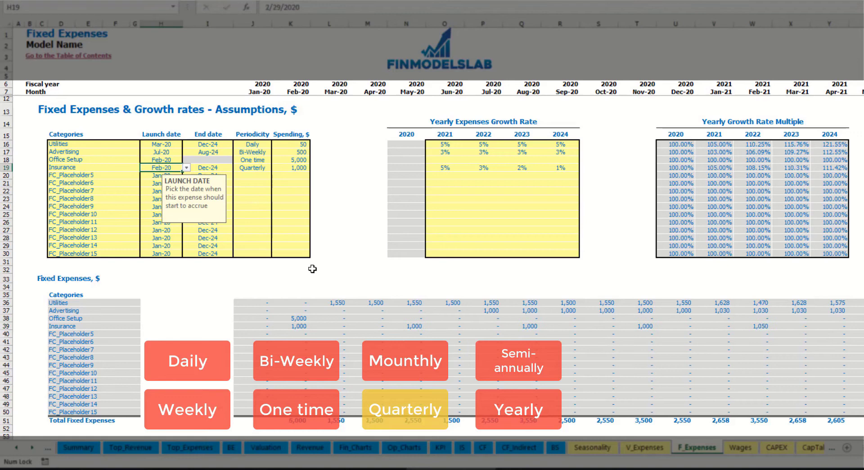
left_click(302, 324)
left_click(420, 325)
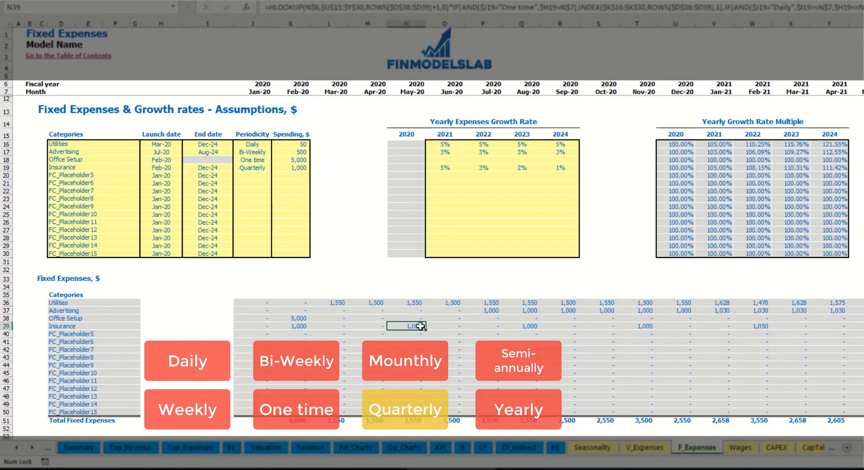
left_click(531, 325)
left_click(290, 329)
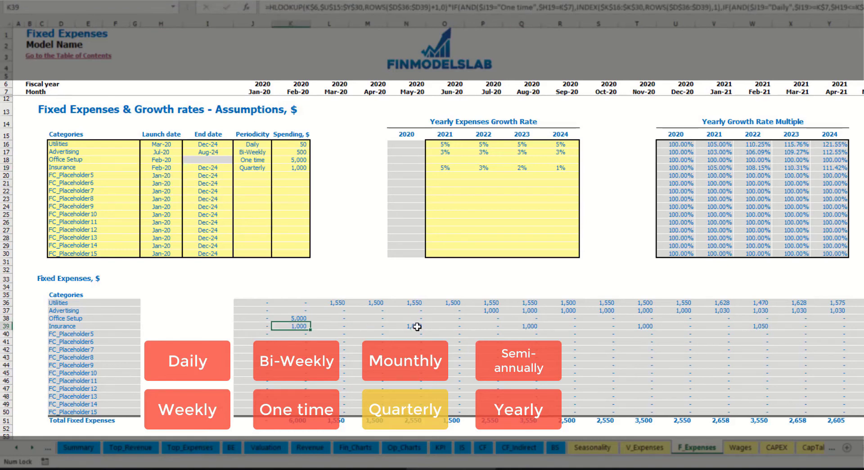
left_click(415, 326)
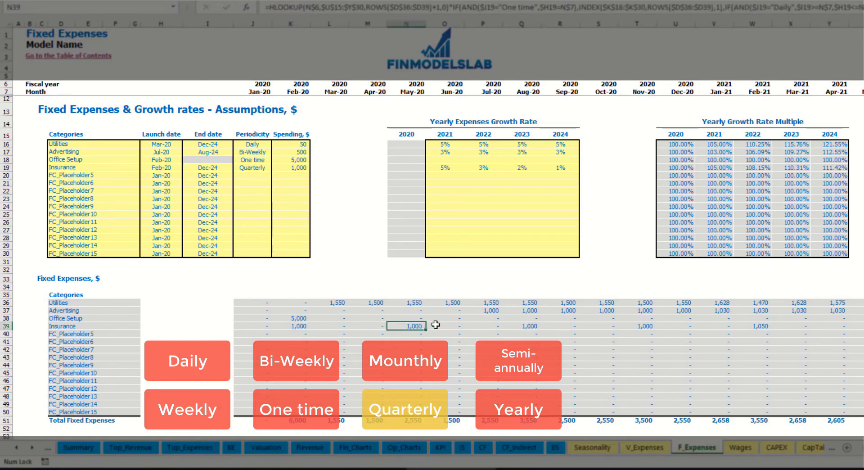
- Set the Insurance periodicity to Semi-Annually and check its monthly expenses from Feb-20 to Feb-21
left_click(265, 168)
left_click(275, 167)
left_click(266, 219)
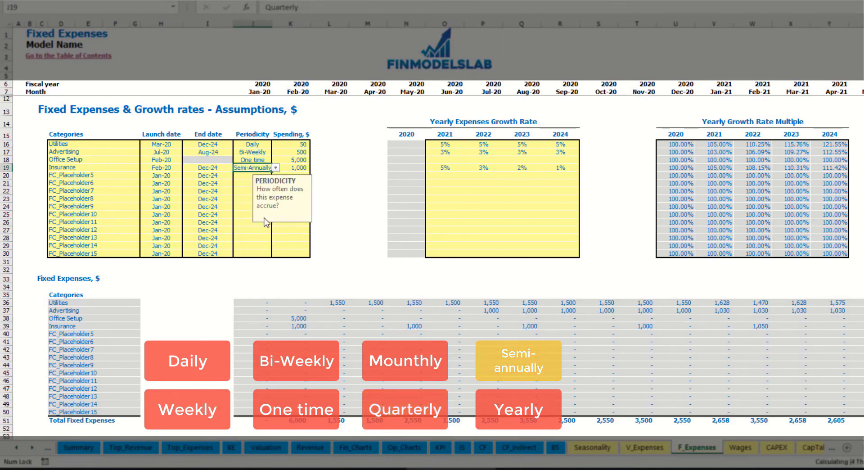
left_click_drag(298, 326, 721, 326)
left_click(752, 334)
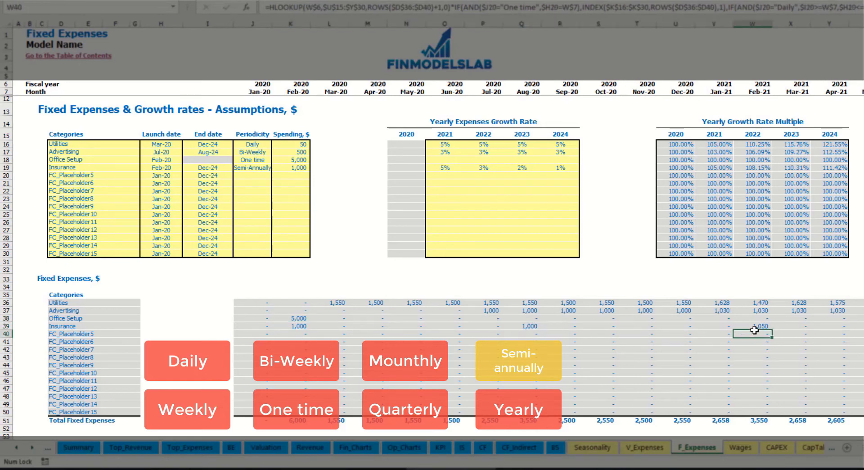
- Set the Insurance periodicity to Yearly and check its calculated expenses across 2020 and 2021
left_click(261, 168)
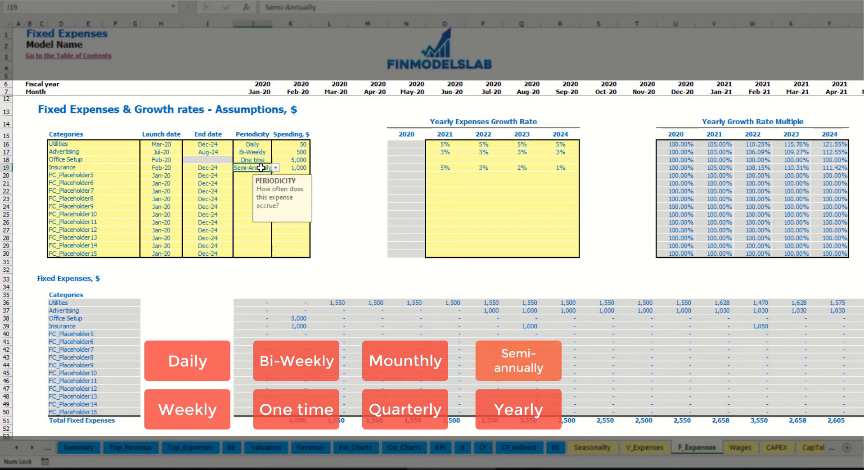
left_click(275, 167)
left_click(246, 226)
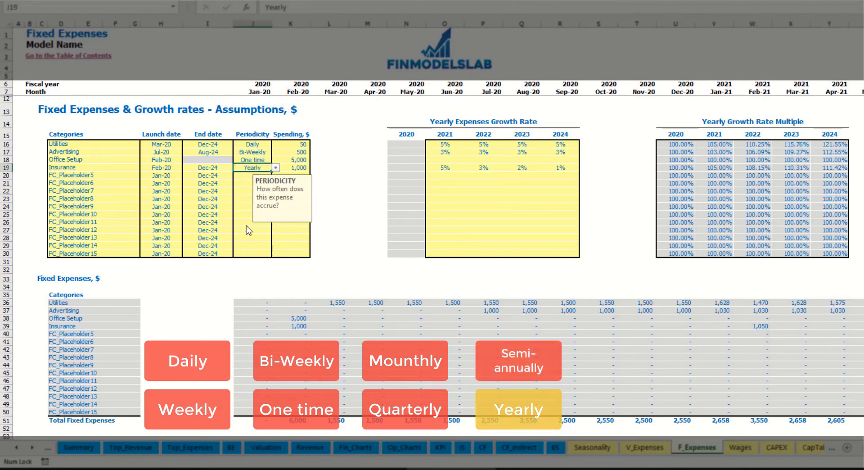
left_click(292, 327)
left_click_drag(309, 330, 862, 328)
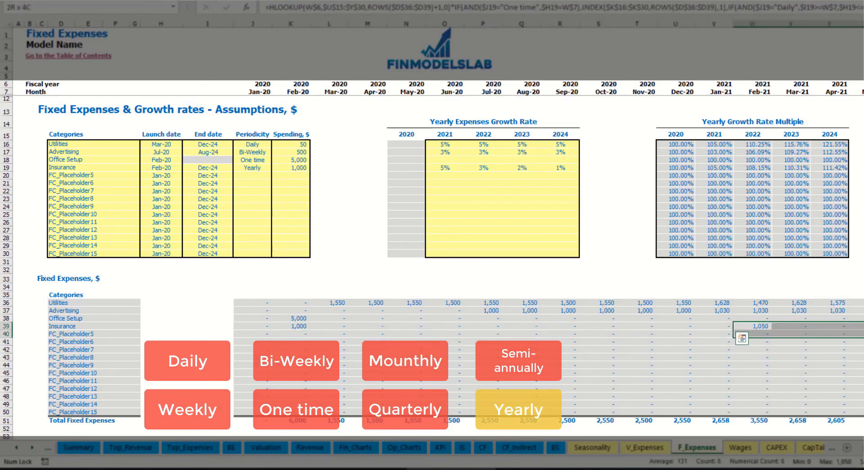
- Review the Insurance launch and end dates and the calculated monthly fixed expenses of all categories
left_click(171, 172)
left_click(210, 168)
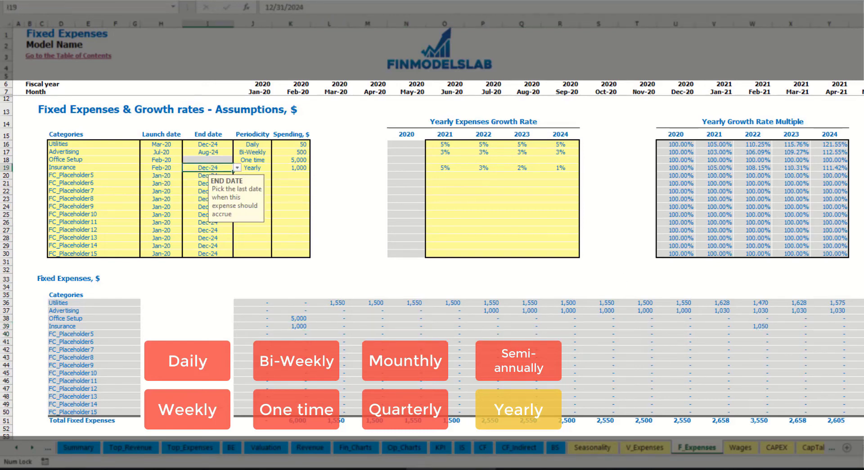
left_click(604, 254)
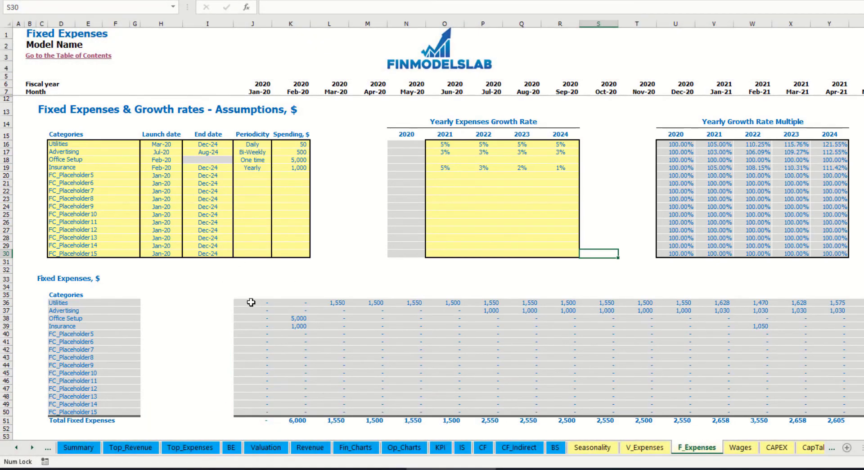
left_click_drag(250, 303, 788, 411)
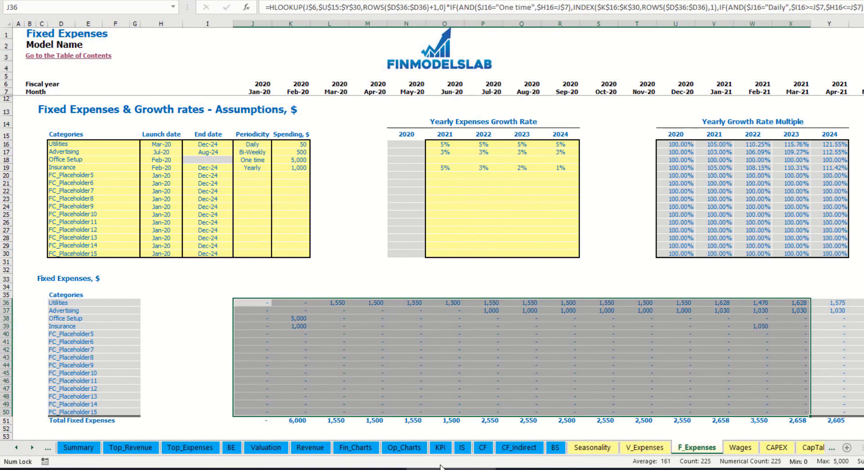
- On the Income Statement sheet, expand Total Fixed Expenses and examine the individual fixed expense categories
left_click(462, 447)
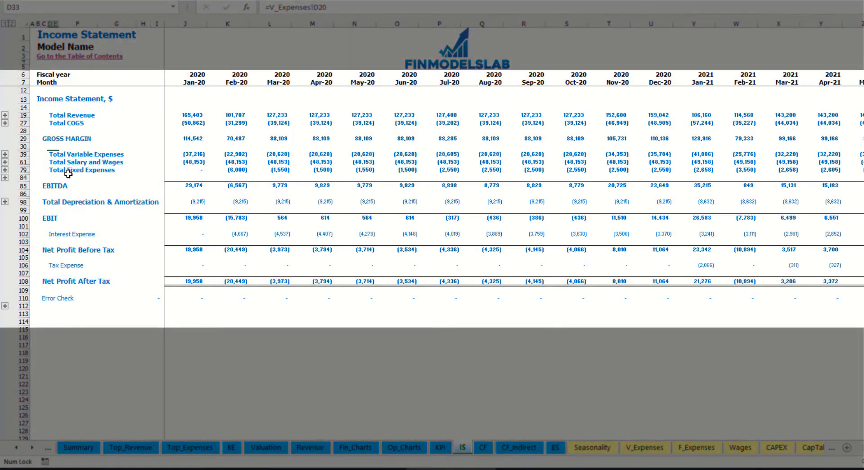
left_click(51, 170)
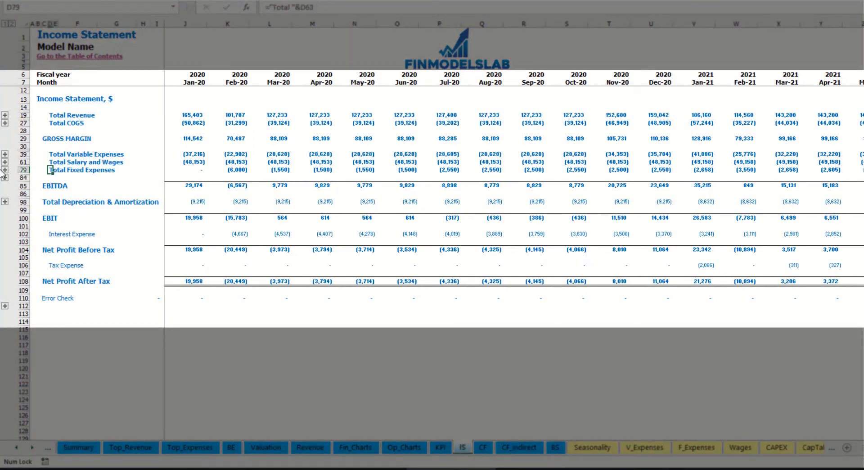
left_click(4, 170)
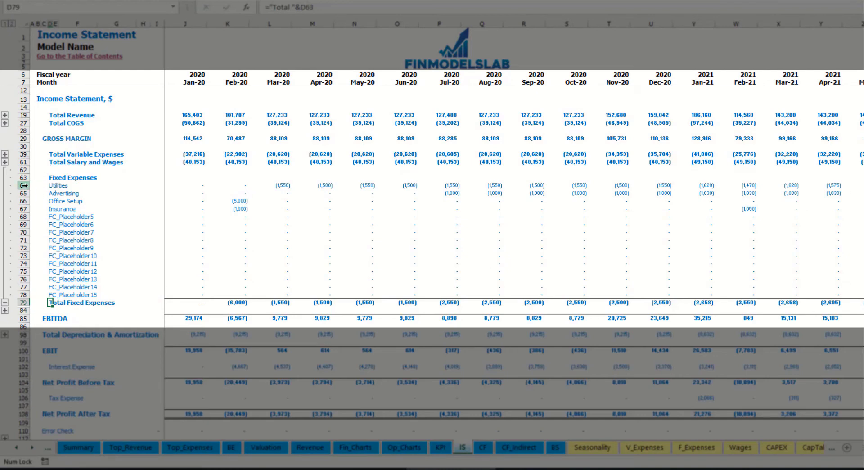
left_click_drag(23, 185, 57, 294)
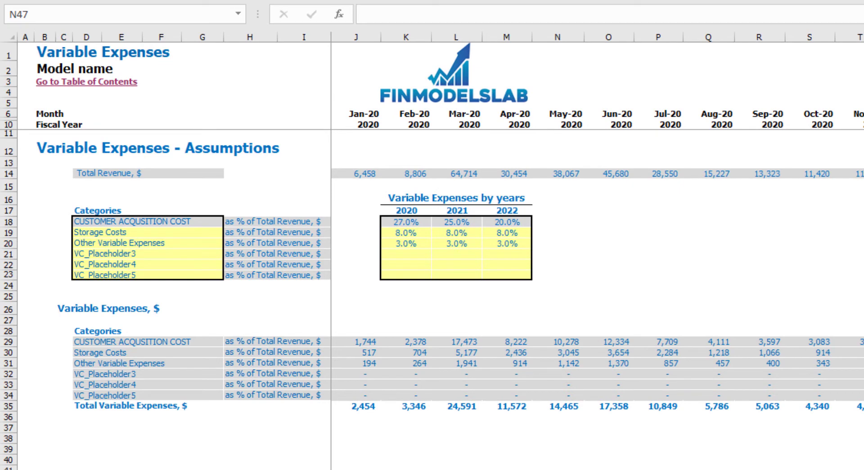
- Examine how the customer acquisition cost name and yearly percentages in the variable expenses assumptions link to the Dashboard inputs
left_click(174, 222)
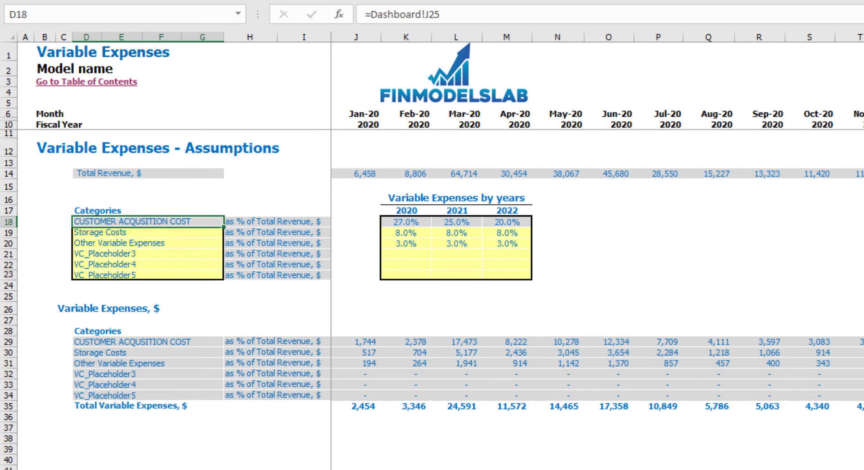
key("ctrl+Page_Up")
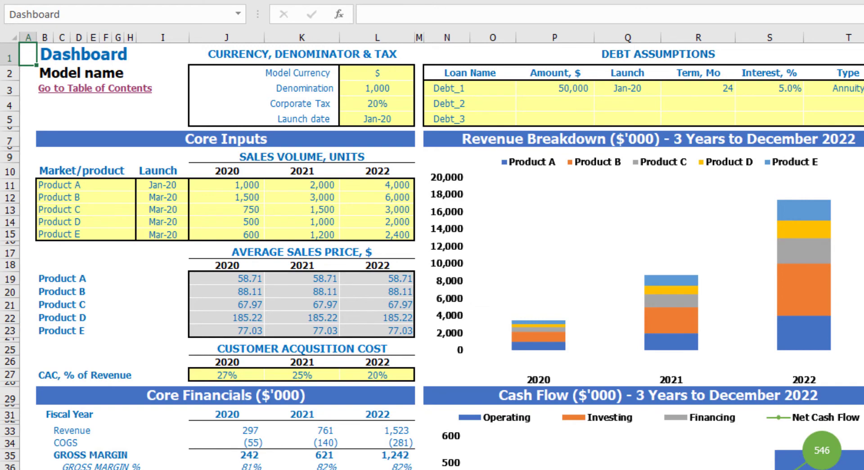
key("ctrl+Page_Down")
left_click_drag(400, 218, 511, 221)
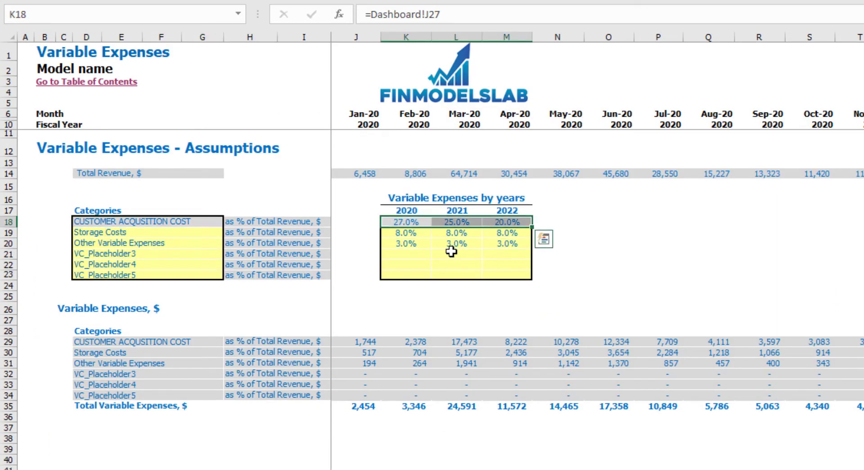
- Rename the Storage Costs variable expense category as Direct Labor
left_click_drag(102, 235, 136, 233)
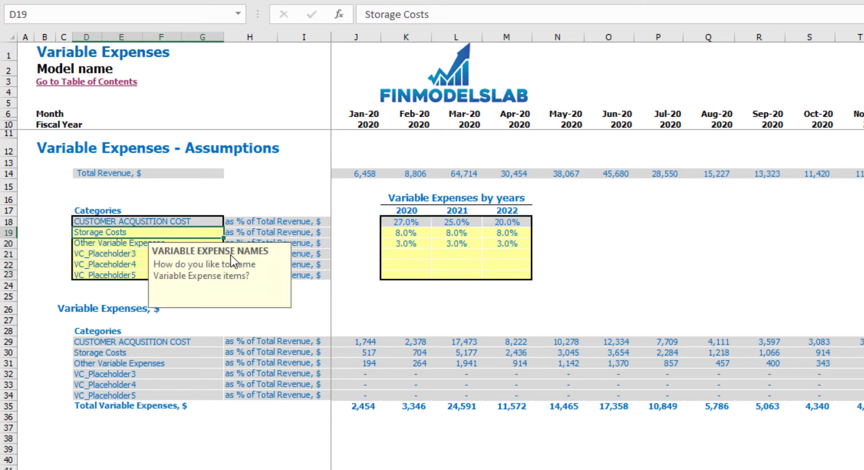
type("Direct")
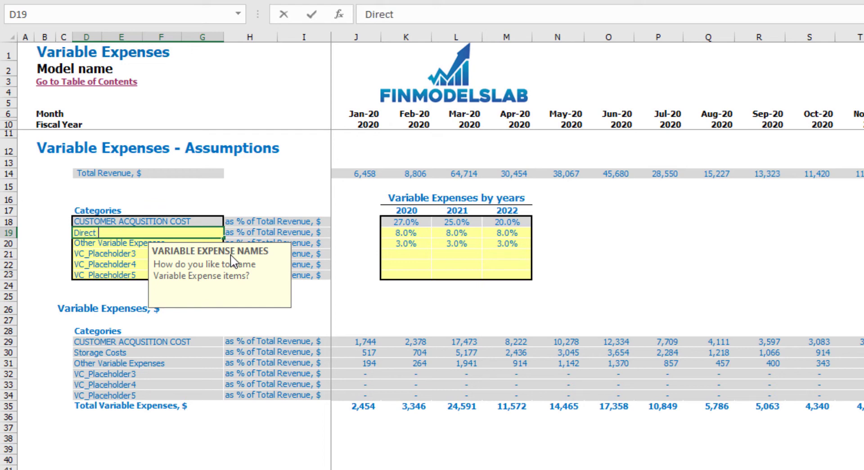
type(" LAbor")
key("Return")
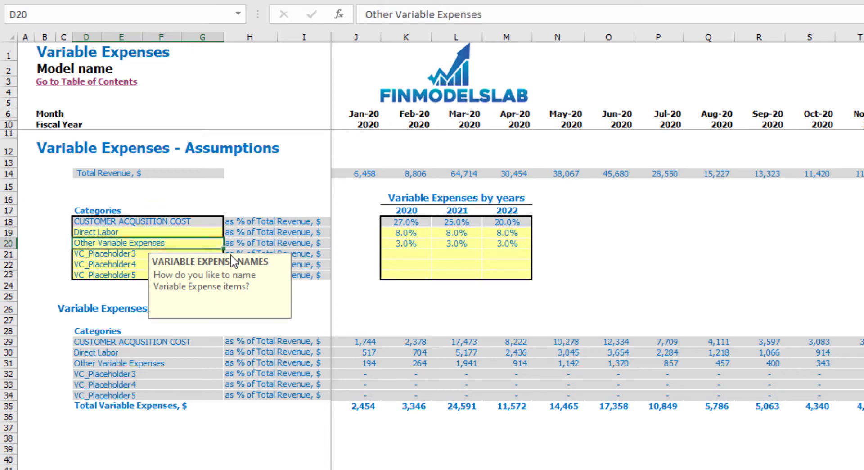
- Set the 2020 Direct Labor share of revenue to 15% and copy it to 2021 and 2022
left_click(405, 233)
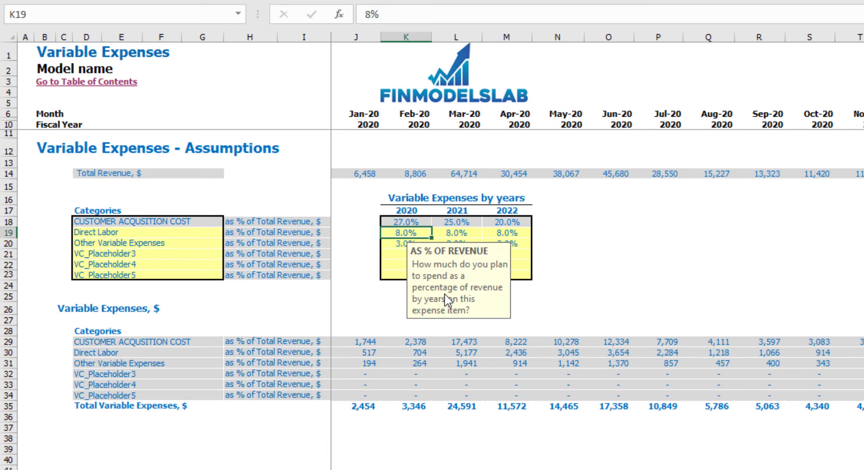
type("15%")
key("Return")
key("Up")
key("ctrl+c")
key("Right")
key("shift+Right")
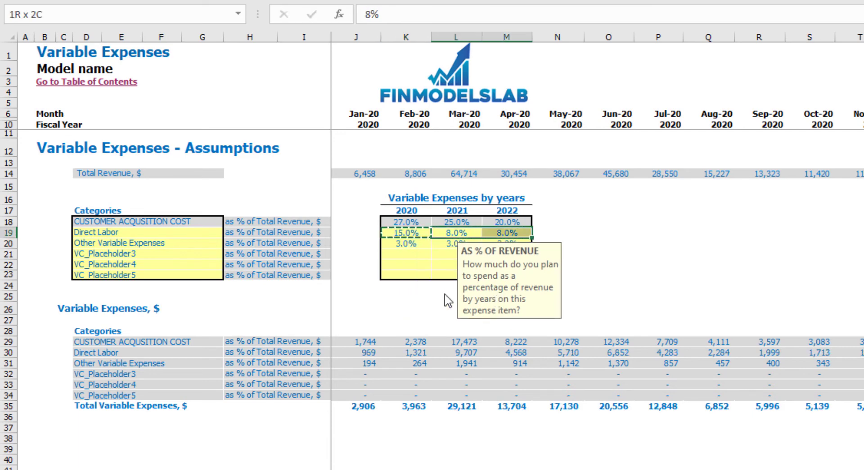
key("Return")
left_click(579, 222)
- Set the Direct Labor share of revenue to 17% for 2021 and 19% for 2022
left_click(441, 233)
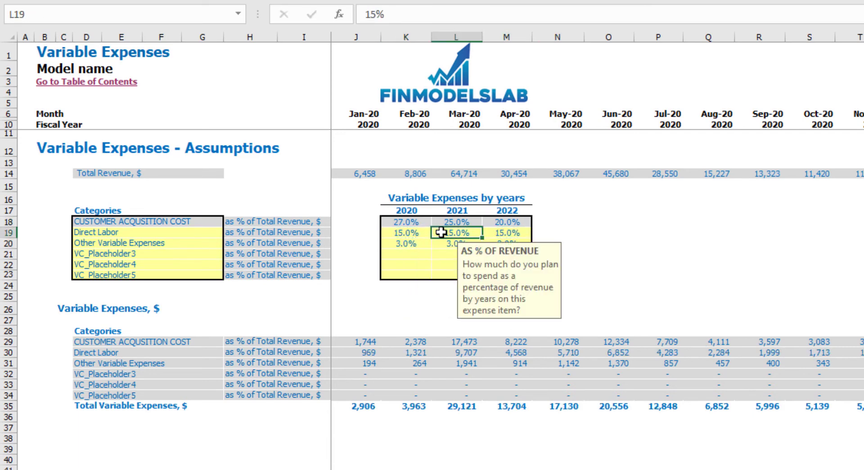
type("17%")
key("Tab")
type("19%")
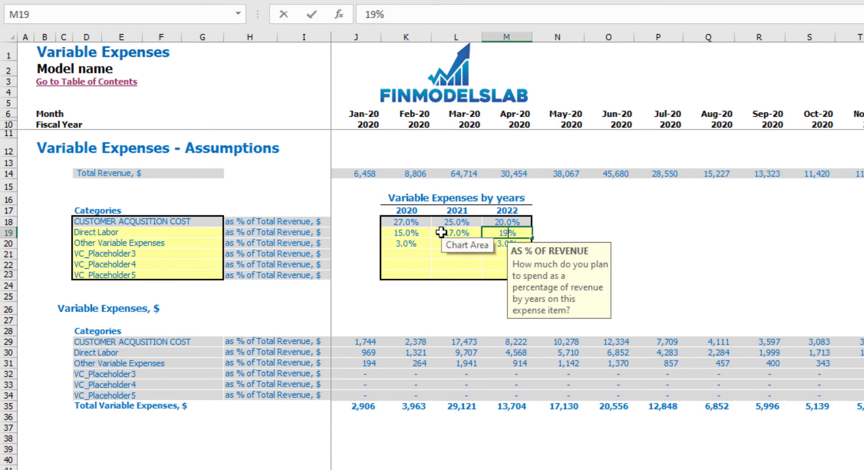
key("Tab")
left_click(580, 243)
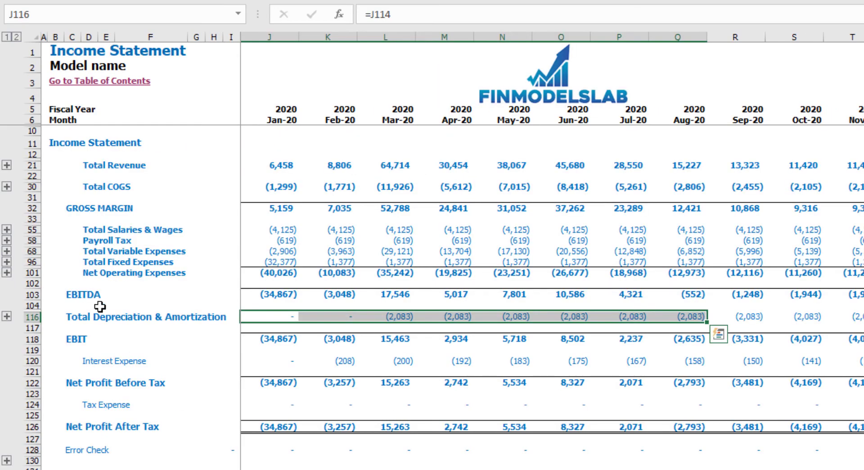
- Expand the Total Variable Expenses group on the Income Statement to view its categories
left_click(6, 251)
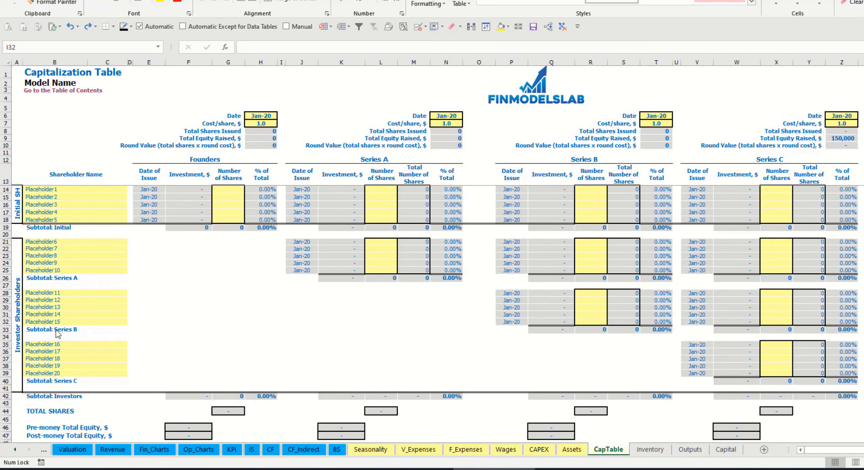
- Rename the first two initial shareholders in the capitalization table as Founder 1 and Founder 2
left_click(43, 189)
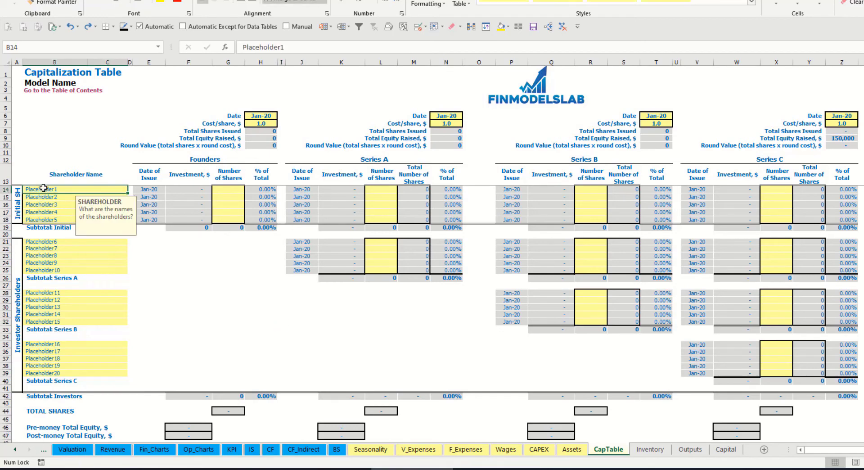
type("Foun")
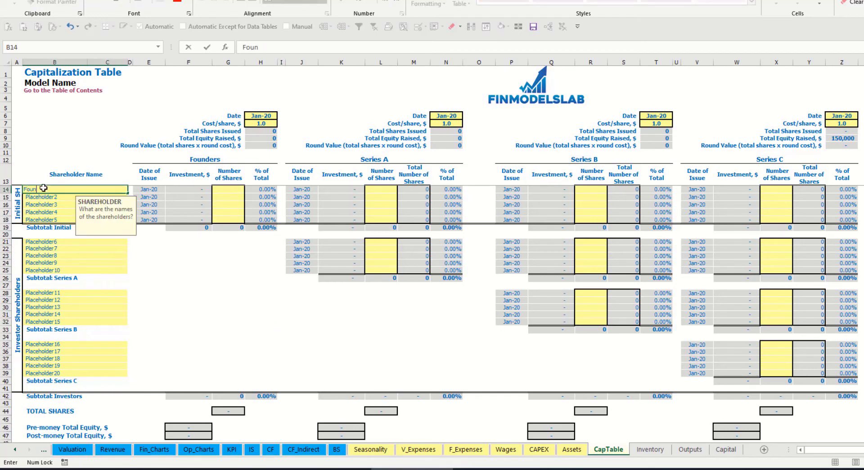
type("der 1")
key("ctrl+Return")
key("ctrl+c")
key("Down")
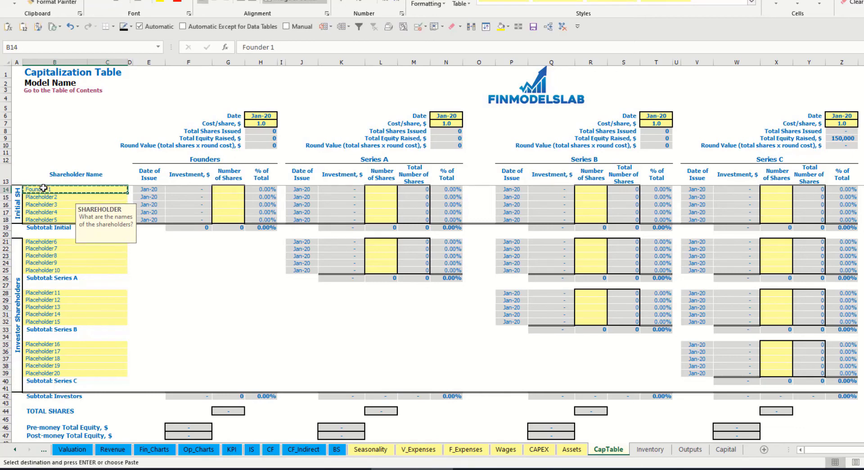
key("ctrl+v")
left_click(286, 53)
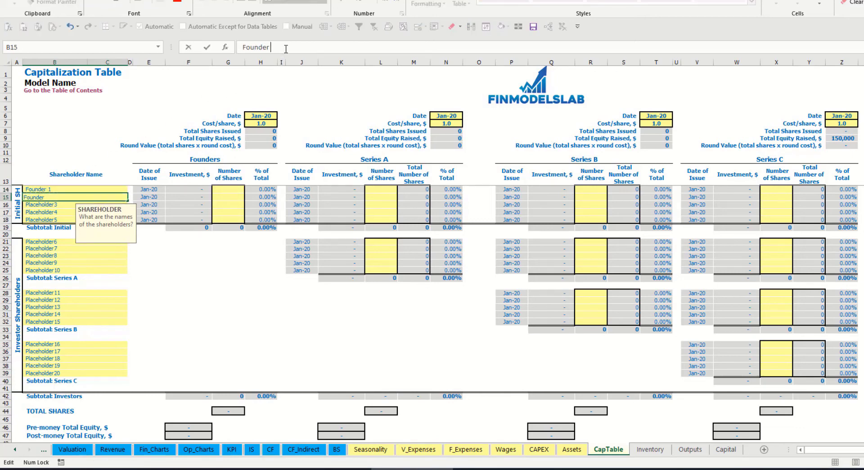
type("2")
key("Return")
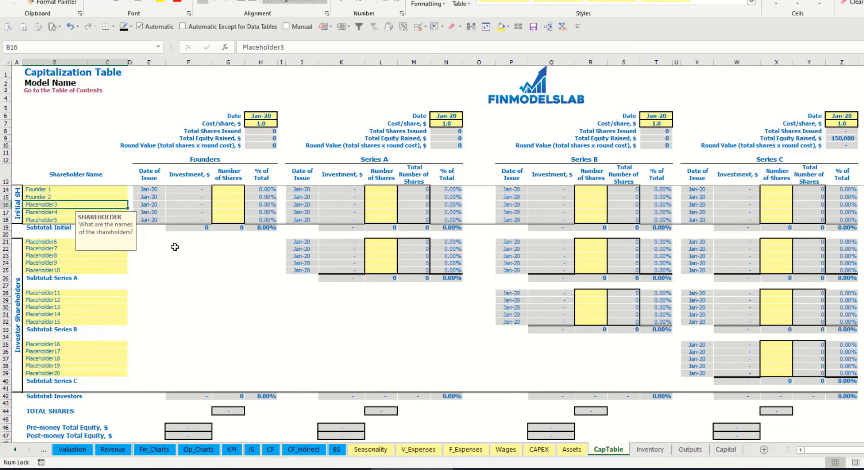
- Set the Founders round's number of shares to 10,000 for Founder 1 and 20,000 for Founder 2
left_click(91, 189)
left_click(232, 190)
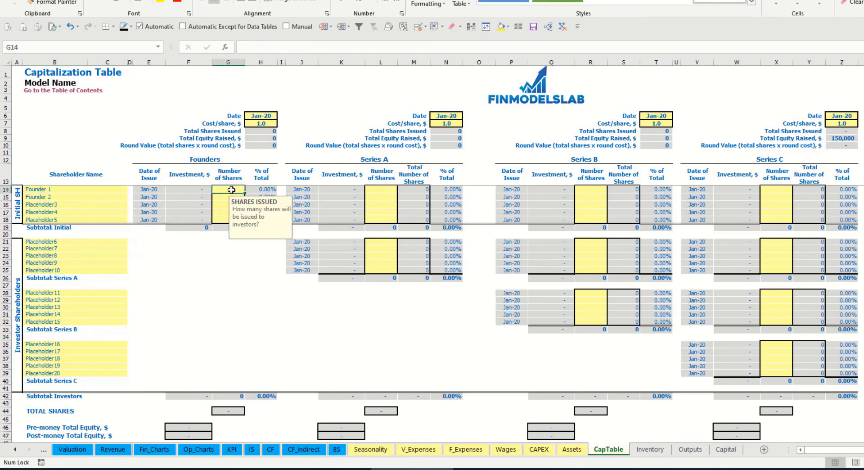
type("10,0")
type("0")
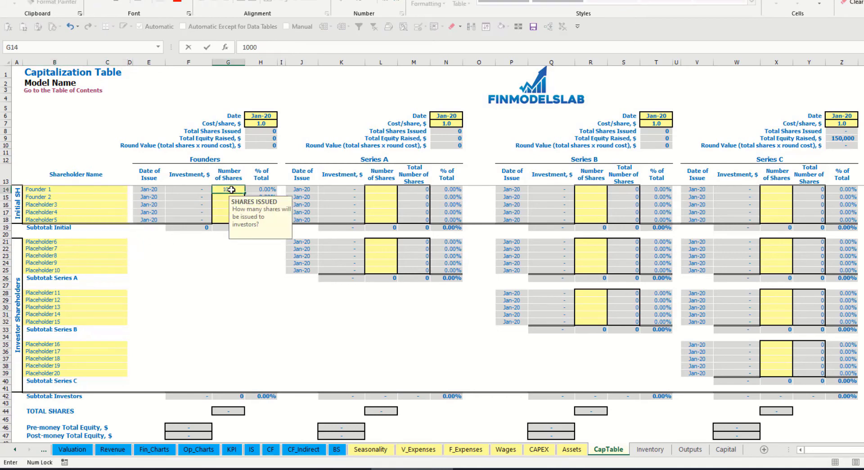
type("0")
key("Return")
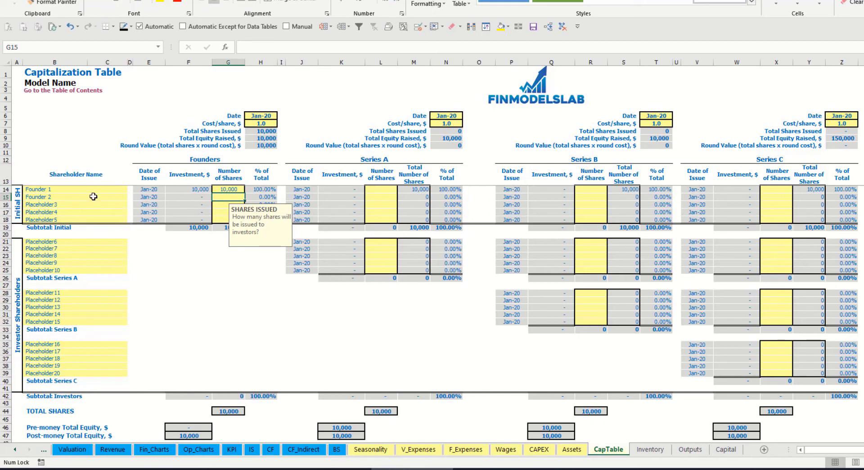
type("20000")
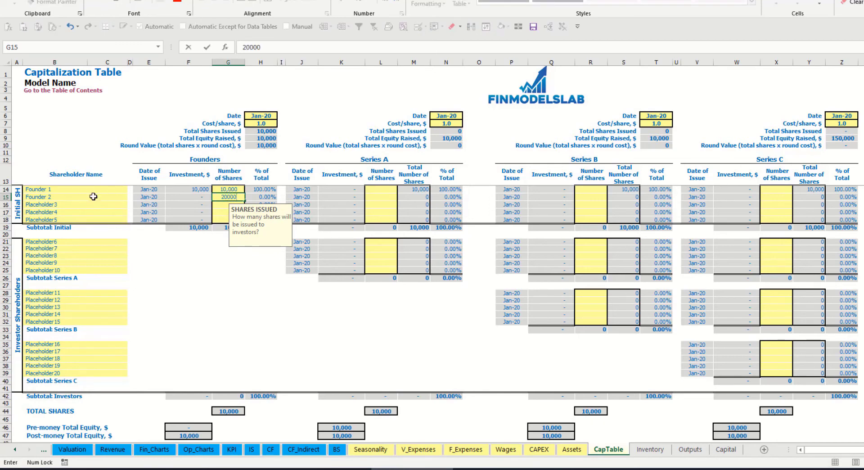
- Set the Founders round's cost per share to 2 and its date to Feb-20
left_click(260, 118)
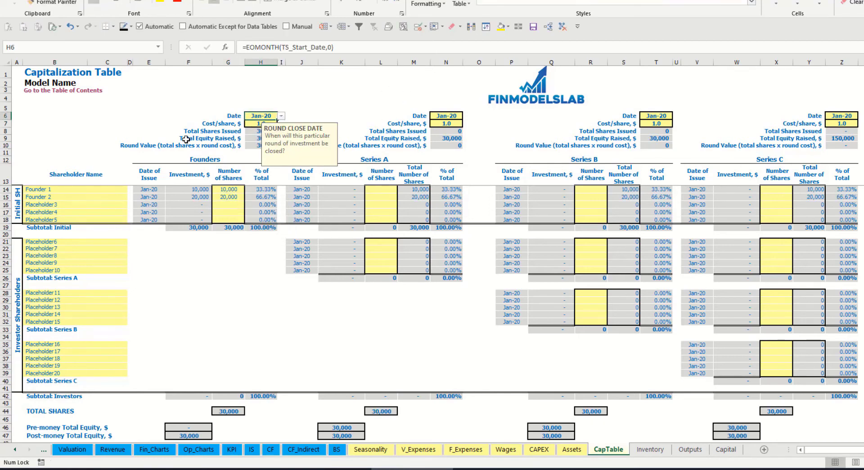
left_click(252, 124)
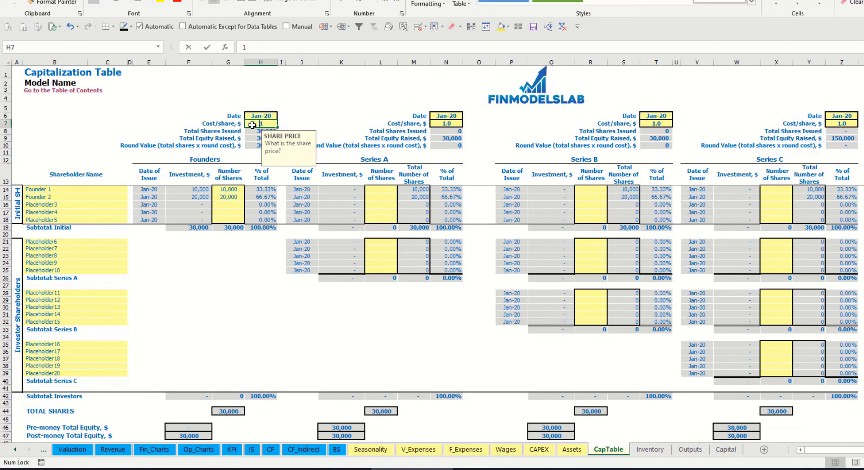
type("2")
left_click(256, 118)
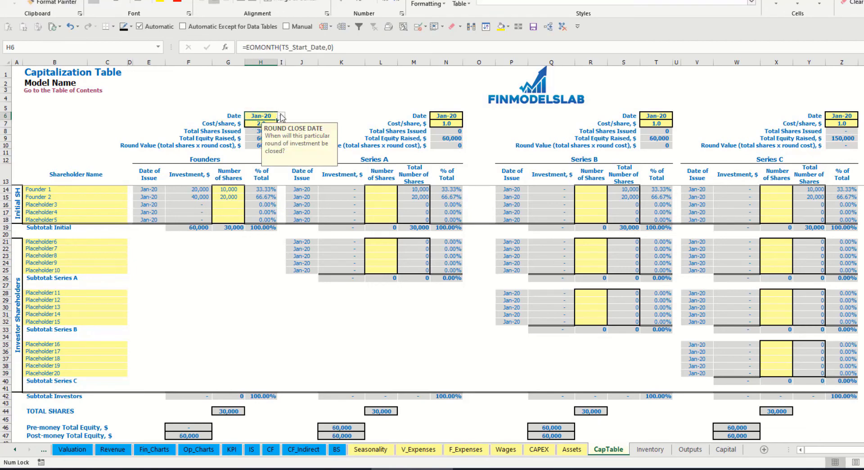
left_click(281, 116)
left_click(266, 132)
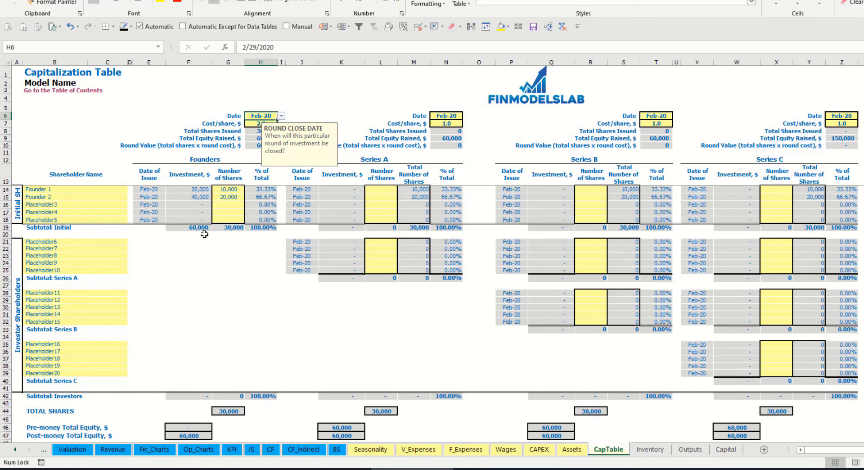
- Examine the founders' investment amounts, initial subtotal, post-money total equity and Founder 1's ownership percentage
left_click(192, 190)
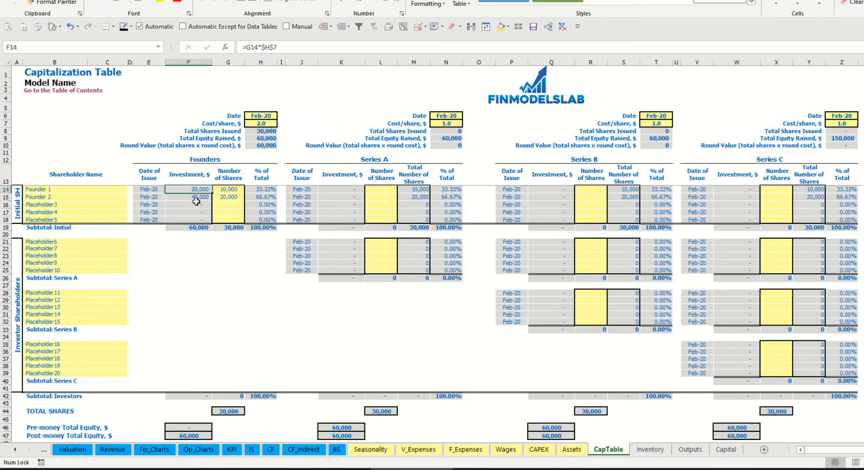
left_click(192, 198)
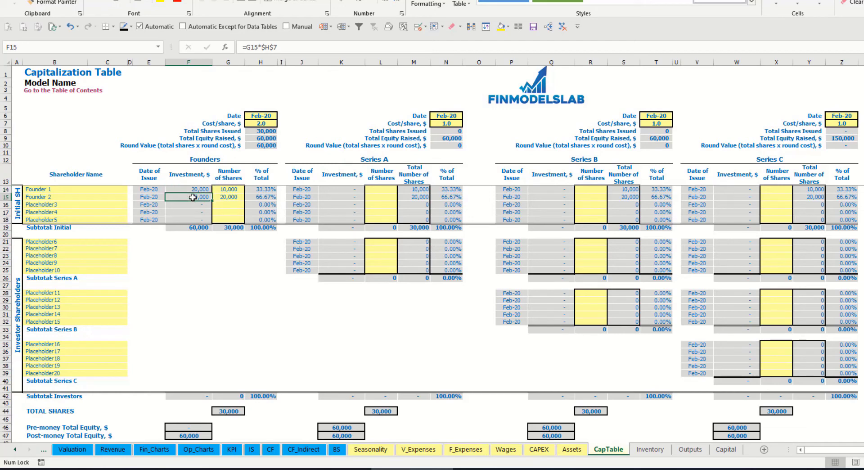
left_click(194, 227)
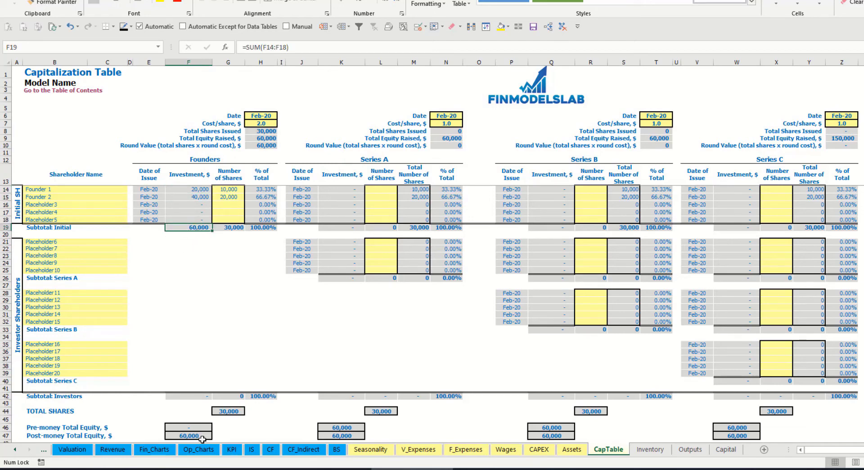
left_click(7, 435)
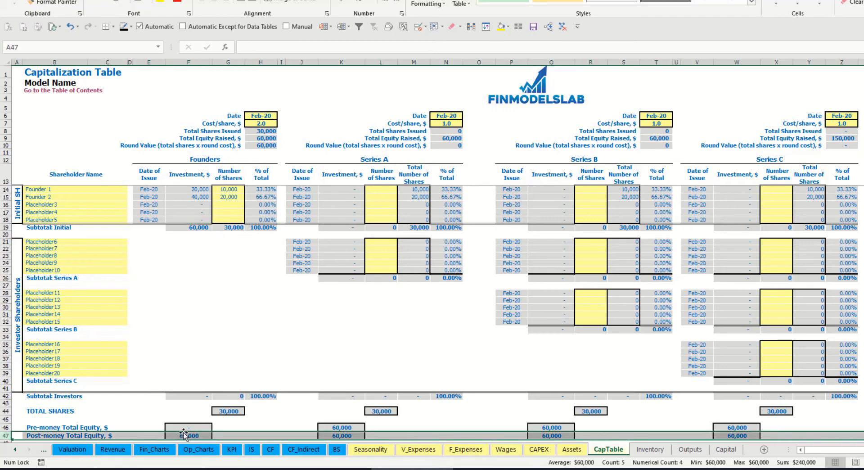
left_click(267, 190)
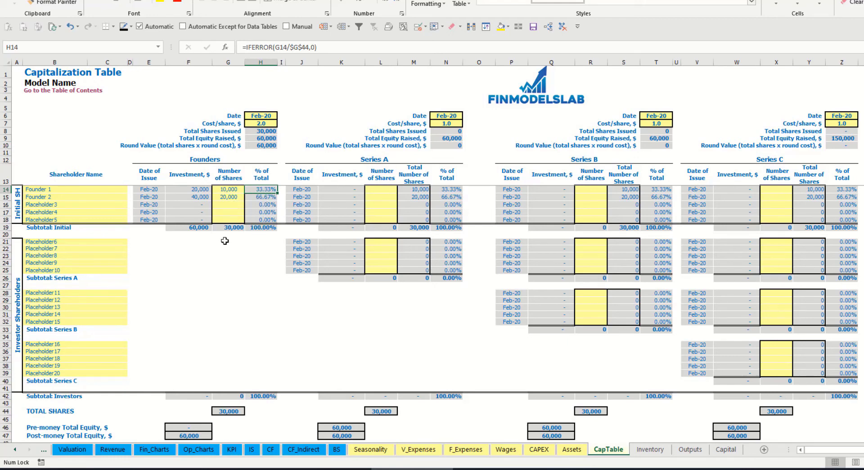
- Rename the first Series A shareholder, Placeholder6, as Investor 1
mouse_move(101, 243)
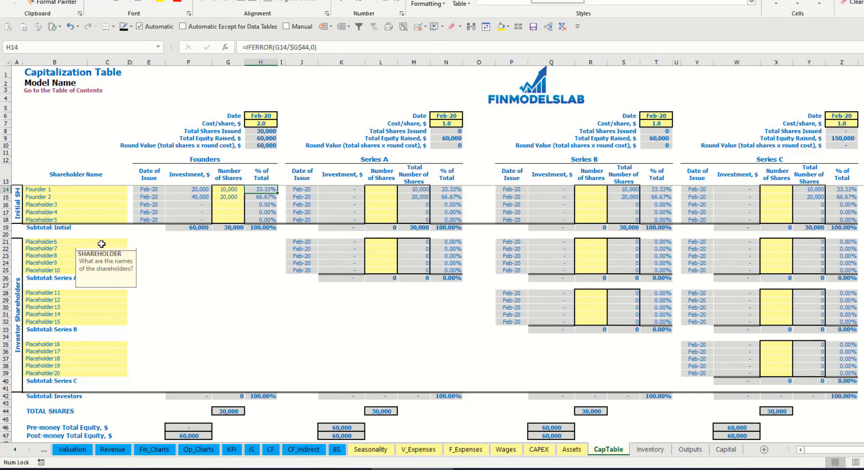
left_click(392, 161)
left_click(60, 241)
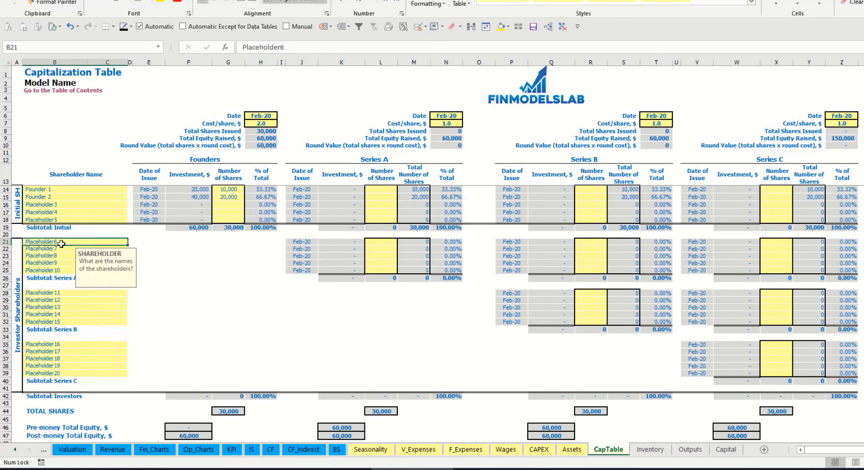
type("Investo")
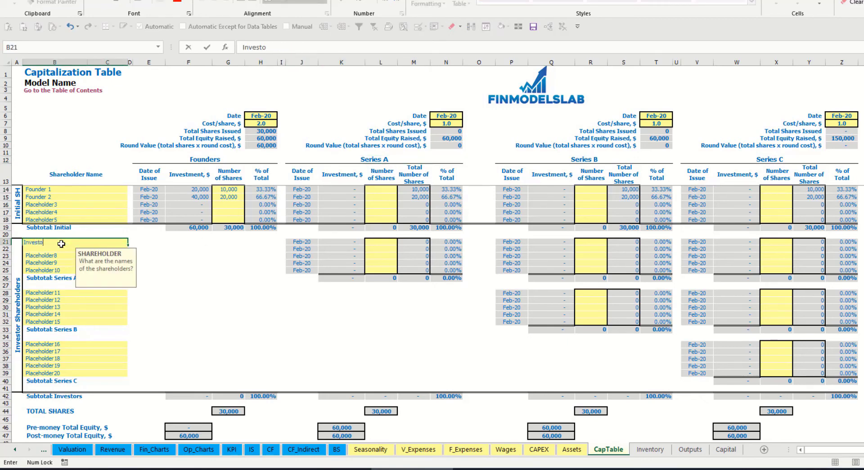
type("r 1")
key("Return")
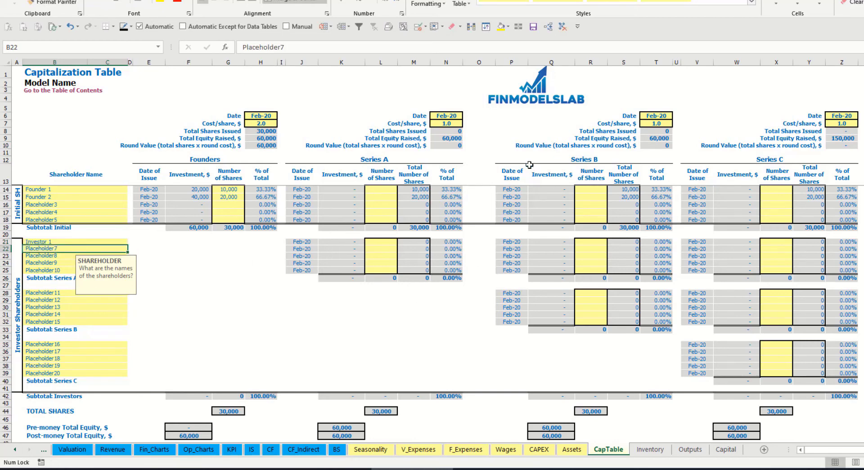
- Set the Series A round's date to May-20 and its cost per share to 5
left_click(458, 114)
left_click(467, 116)
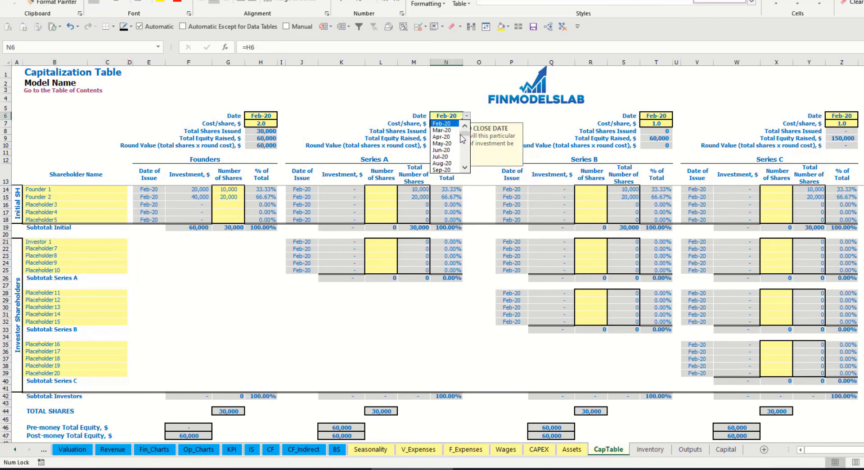
left_click(444, 146)
left_click(443, 123)
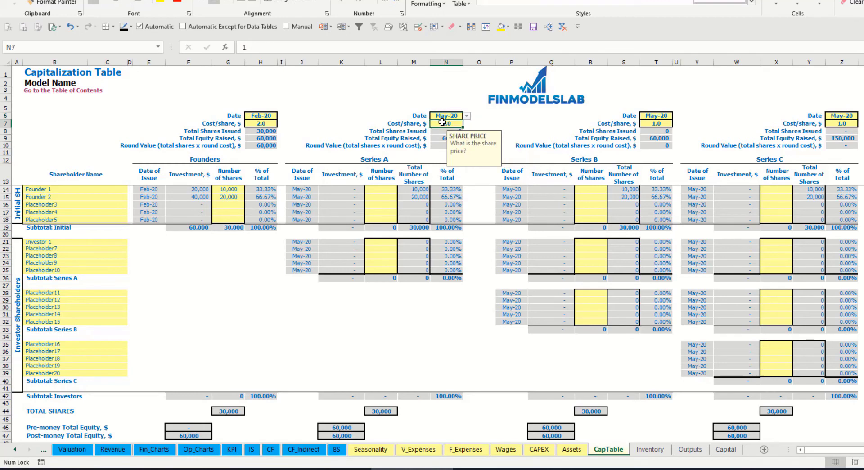
type("5")
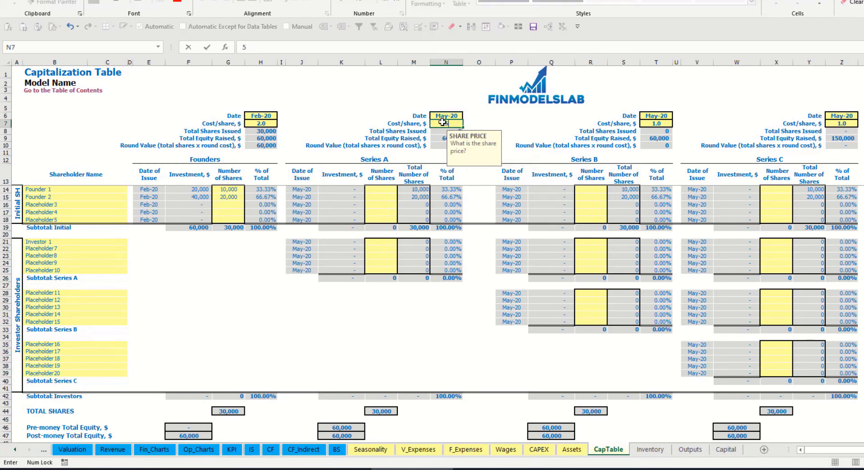
key("Return")
- Set Investor 1's number of Series A shares to 1,000
left_click(381, 241)
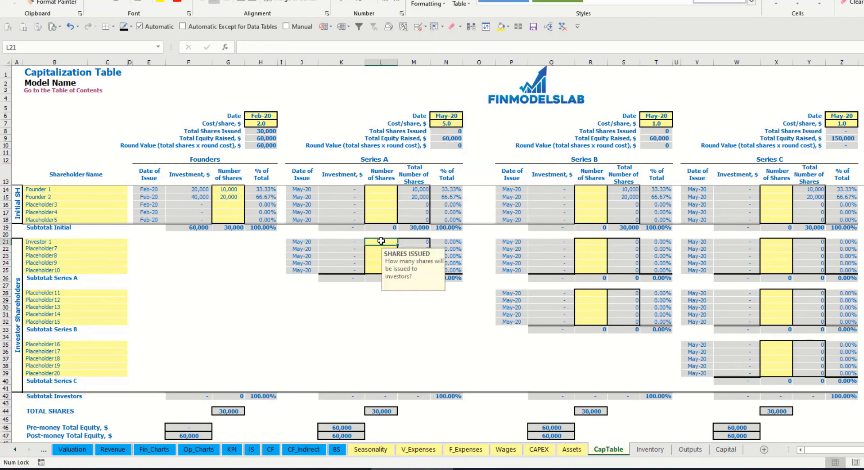
type("1,000")
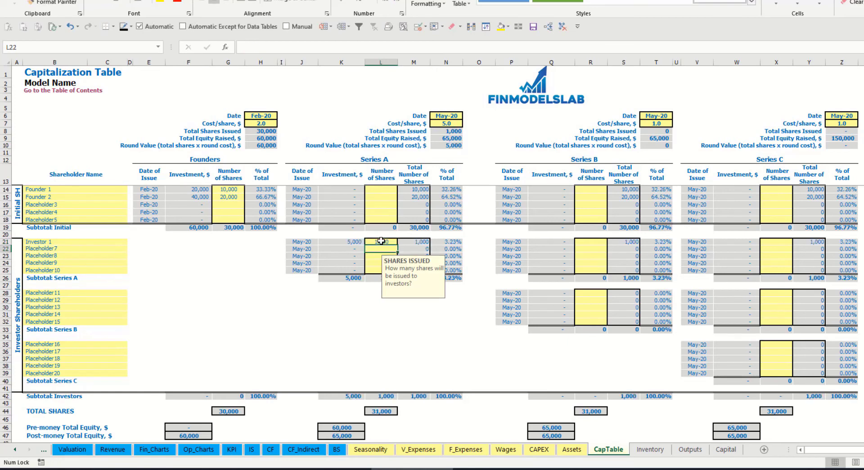
left_click(344, 313)
- Examine Investor 1's Series A investment and ownership share, the pre-money and post-money total equity, and the founders' diluted percentages
left_click(347, 242)
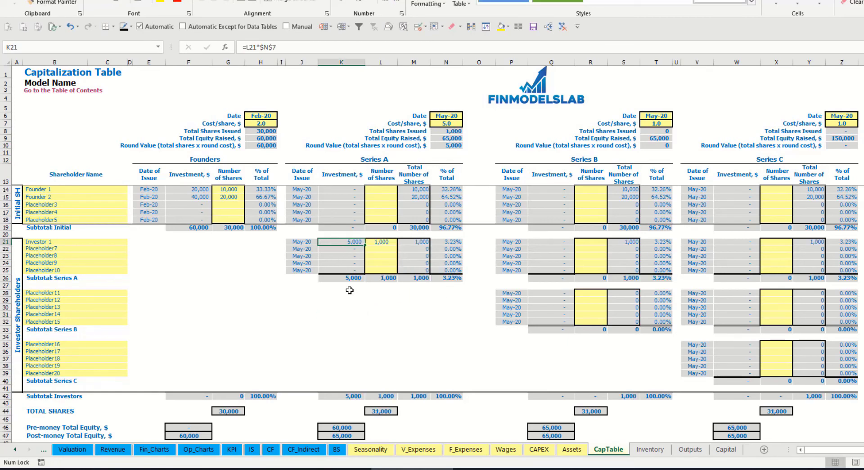
left_click(334, 425)
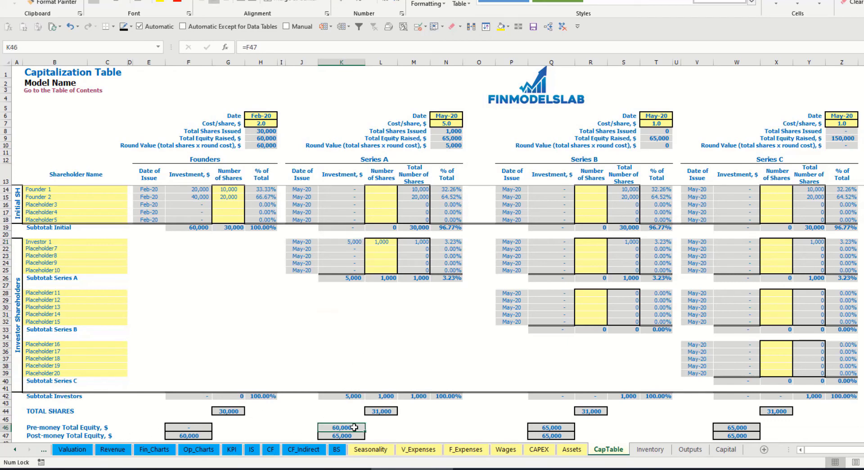
key("Down")
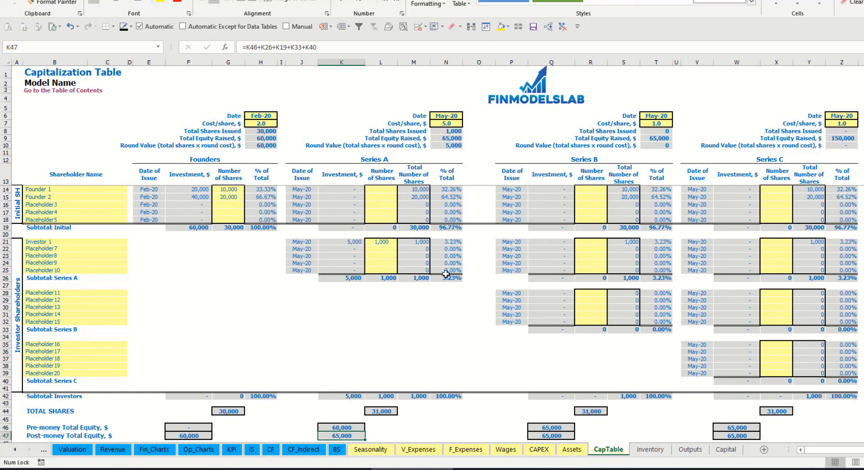
left_click(438, 241)
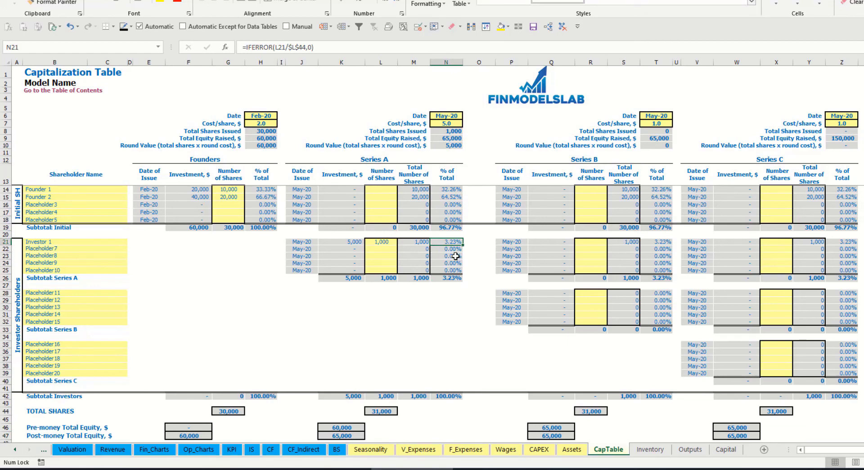
left_click_drag(93, 189, 92, 197)
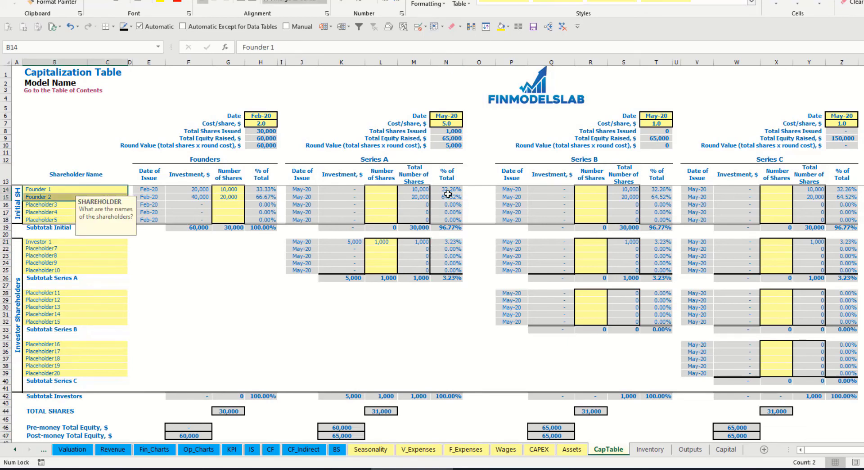
left_click_drag(448, 189, 447, 197)
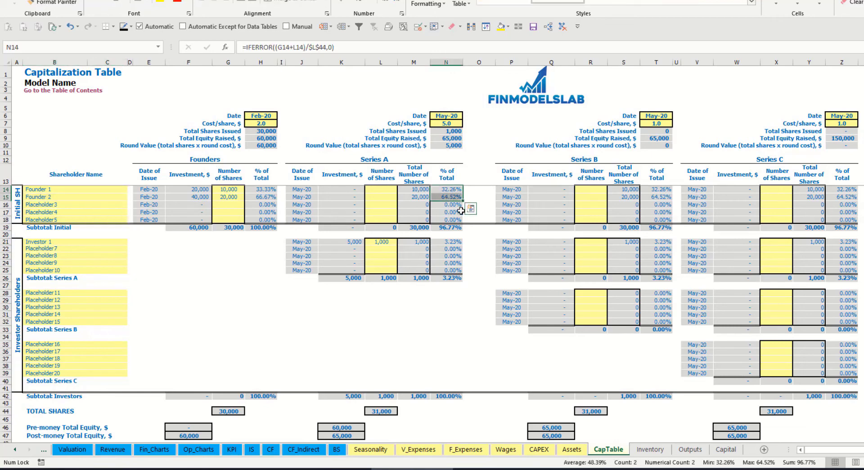
key("shift+Up")
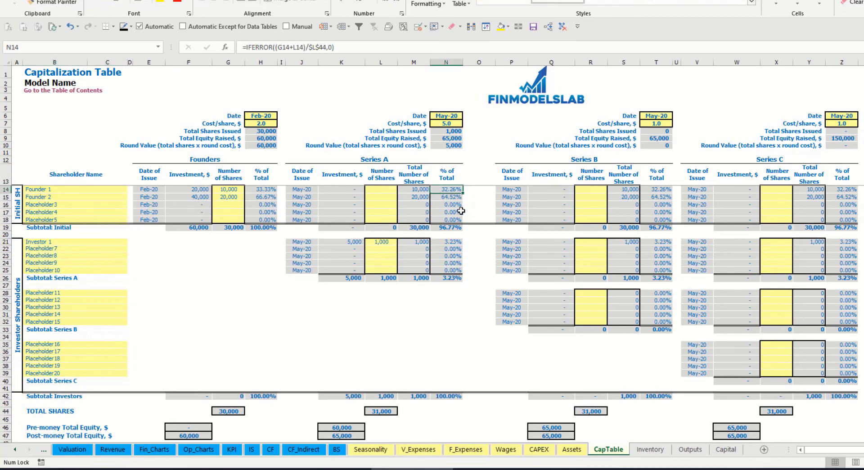
key("Down")
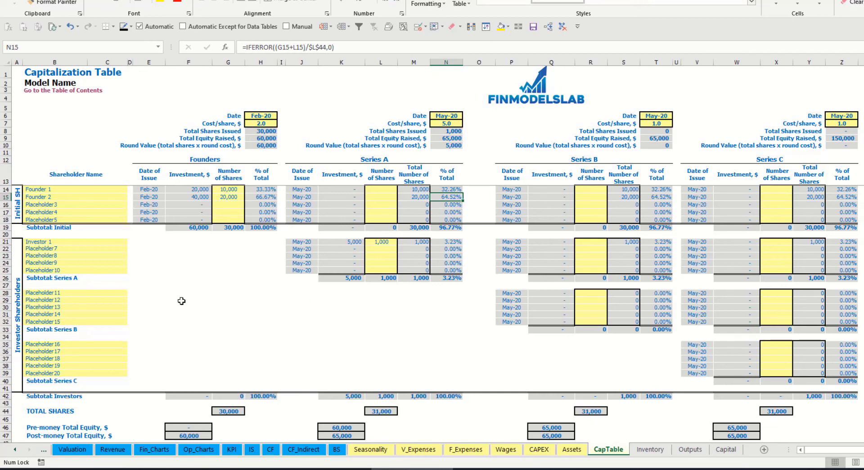
- Review the Series B and Series C shareholder name entries and the Series A investors' share entries in the capitalization table
left_click(84, 297)
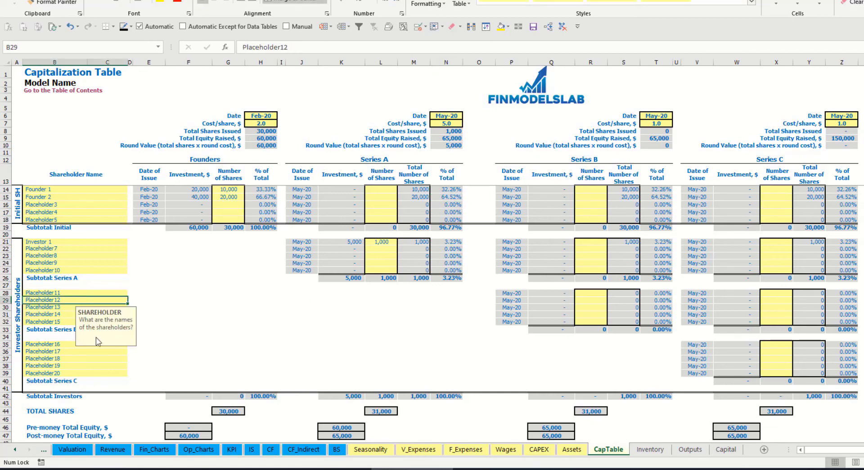
left_click(68, 346)
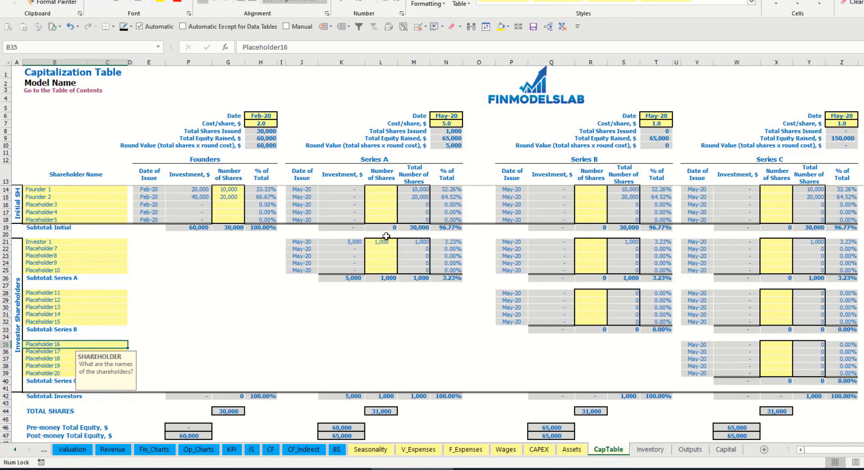
left_click_drag(385, 242, 377, 271)
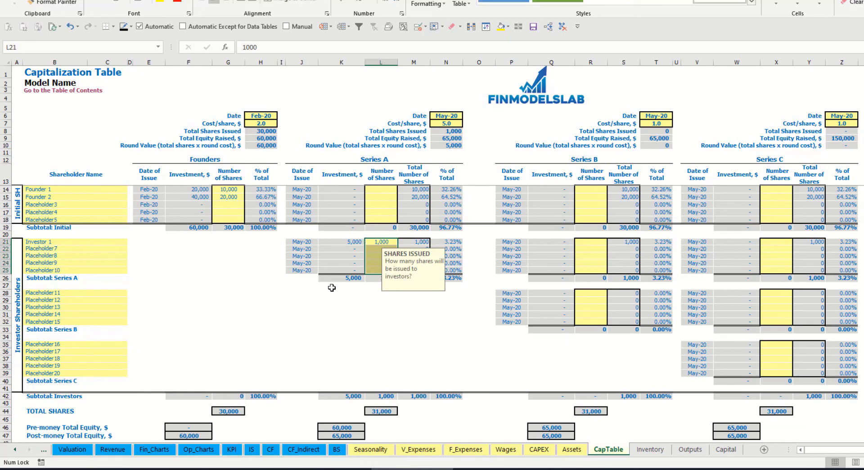
left_click(394, 308)
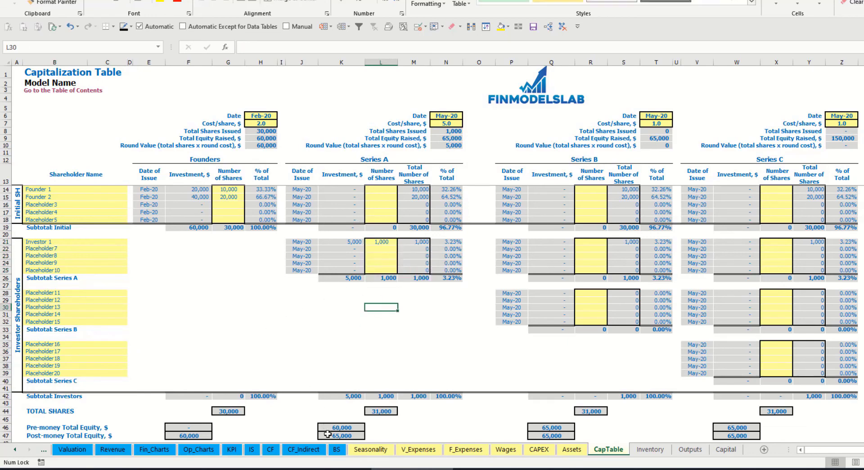
- Examine the Feb-20 and May-20 ordinary equity raisings in the cash flow statement and the ordinary equity row in the balance sheet
left_click(271, 450)
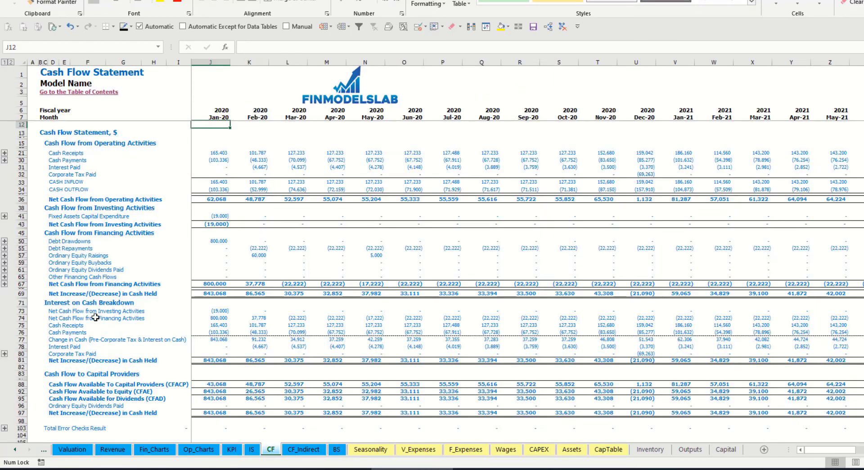
left_click(20, 255)
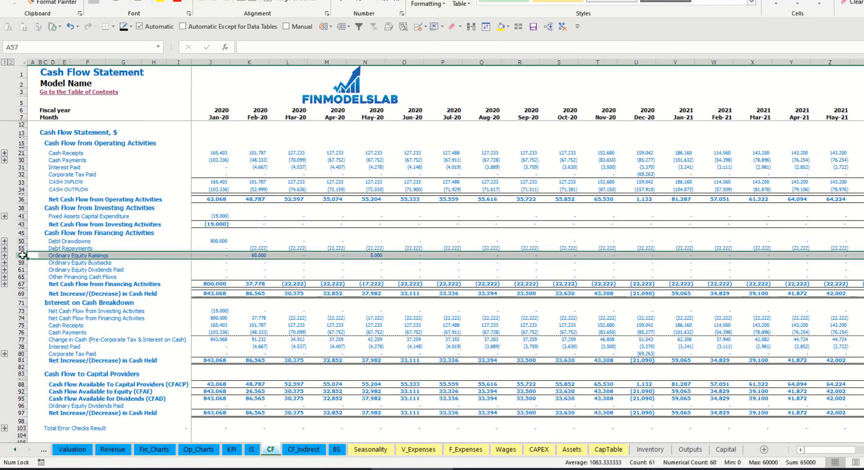
left_click(260, 255)
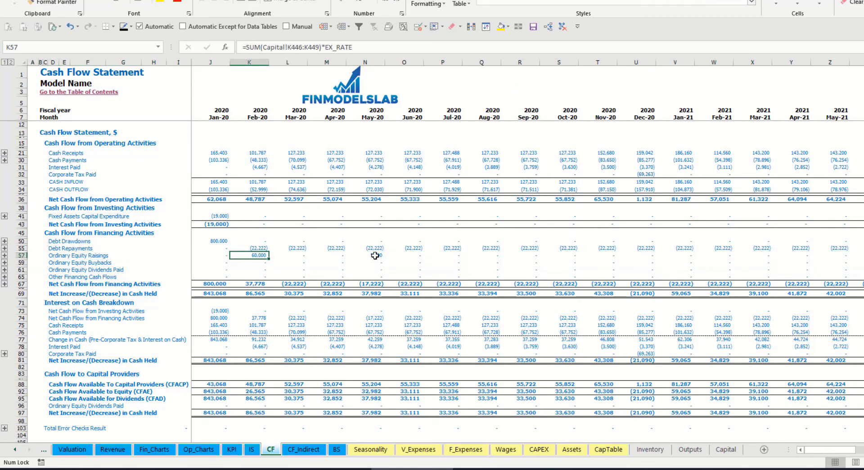
left_click(373, 256)
left_click(337, 449)
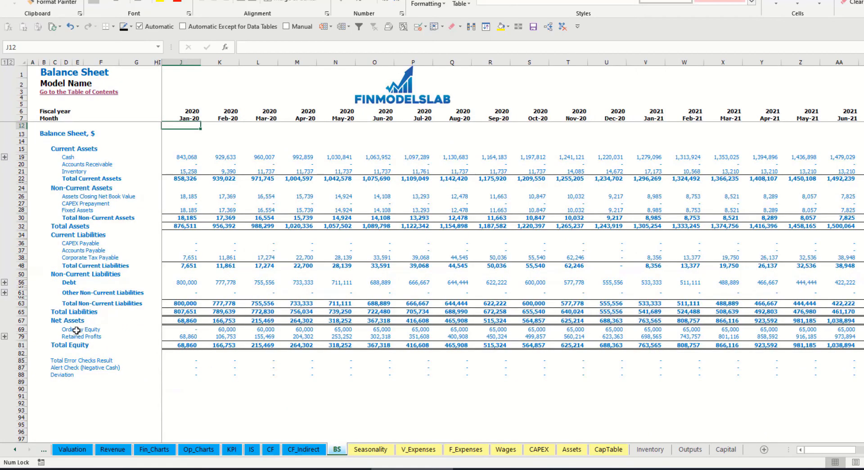
left_click(21, 329)
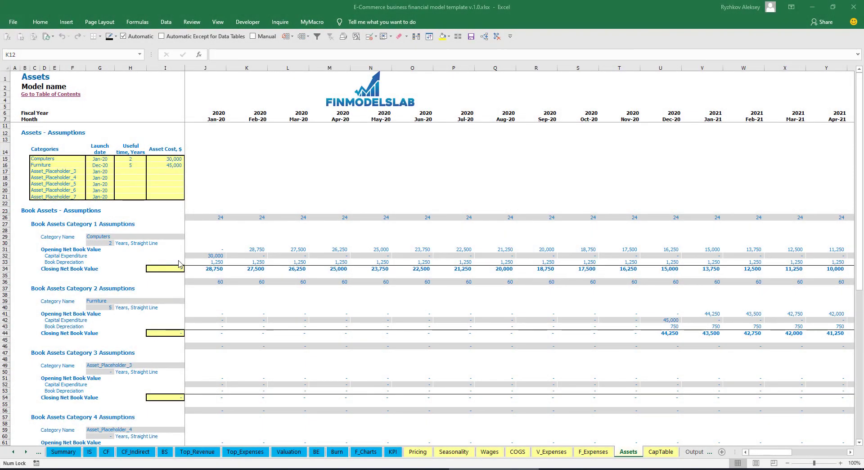
- Rename the first asset category, Computers, as Office expenses in the e-commerce model's asset assumptions
left_click(75, 159)
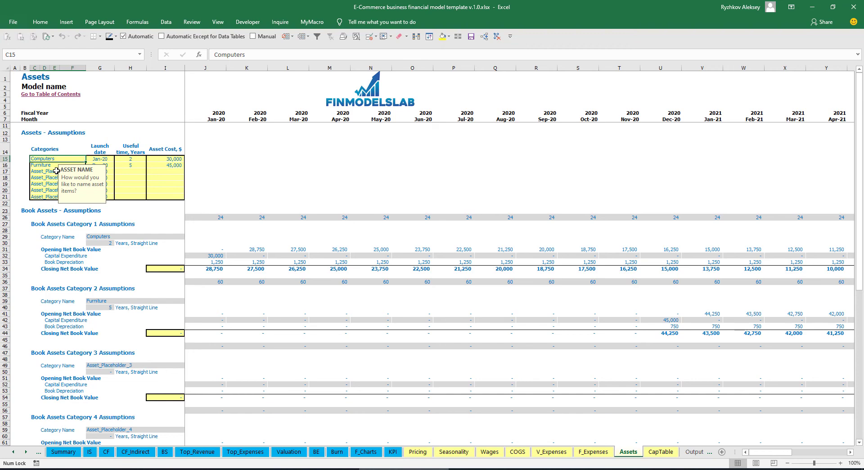
type("Office")
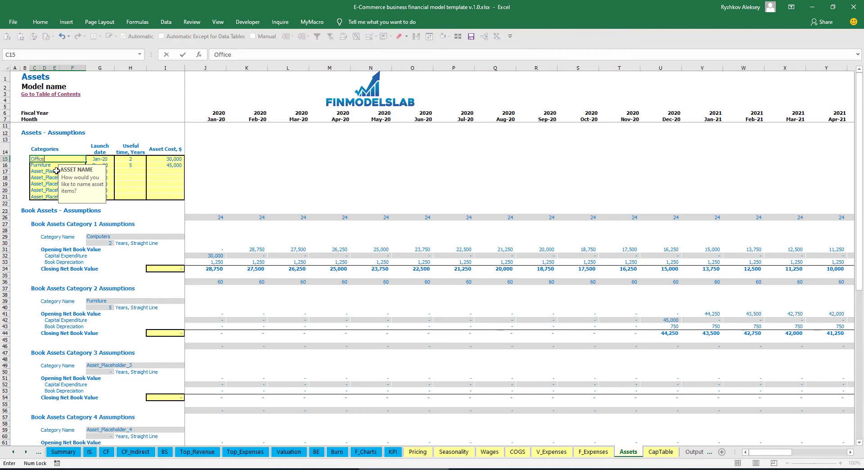
type(" expenses")
key("Return")
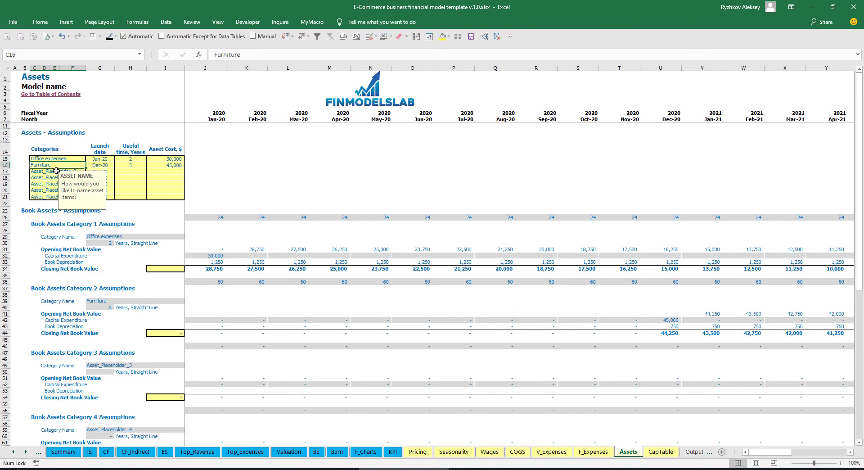
- Set the Office expenses asset's launch date to Mar-20 and its useful time to 1 year
left_click(99, 159)
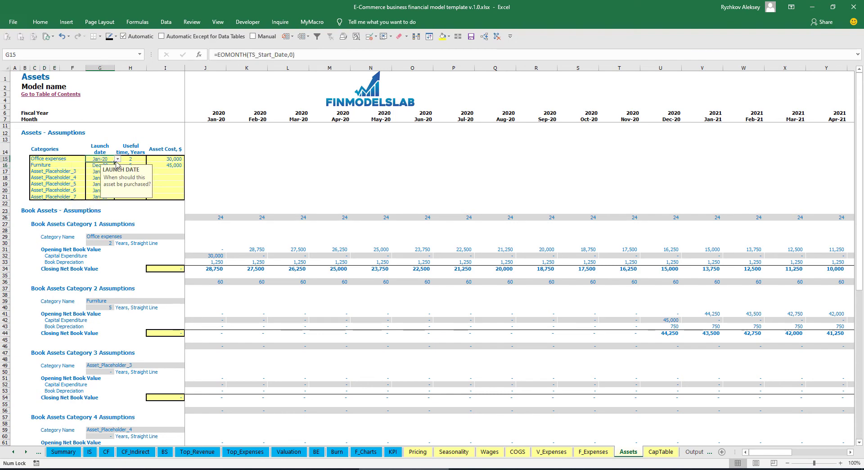
left_click(118, 160)
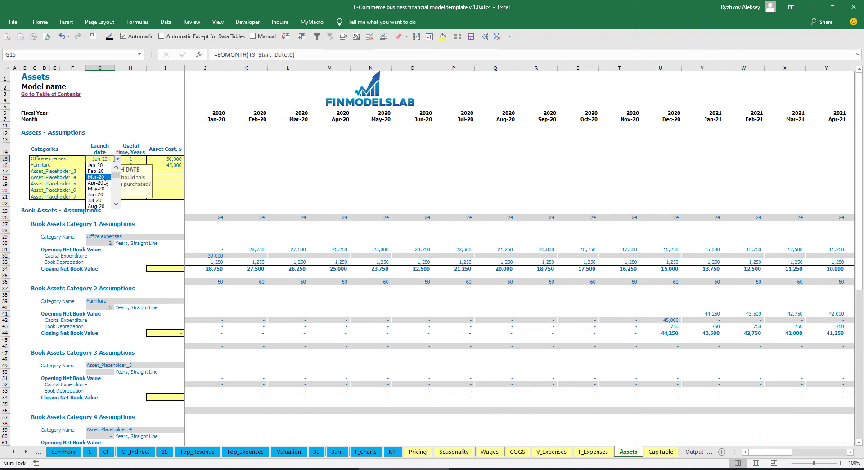
left_click(100, 178)
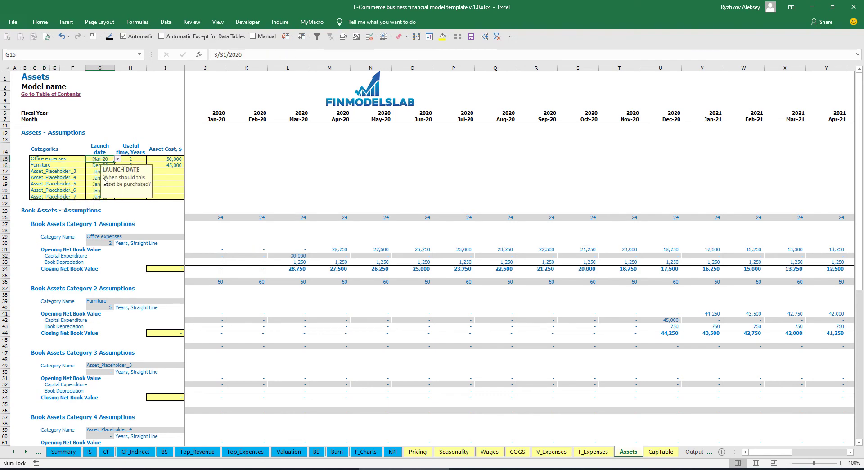
left_click(140, 158)
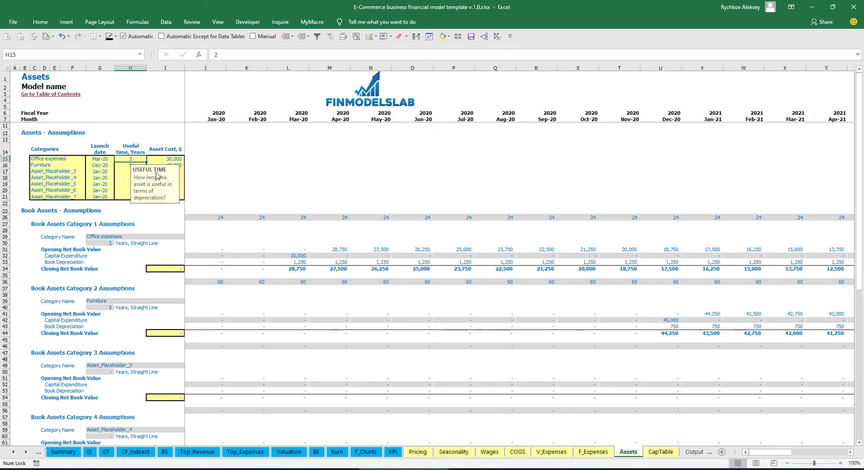
type("1")
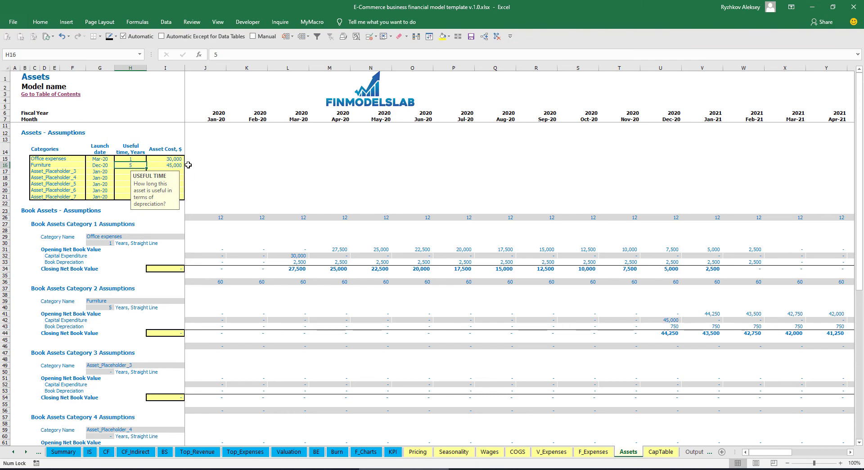
- Set the Office expenses asset's cost to 50,000
left_click(179, 159)
type("50")
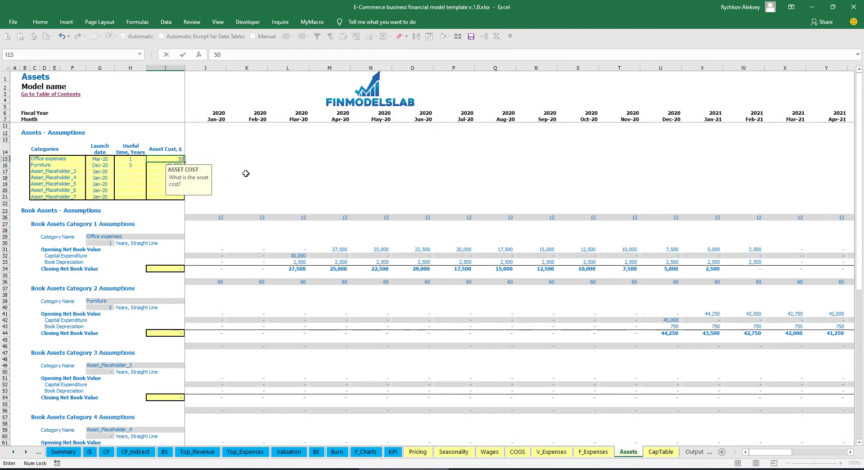
type(",000")
key("Return")
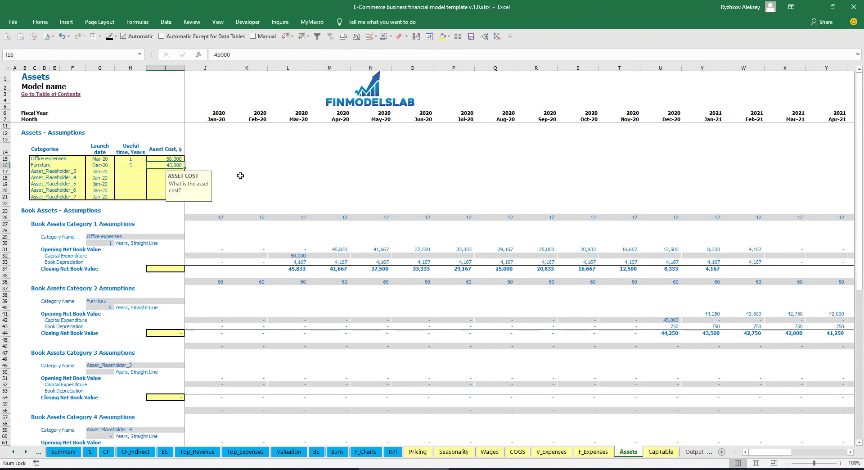
- Examine the Office expenses asset's capital expenditure and its monthly book depreciation from Mar-20 to Feb-21
left_click(4, 255)
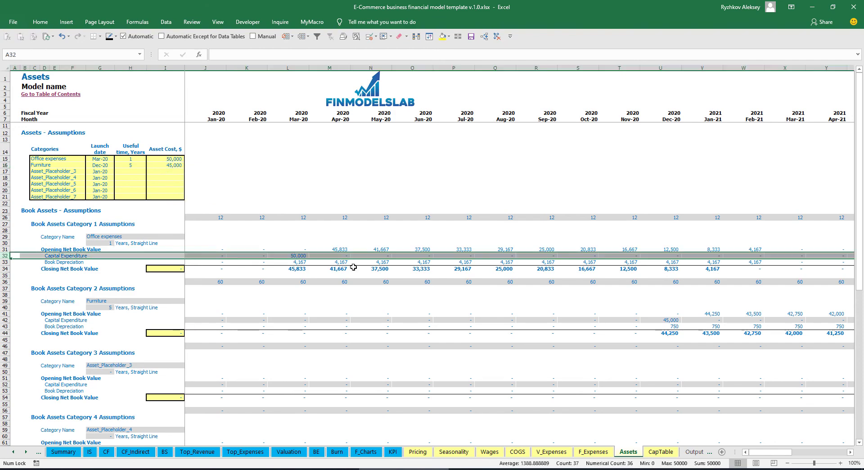
left_click(301, 256)
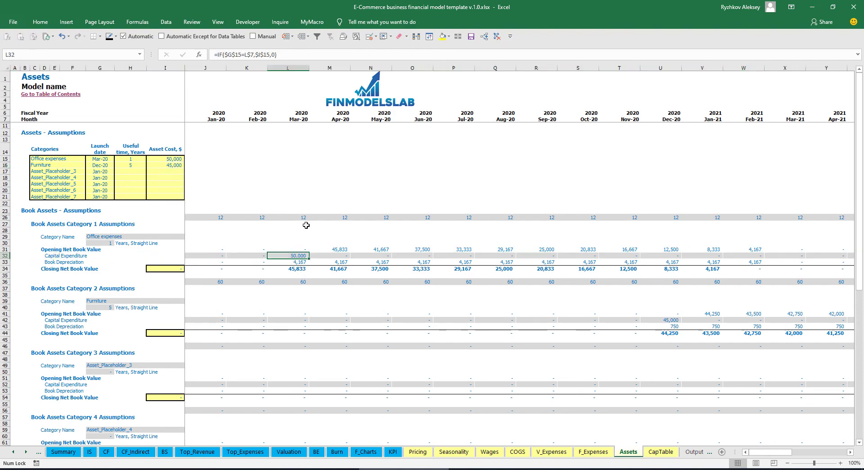
left_click_drag(302, 263, 756, 263)
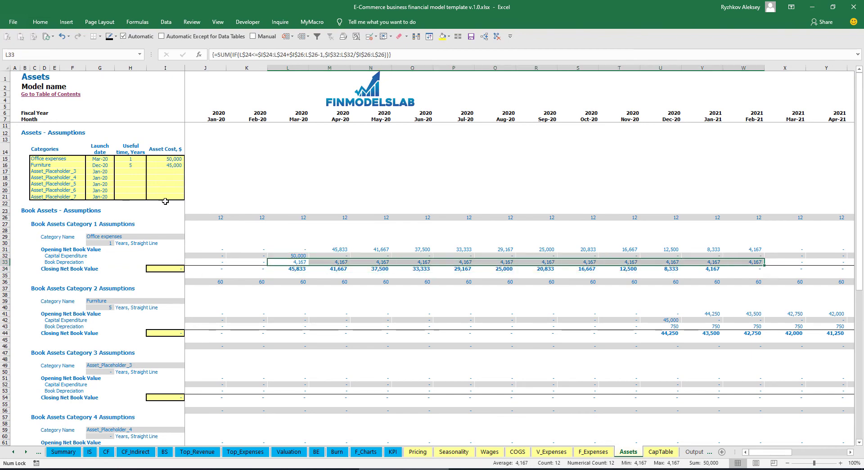
- Set the Office expenses asset's useful time to 2 years
left_click(134, 159)
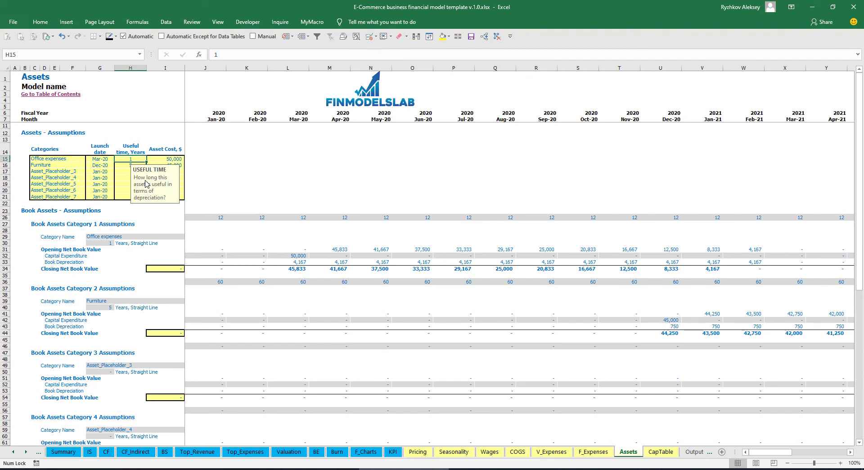
type("2")
key("Return")
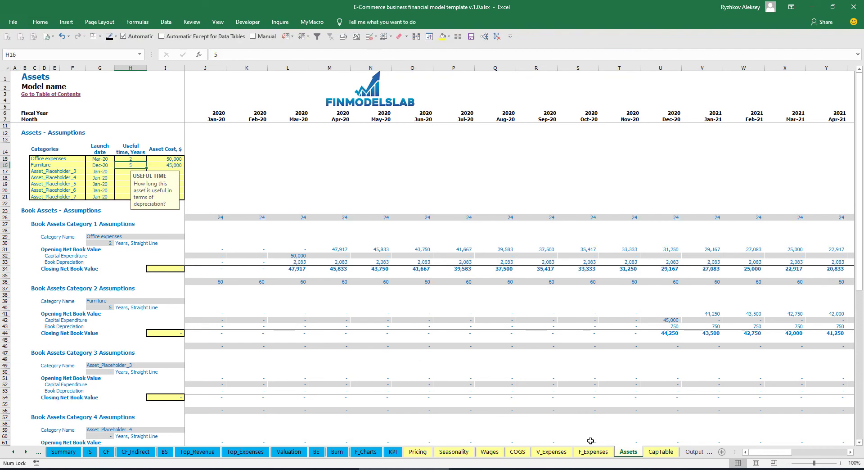
- Examine the Office expenses asset's closing net book value from Mar-20 through Feb-22, and review the remaining asset category names
left_click_drag(765, 452, 811, 451)
left_click(588, 268)
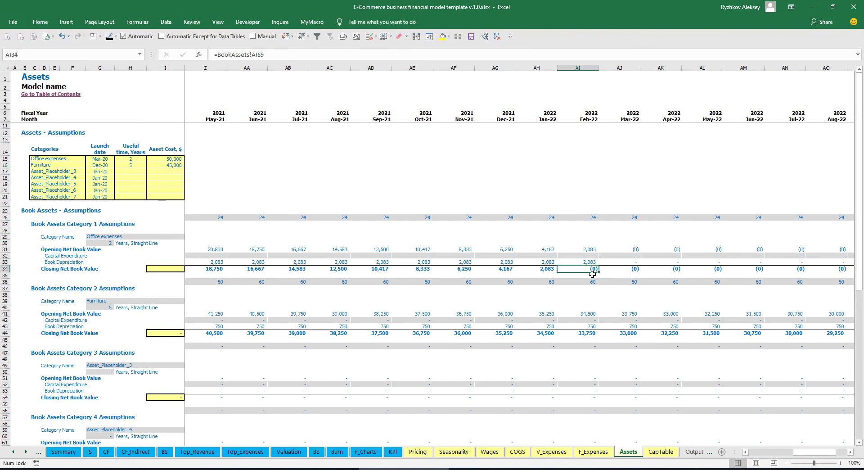
left_click_drag(813, 453, 767, 452)
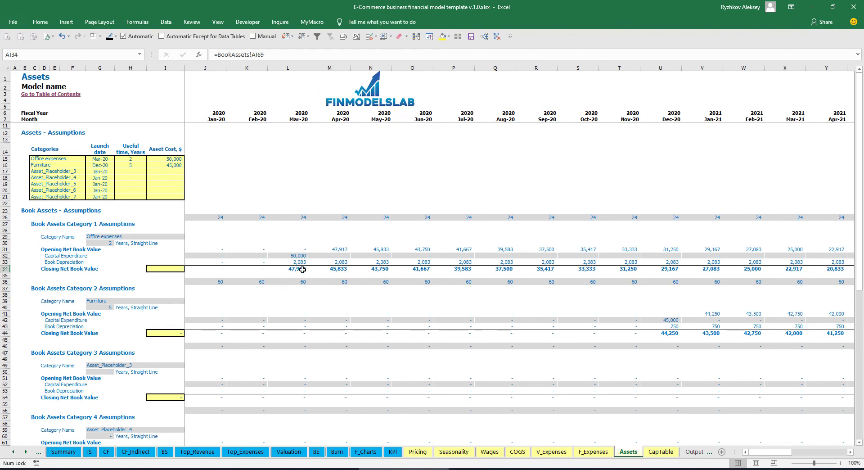
left_click_drag(302, 269, 701, 269)
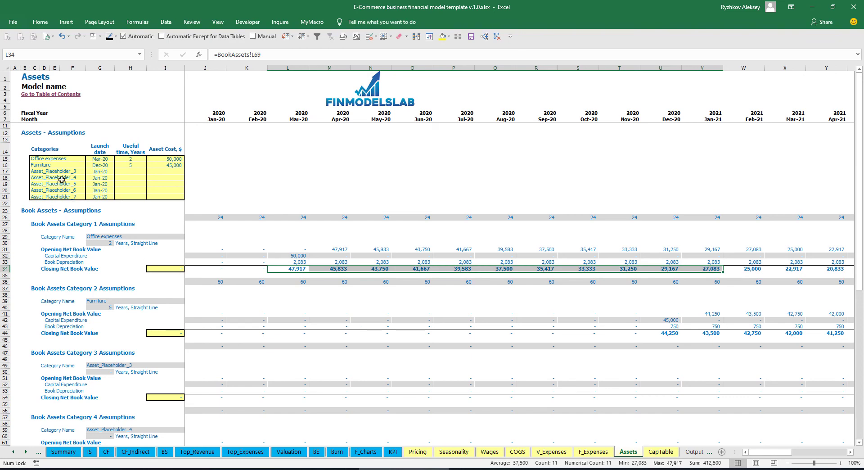
left_click_drag(49, 164, 60, 197)
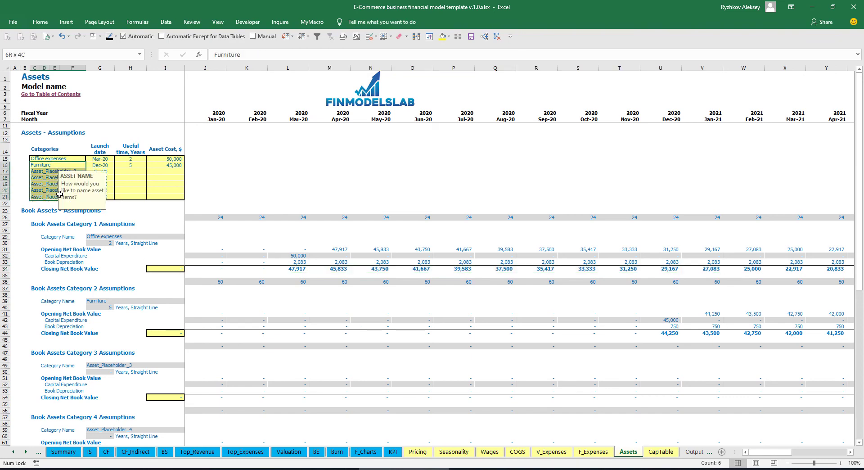
left_click(238, 167)
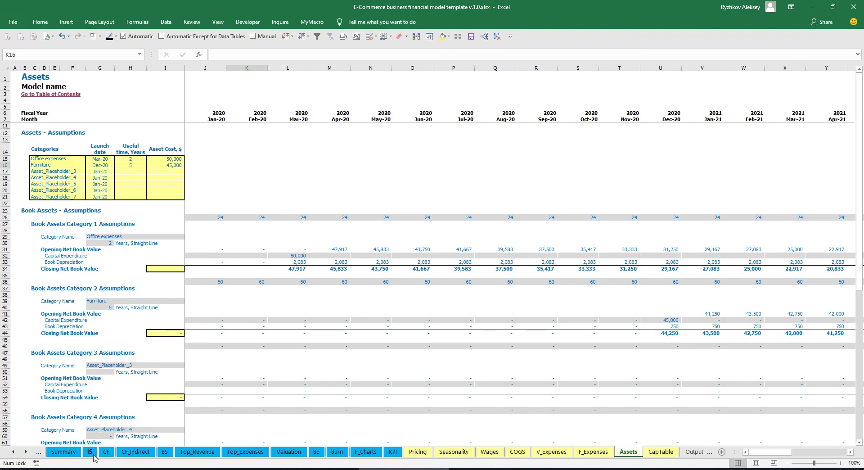
- Check the assets' effect on income statement depreciation, cash flow fixed assets capital expenditure, and balance sheet fixed assets
left_click(90, 452)
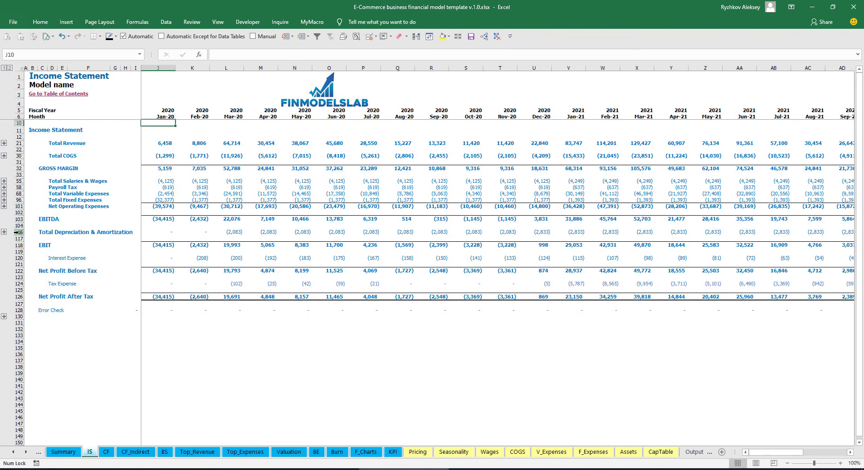
left_click_drag(160, 230, 408, 230)
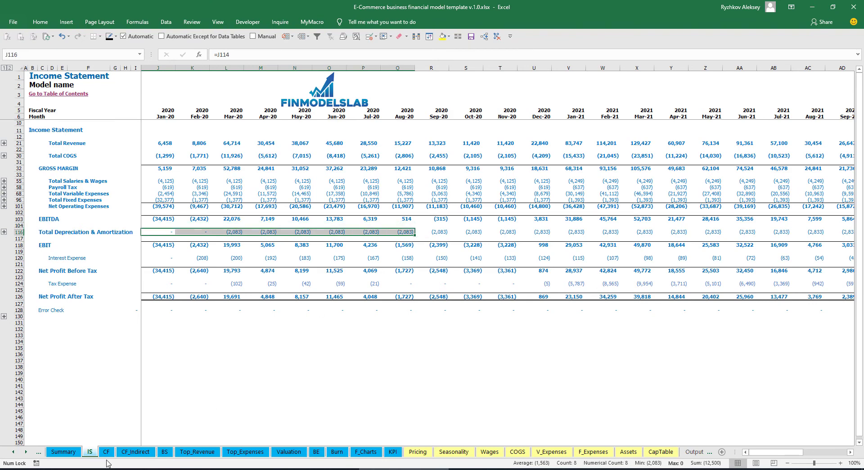
left_click(107, 452)
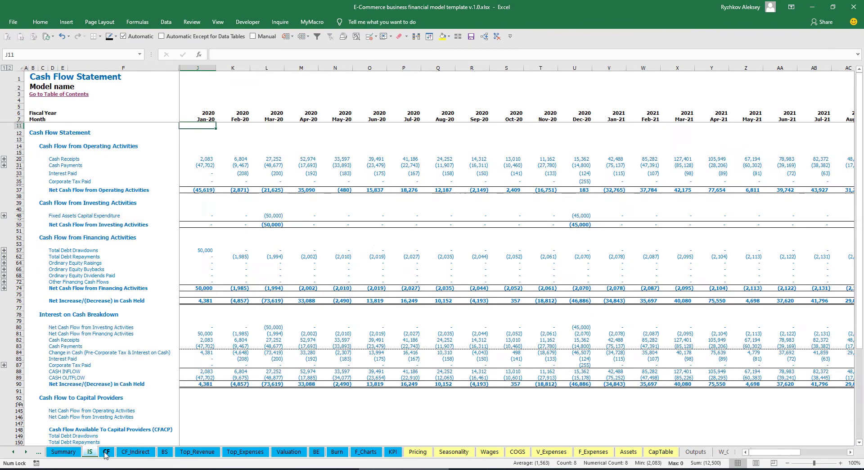
left_click(14, 215)
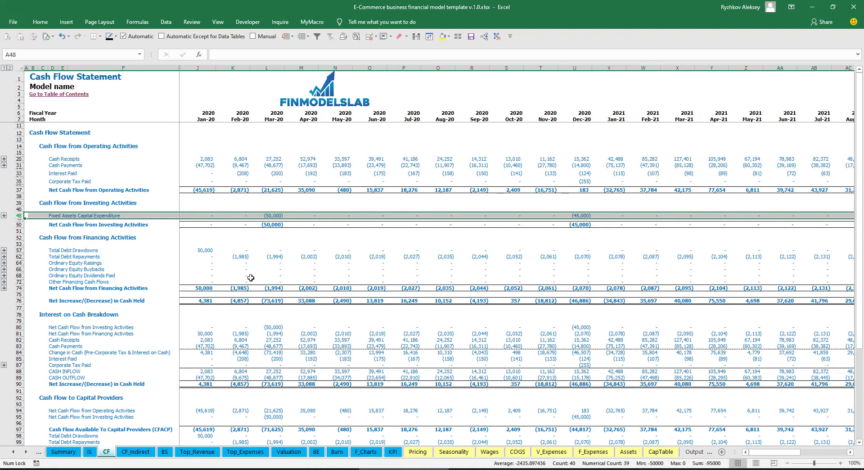
left_click(165, 451)
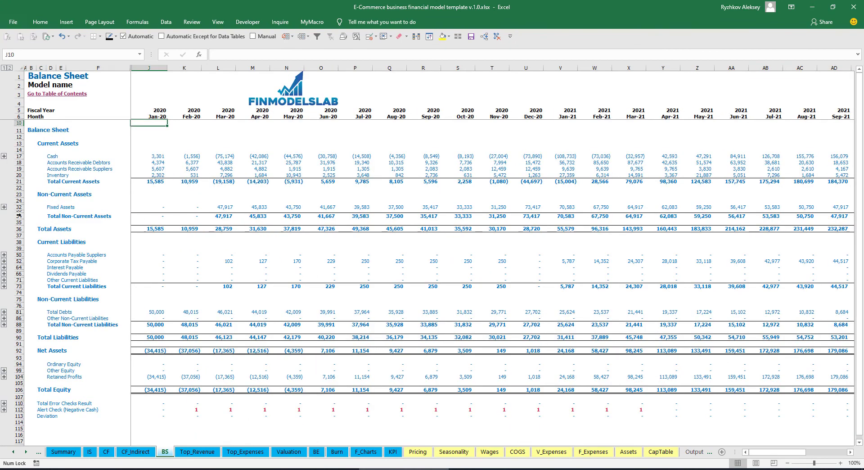
left_click(13, 207)
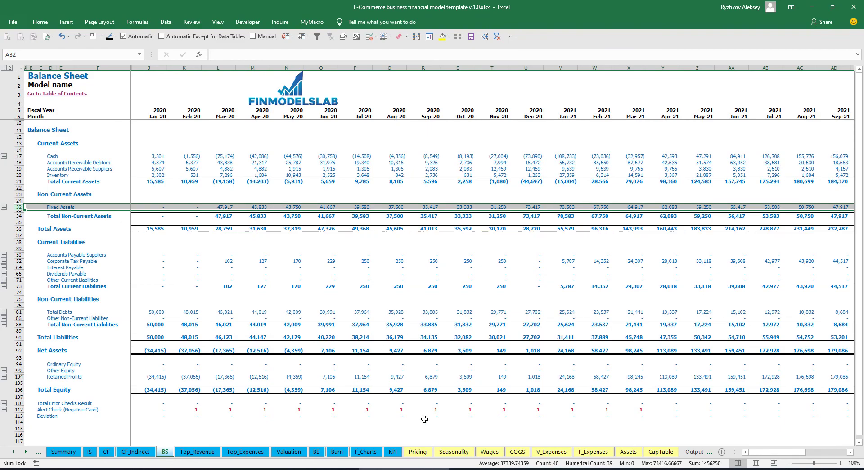
- In the DashBoard's debt assumptions, try the Annuity repayment type for Debt_1 and replace it with Usual
left_click(622, 453)
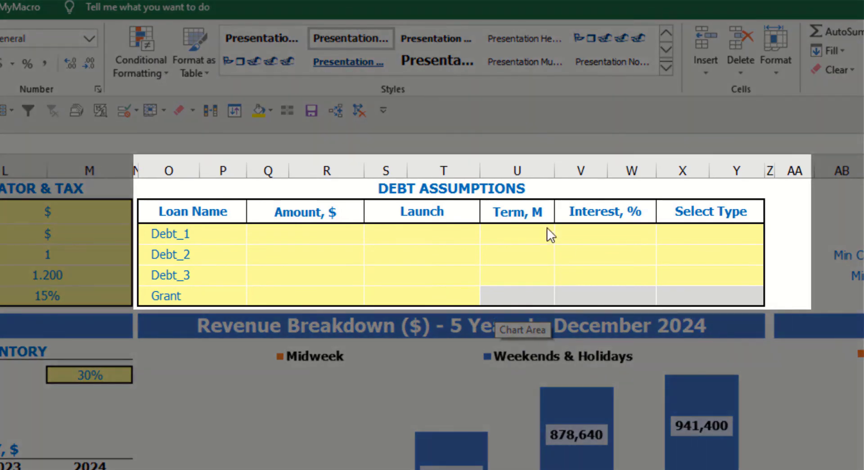
left_click(501, 188)
left_click(501, 188)
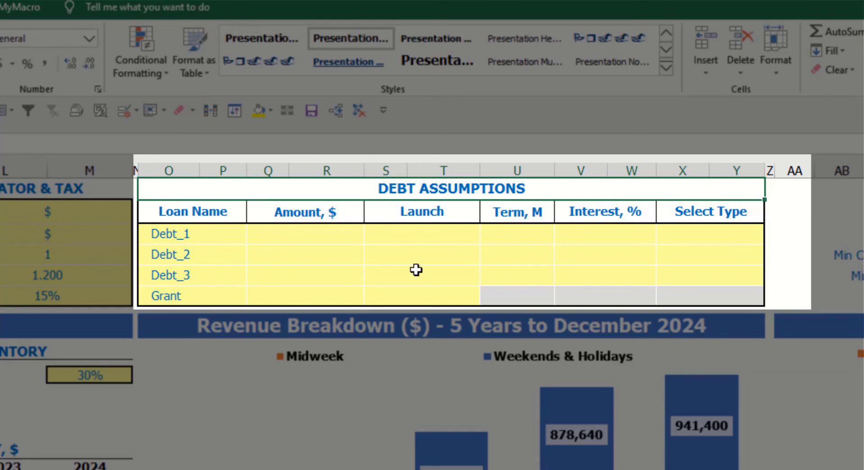
left_click(761, 229)
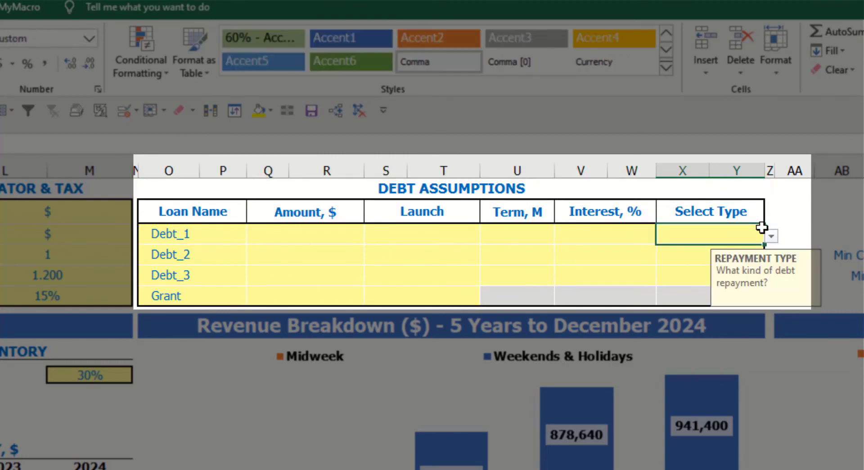
left_click(772, 236)
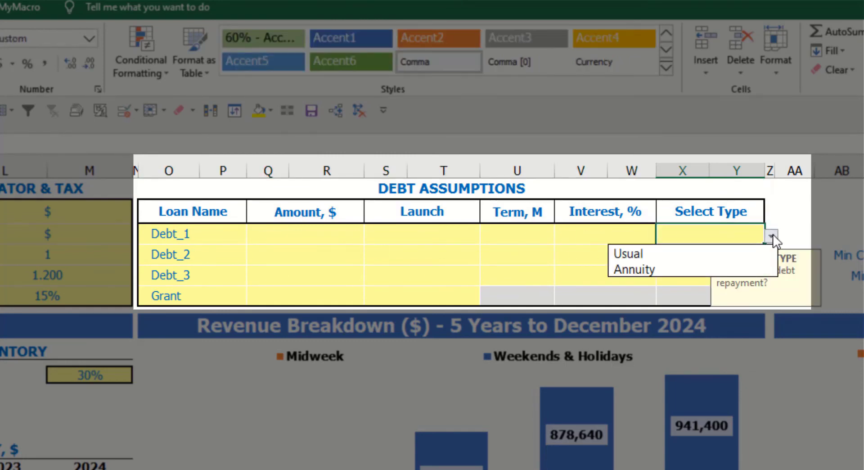
left_click(750, 264)
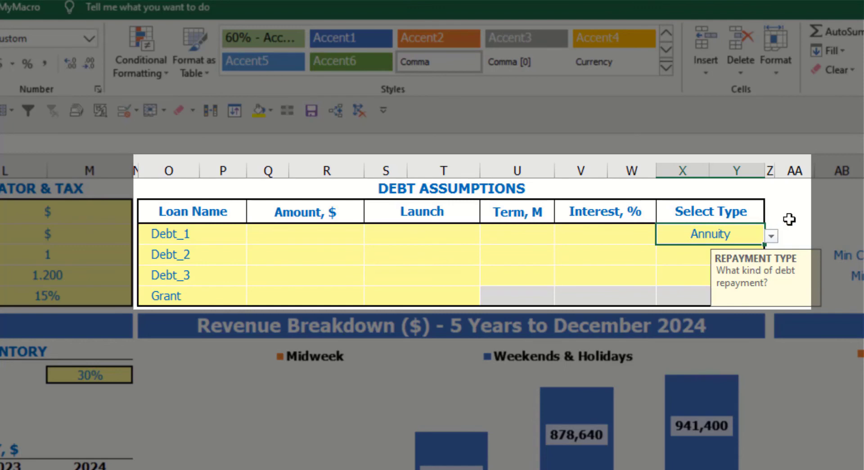
left_click(771, 236)
left_click(739, 254)
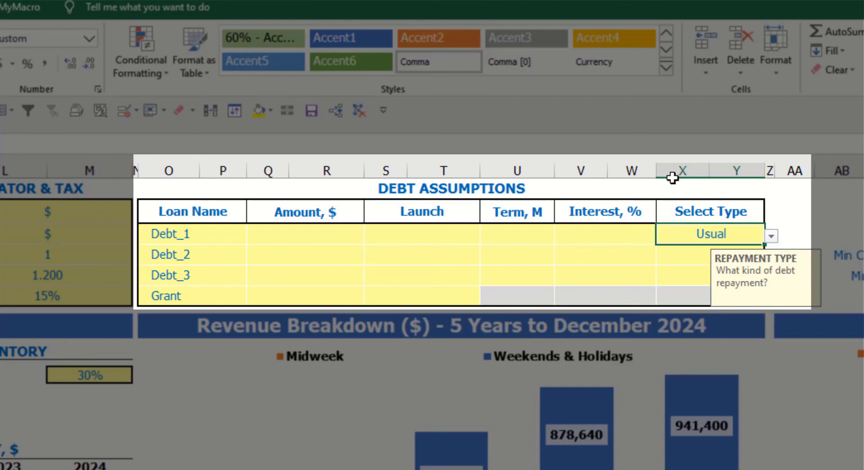
- Set Debt_1's amount to 1,000,000 and its launch month to Feb-20
left_click(340, 235)
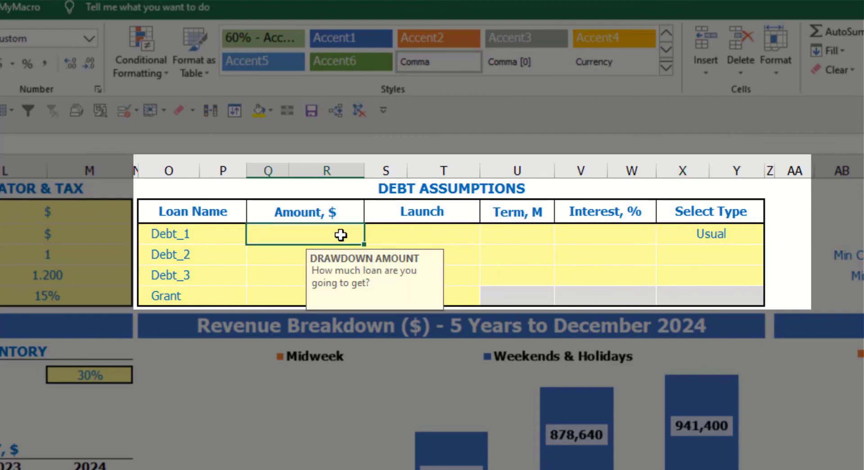
type("1,00")
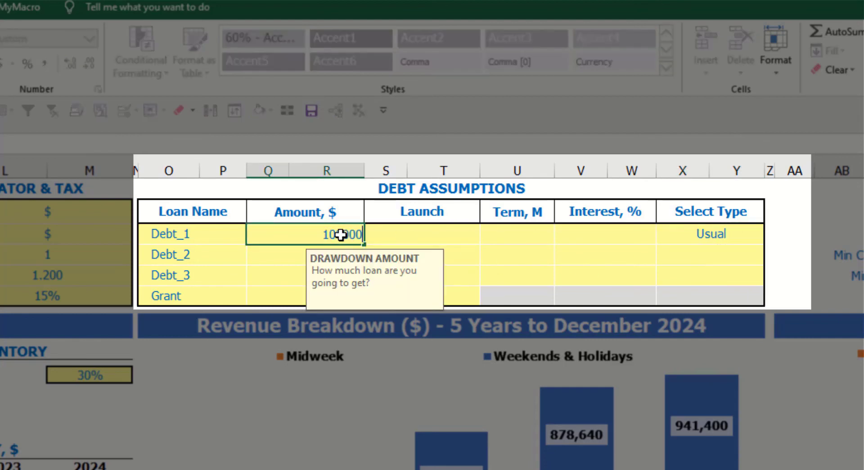
type("0,000")
key("Return")
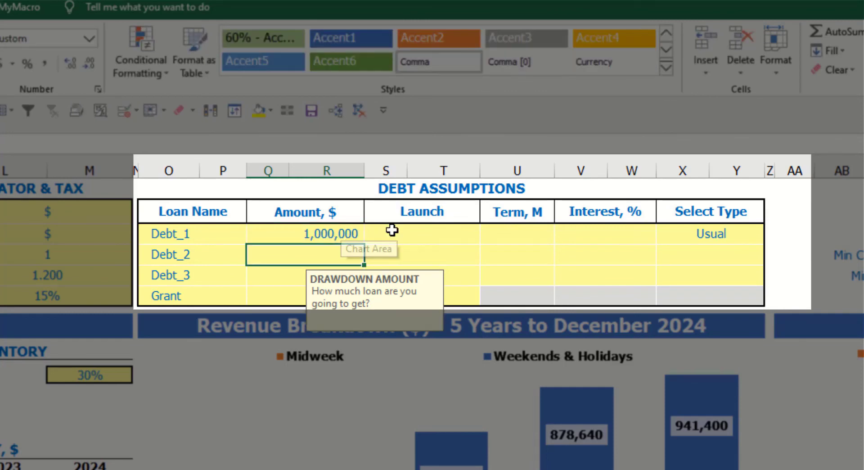
left_click(479, 239)
left_click(488, 236)
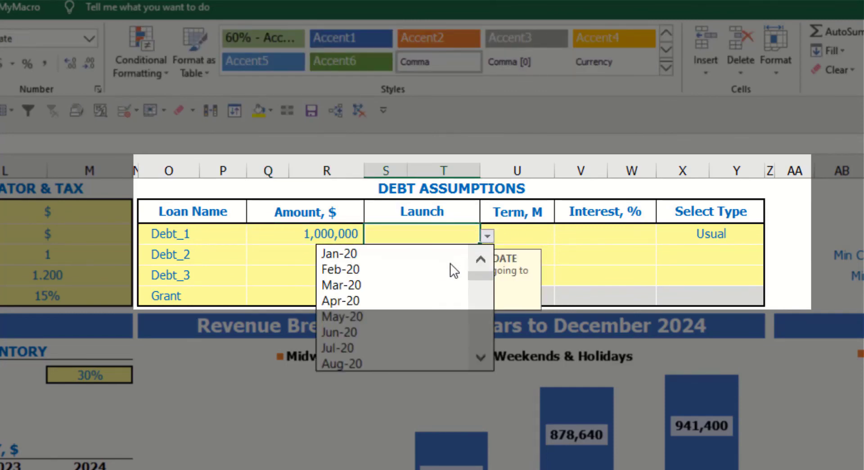
left_click(448, 265)
- Set Debt_1's repayment term to 60 months and its annual interest rate to 5%
left_click(519, 227)
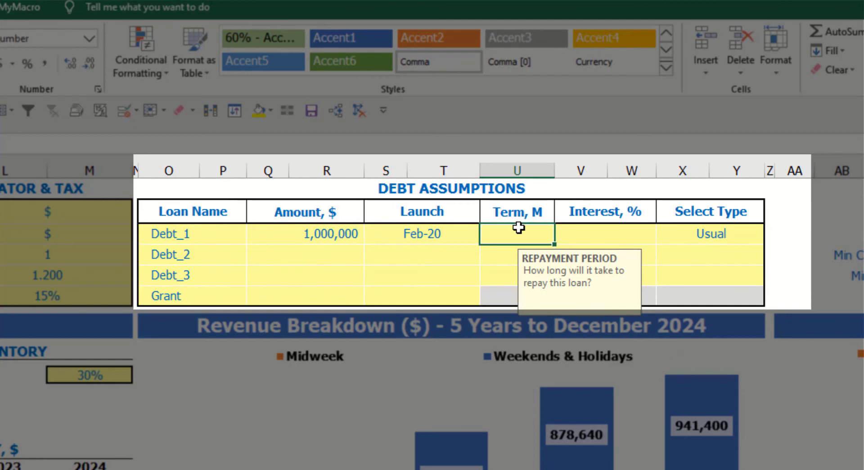
type("60")
key("Return")
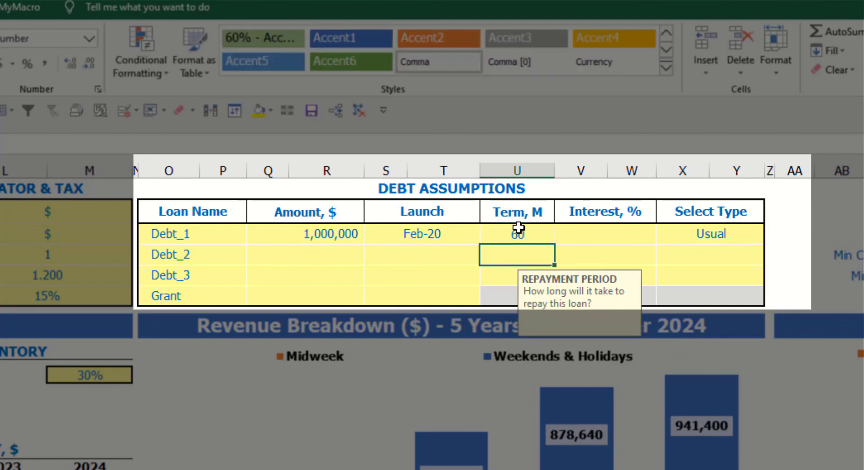
left_click(570, 232)
type("5")
key("Return")
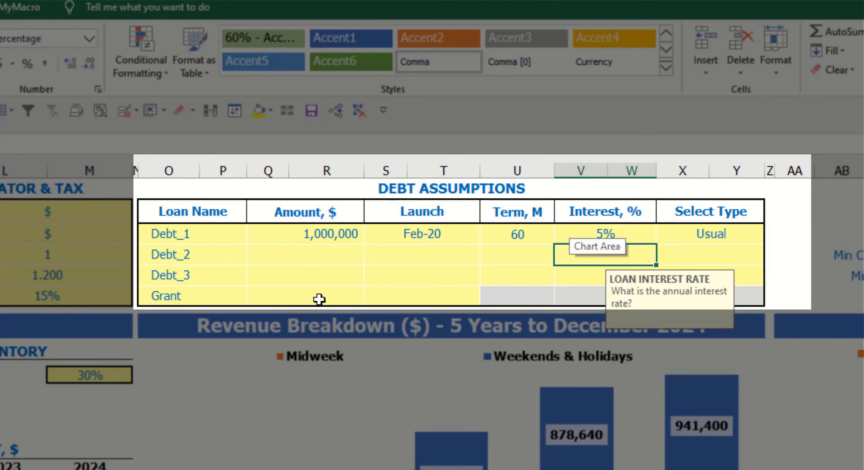
- Enter a grant of 500,000 launching in Mar-20 in the debt assumptions
left_click(315, 299)
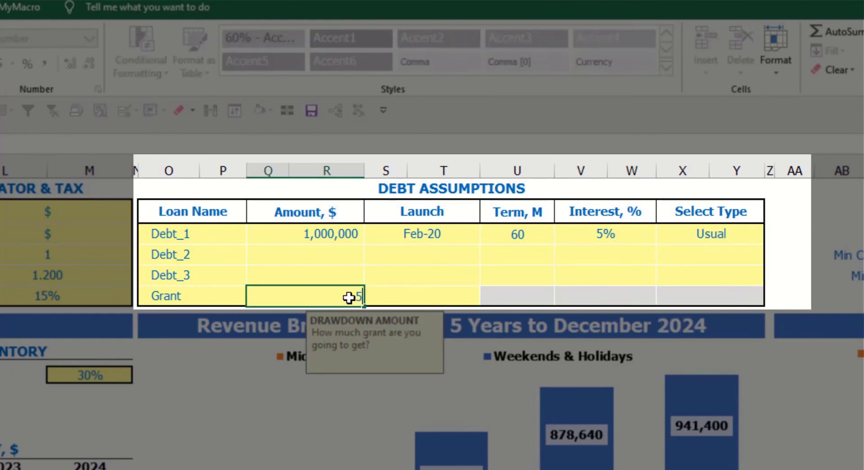
type("500000")
key("Return")
left_click(444, 298)
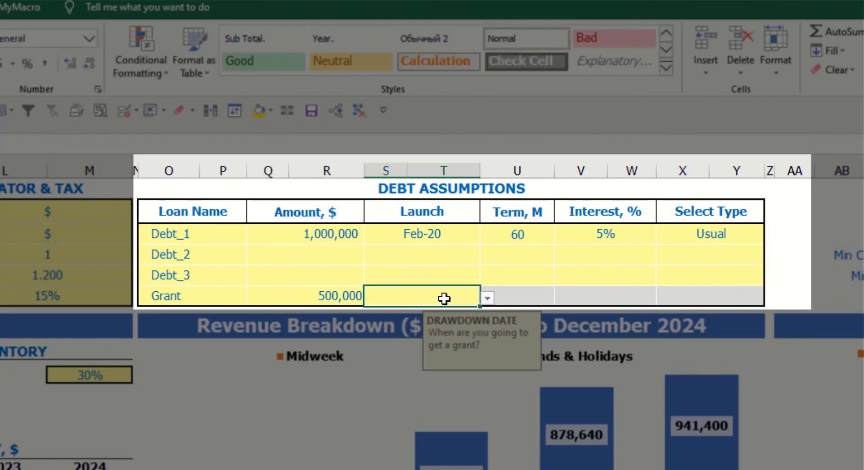
left_click(487, 298)
left_click(432, 351)
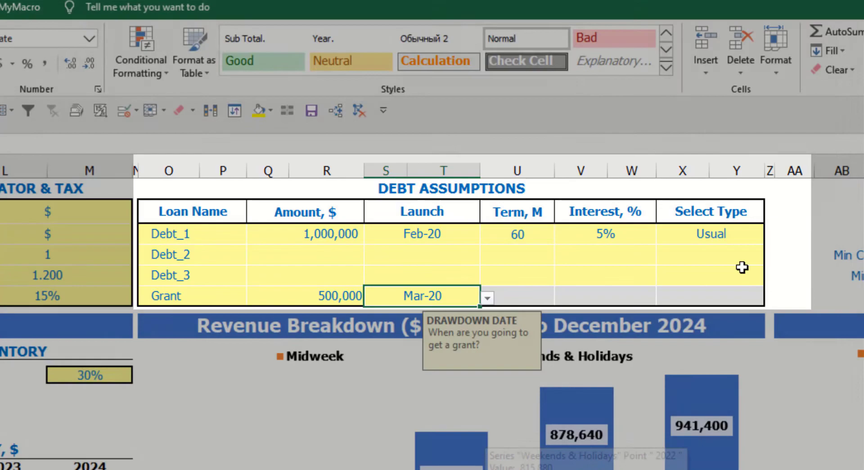
left_click(786, 218)
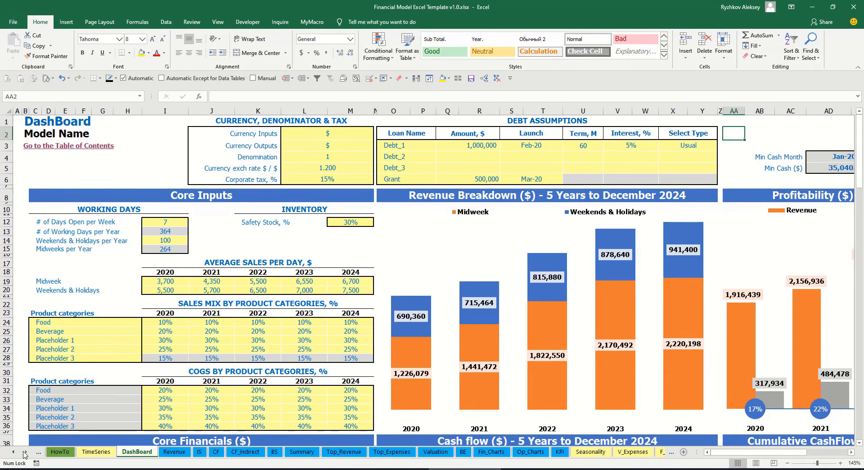
- Examine the Capital sheet's balance, repayment and interest calculations for Debt_1, Debt_2, Debt_3 and the total debts
left_click(25, 452)
left_click(26, 451)
left_click(25, 452)
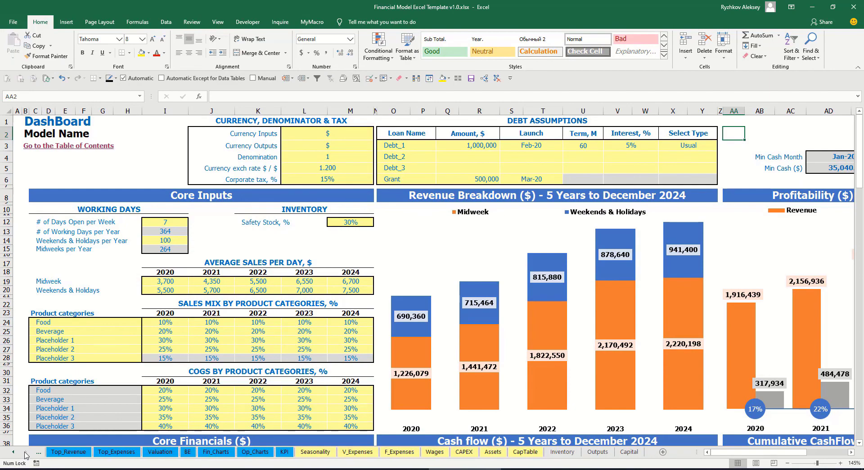
left_click(635, 453)
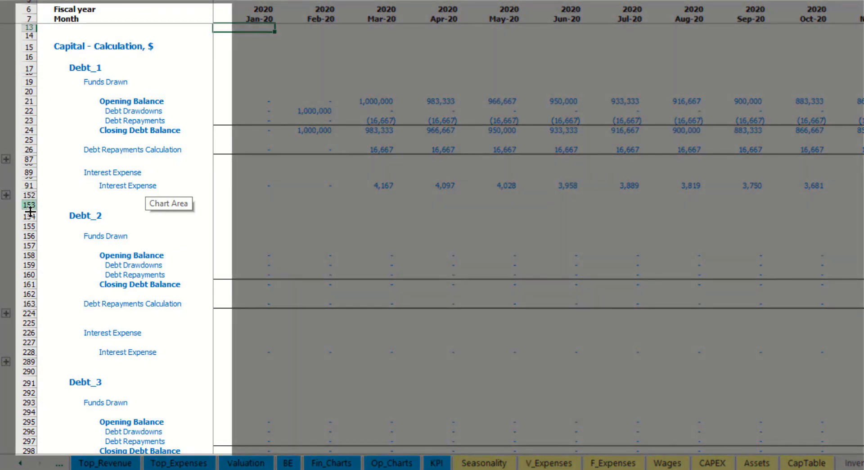
scroll(28, 195, "down", 5)
left_click(28, 192)
scroll(28, 193, "down", 5)
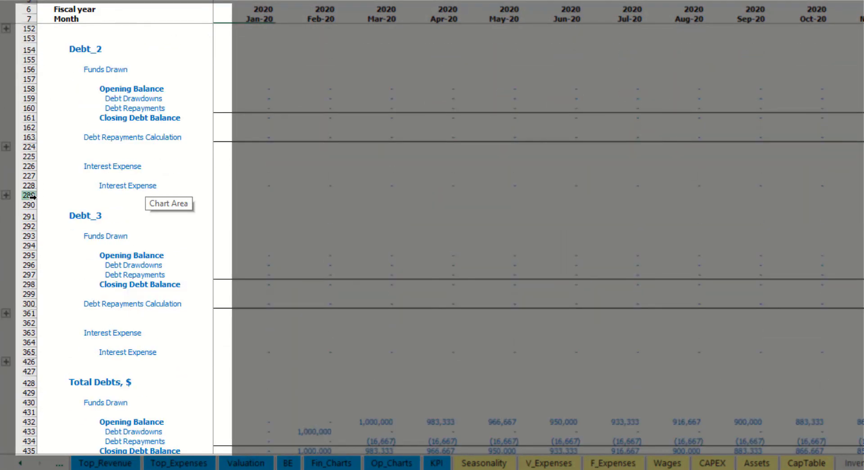
scroll(54, 224, "up", 10)
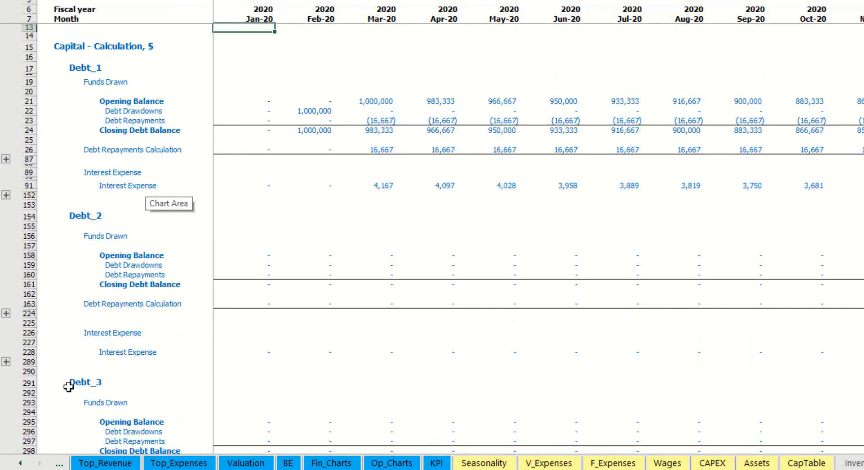
- Check the debt's effect on the Interest Expense row of the income statement
left_click(20, 463)
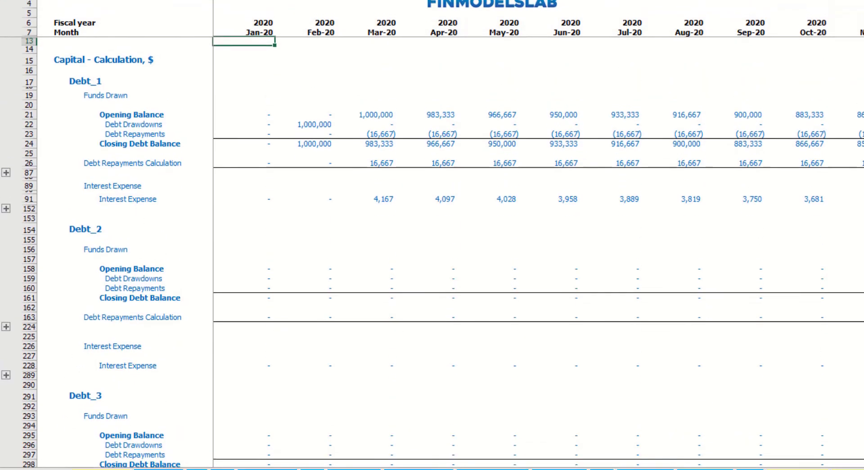
left_click(81, 464)
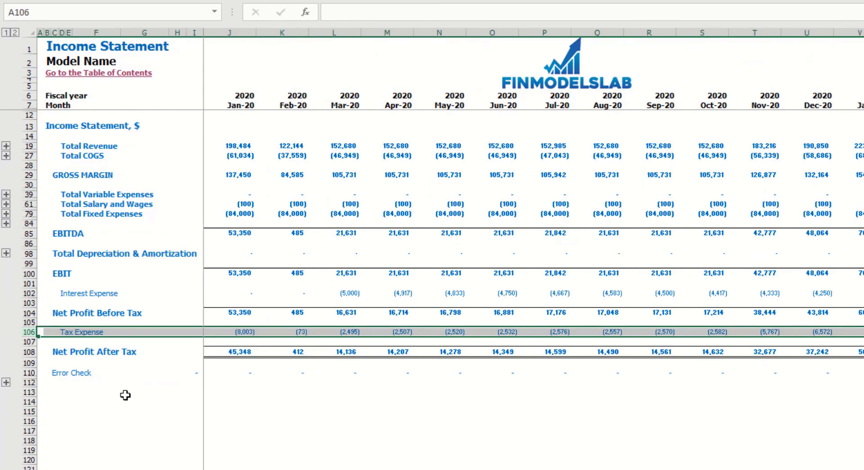
left_click(31, 293)
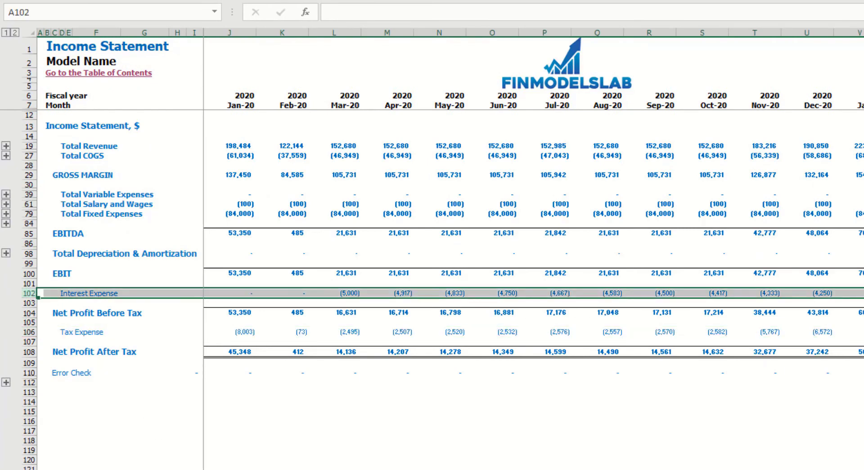
- Check interest paid, debt drawdowns and debt repayments in the cash flow statement, and the Debt row in the balance sheet
key("ctrl+Page_Down")
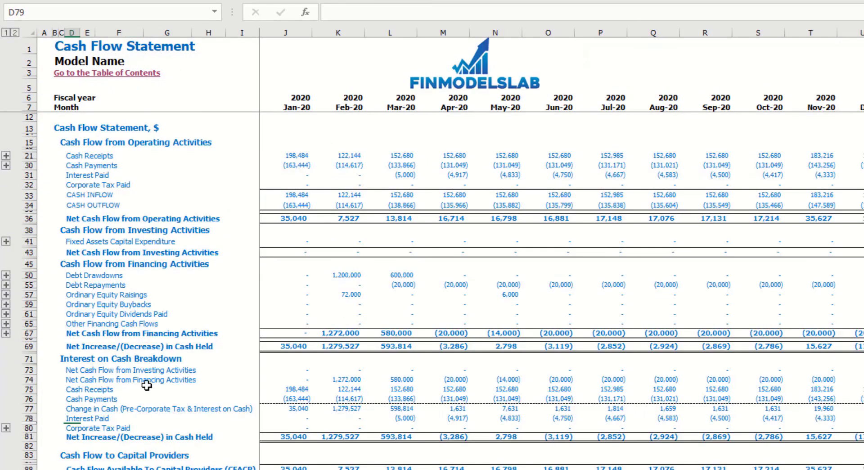
left_click(27, 176)
left_click(29, 275)
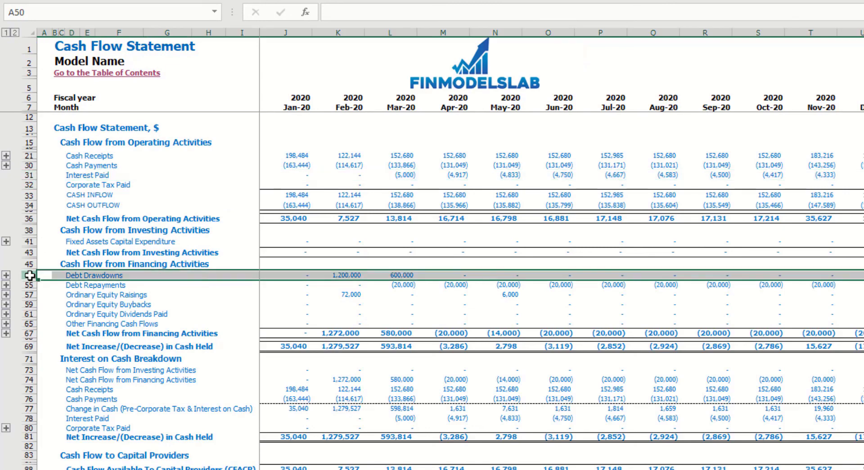
left_click(30, 285)
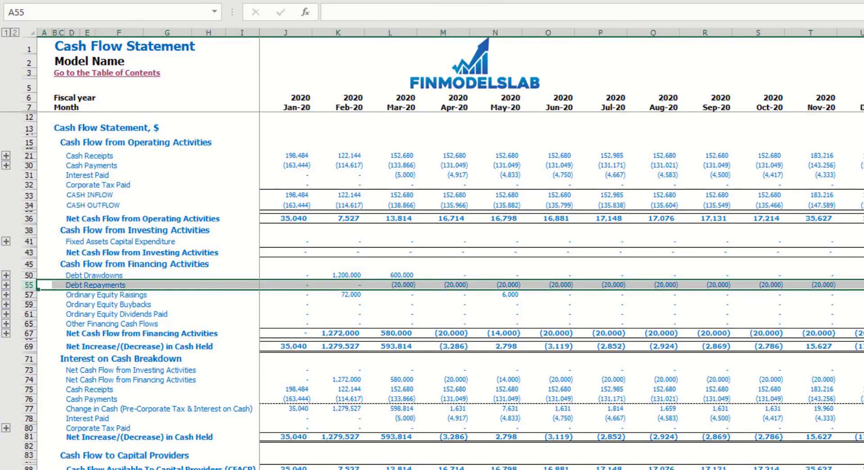
key("ctrl+Page_Down")
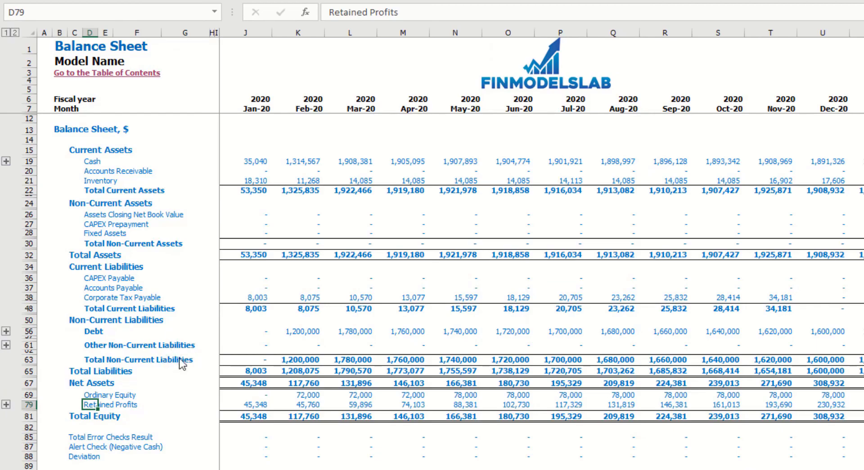
left_click(28, 332)
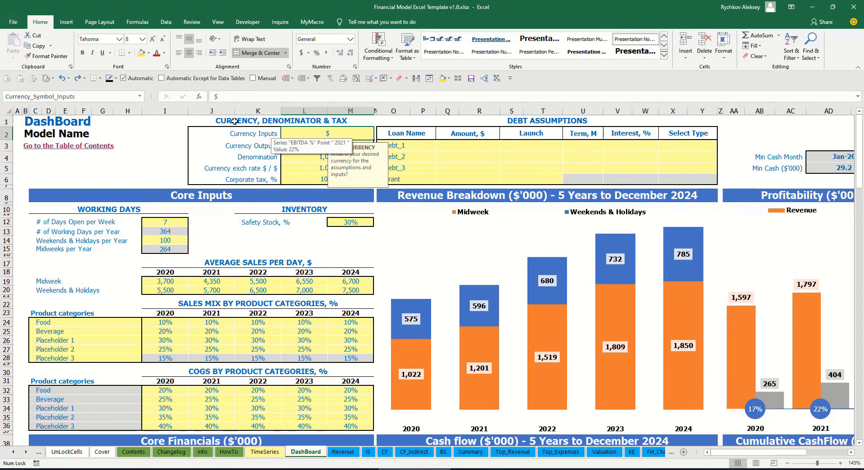
- Review the DashBoard's input and output currency settings and set the input currency to USD
left_click(154, 138)
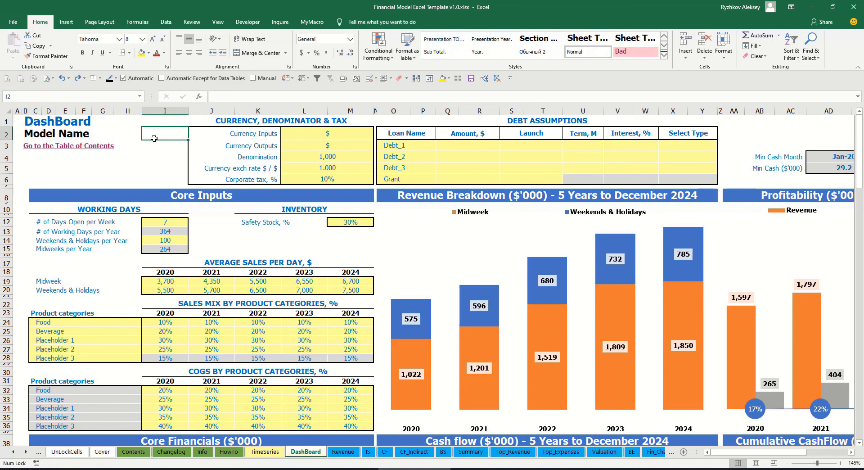
left_click(317, 134)
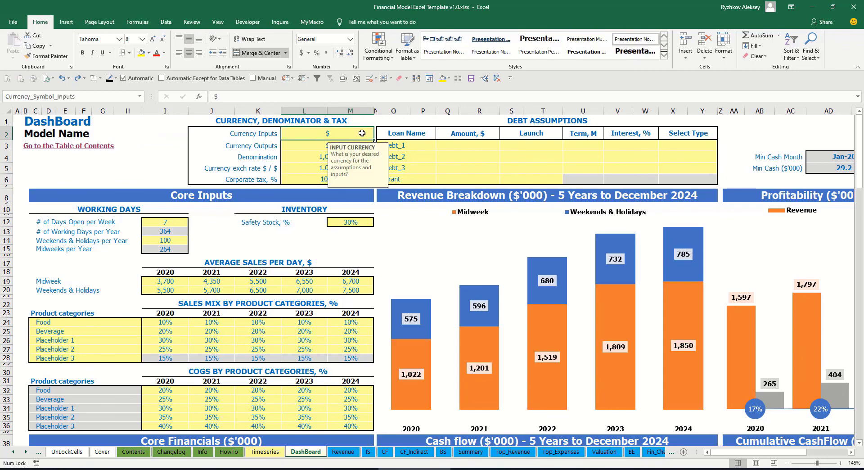
left_click(304, 144)
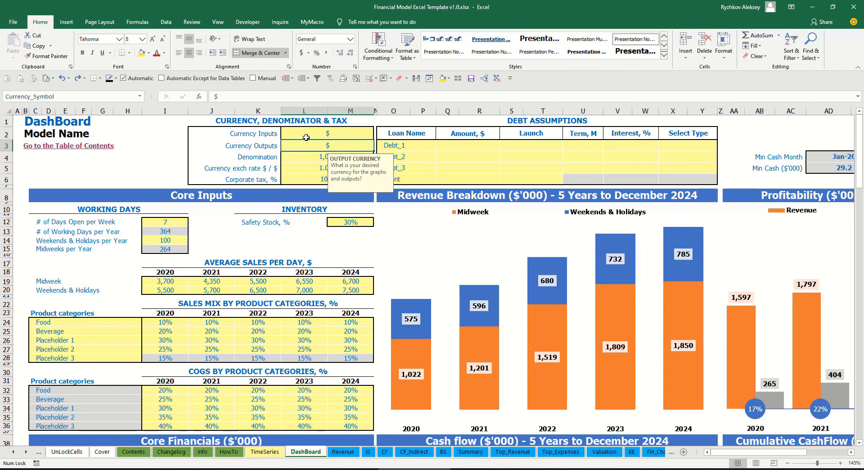
key("Up")
key("Down")
left_click(318, 134)
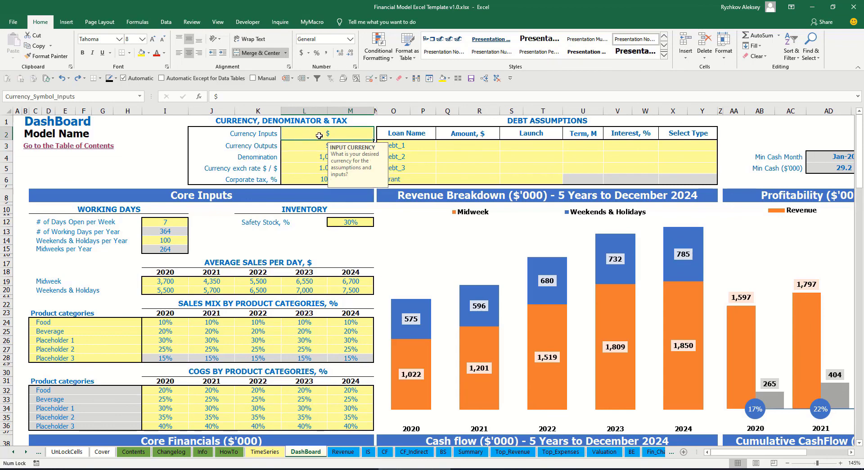
type("USD")
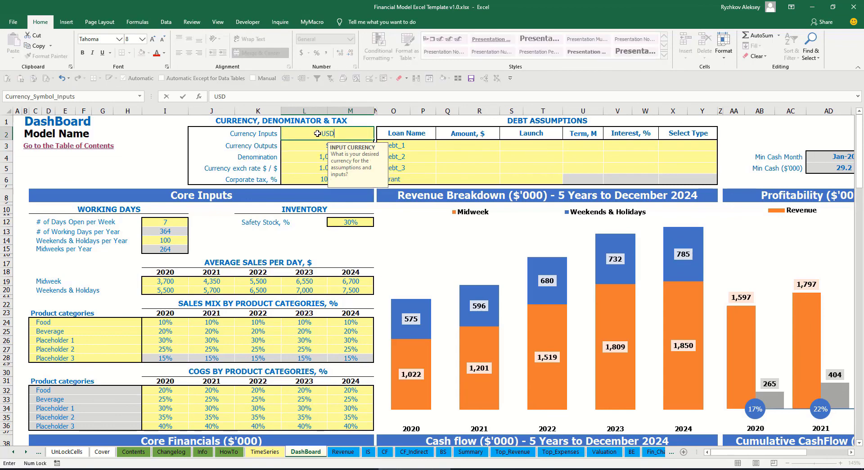
key("Return")
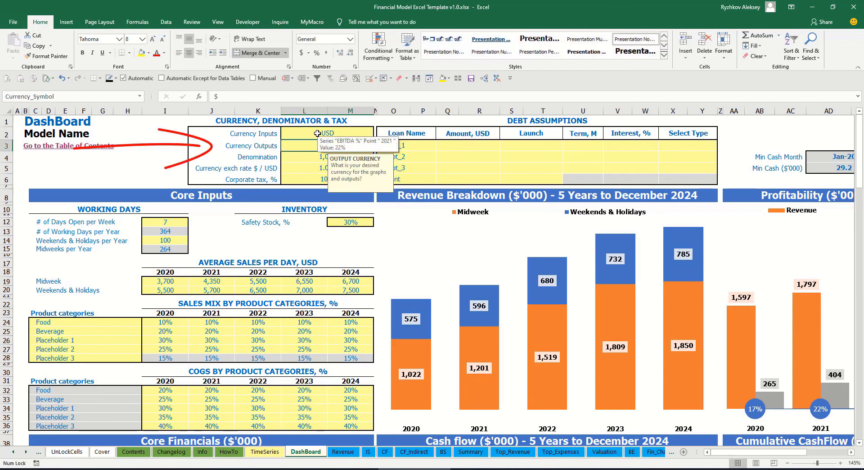
- Set the DashBoard's output currency to EUR and the EUR / USD currency exchange rate to 1.2
type("EUR")
key("Return")
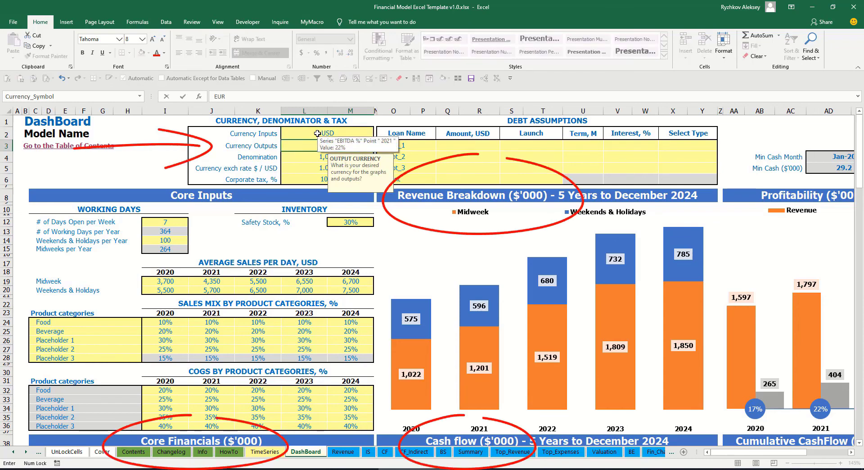
key("Return")
left_click(166, 146)
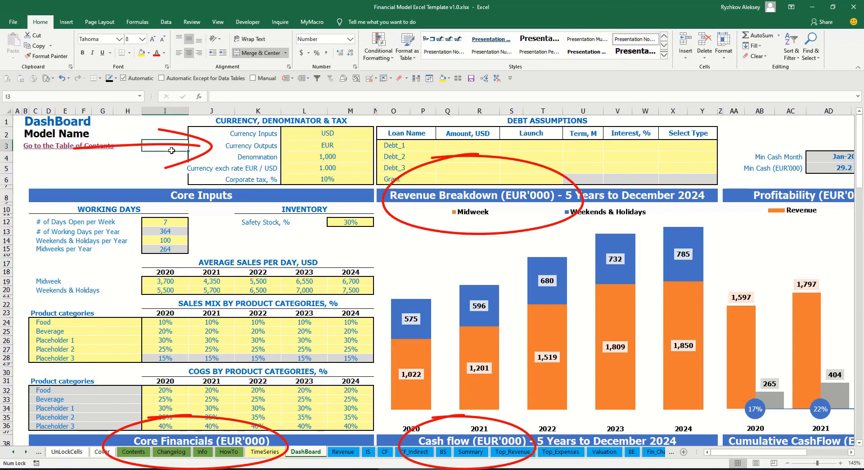
left_click(317, 167)
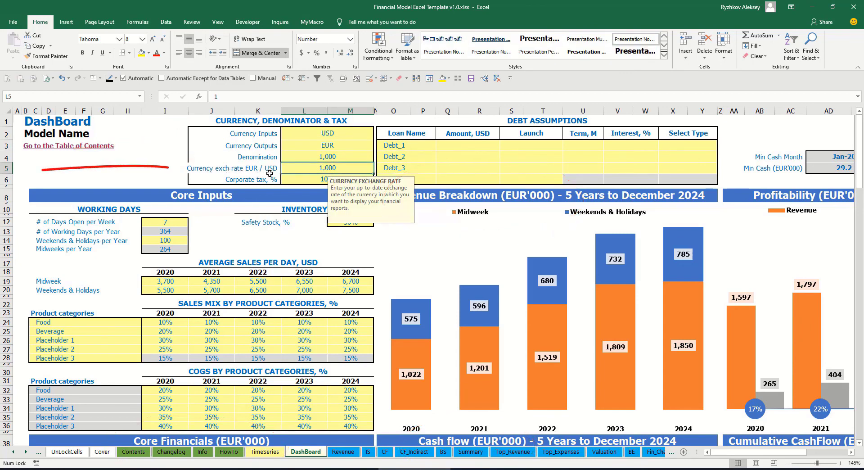
type("1.2")
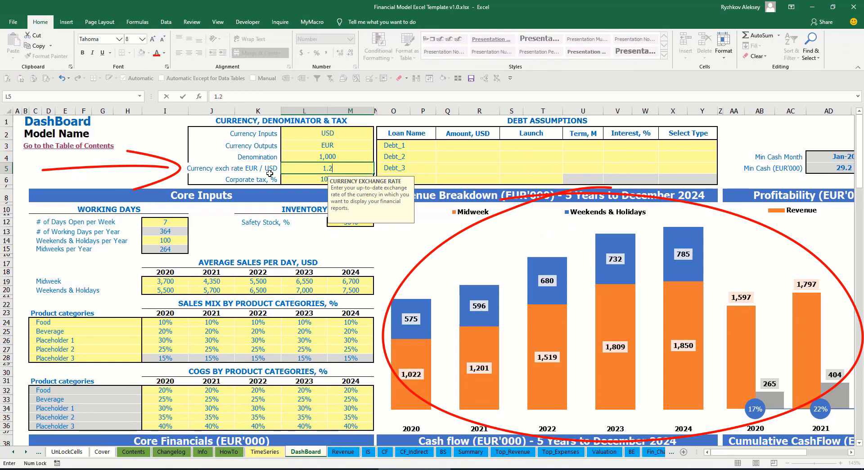
key("Return")
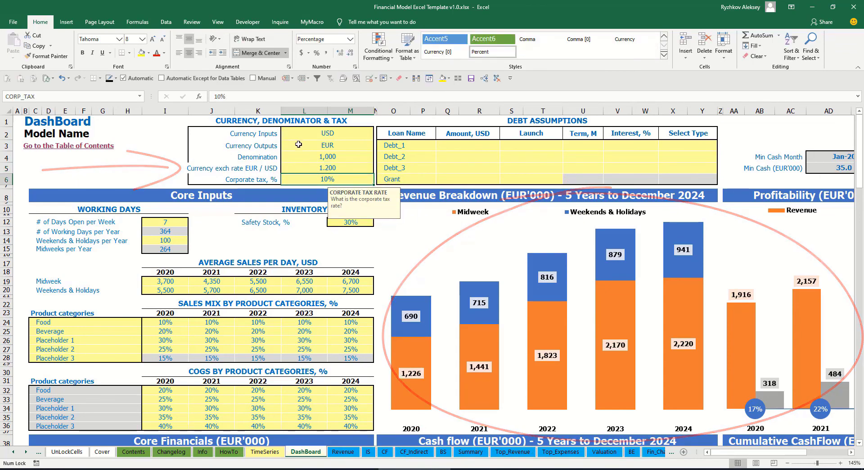
- Review the input currency, output currency and currency exchange rate settings on the DashBoard
key("Up")
key("Up")
key("Up")
key("Up")
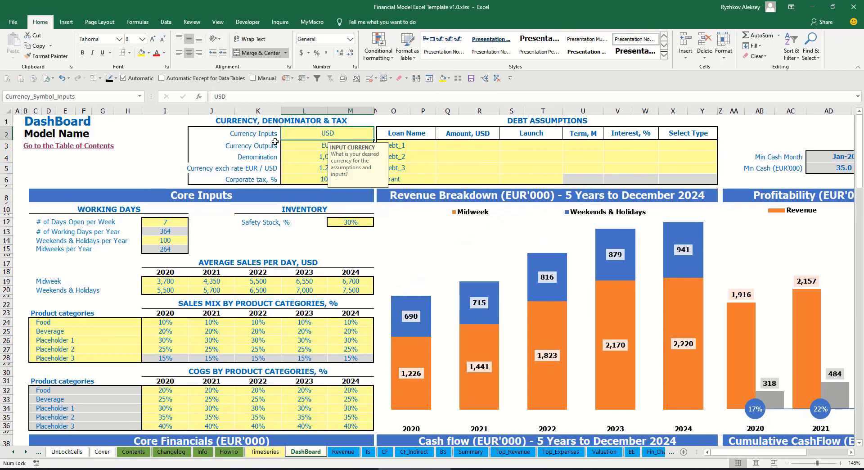
left_click(304, 146)
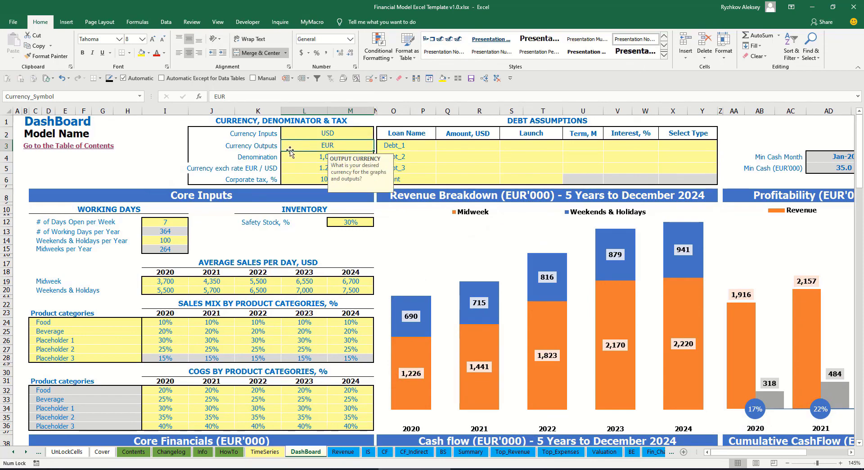
left_click(294, 168)
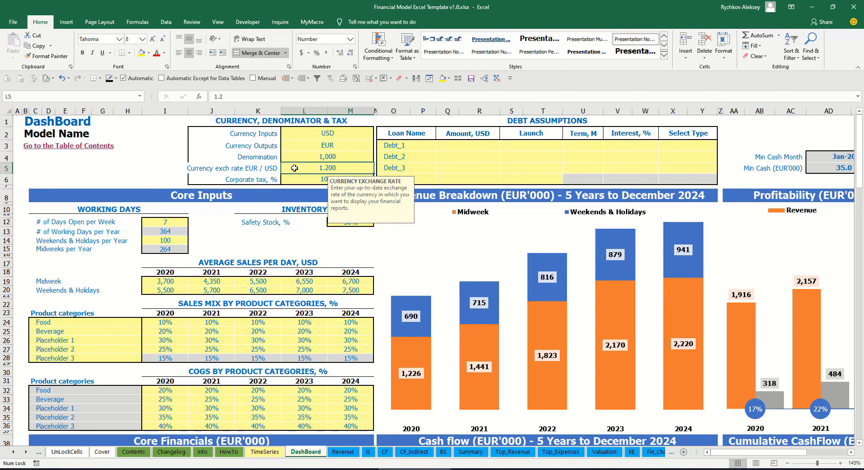
- Check how the output denomination appears in the Summary sheet's five-year and 2022 income statement headings
left_click(311, 151)
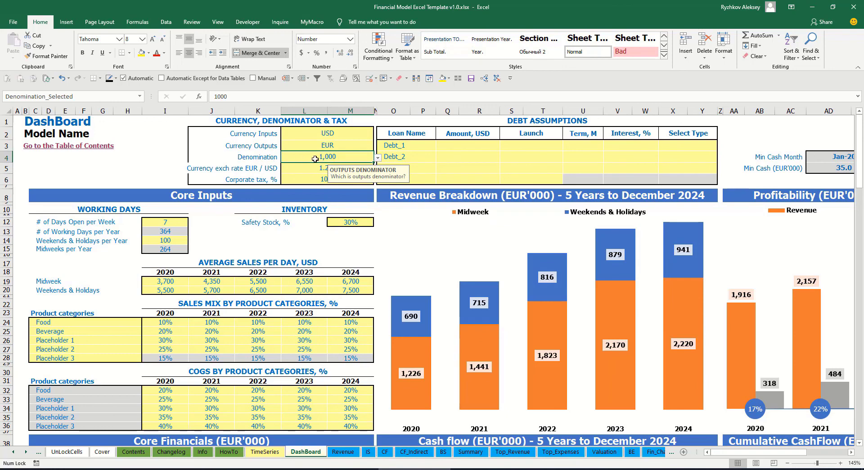
left_click(470, 452)
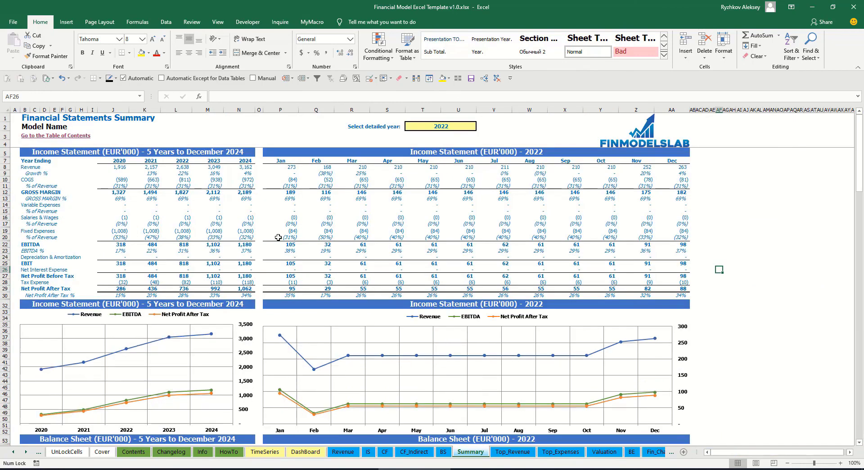
left_click(477, 150)
left_click(186, 150)
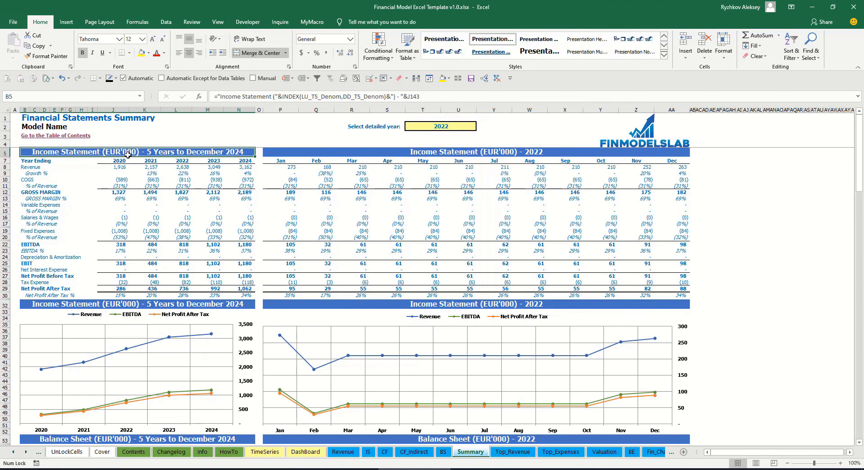
- Set the output denomination to 1,000,000 and check the Summary sheet's income statement headings
left_click(305, 452)
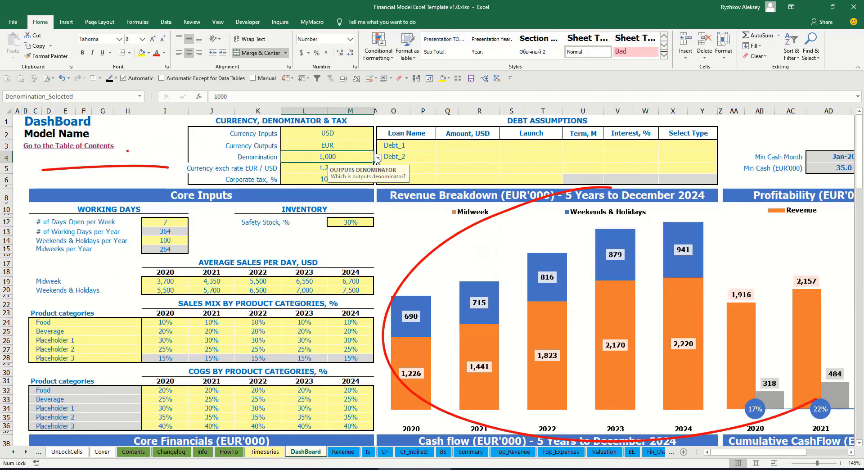
left_click(328, 157)
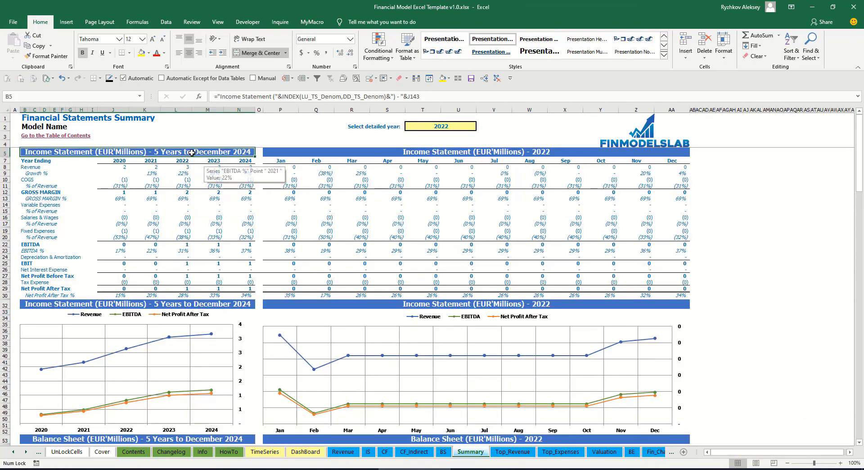
left_click(359, 152)
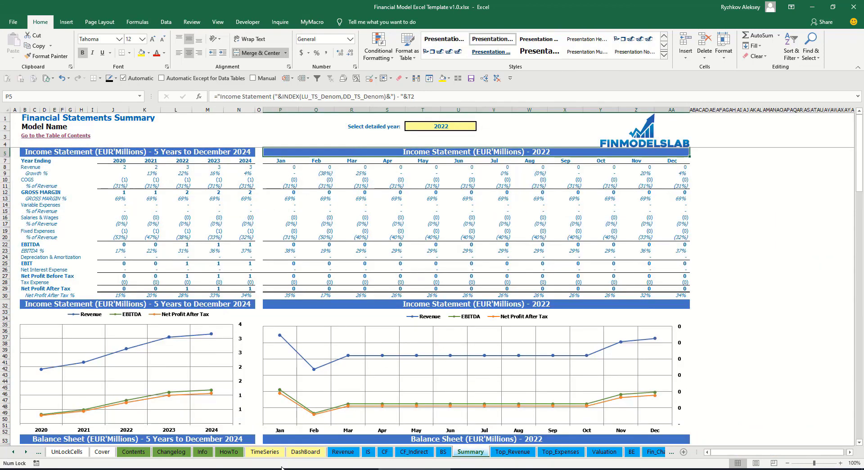
- Set the DashBoard's output denomination to 1 and check the Summary sheet's income statements
left_click(306, 452)
left_click(377, 157)
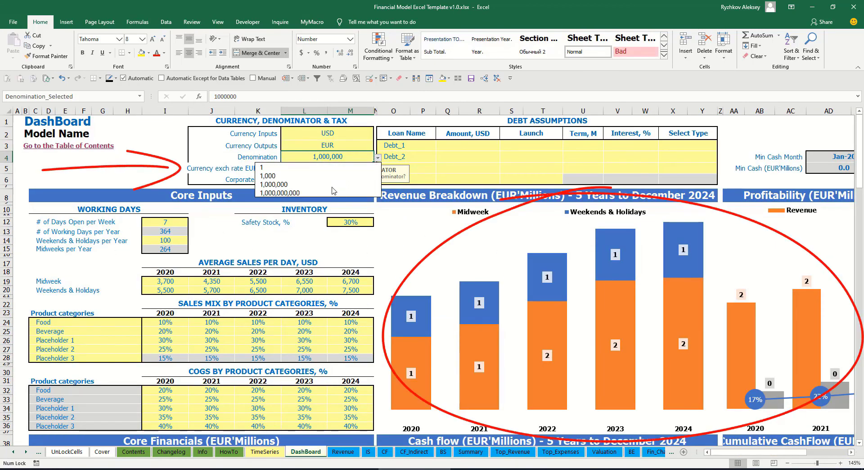
left_click(317, 168)
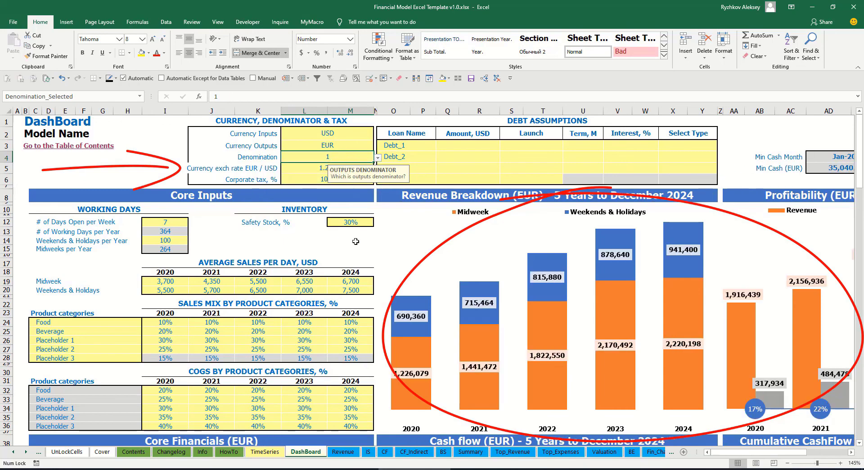
left_click(471, 452)
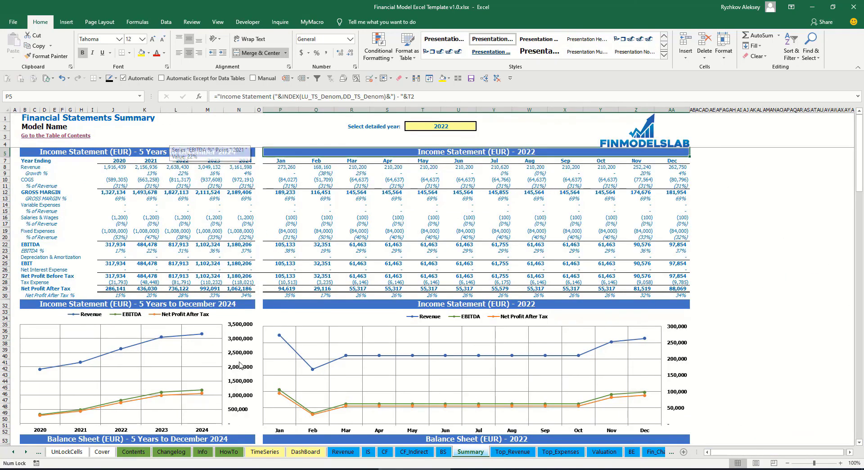
- Set the DashBoard's corporate tax to 15% and check the Tax Expense row of the income statement
left_click(306, 452)
left_click(308, 174)
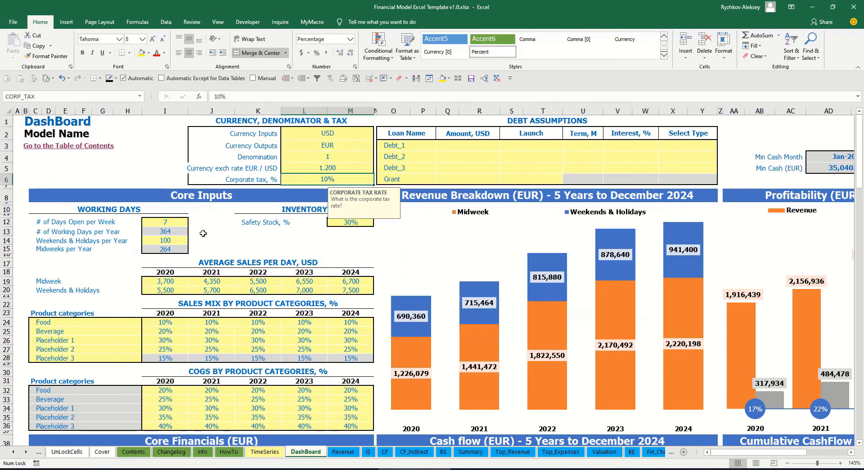
type("15")
key("Return")
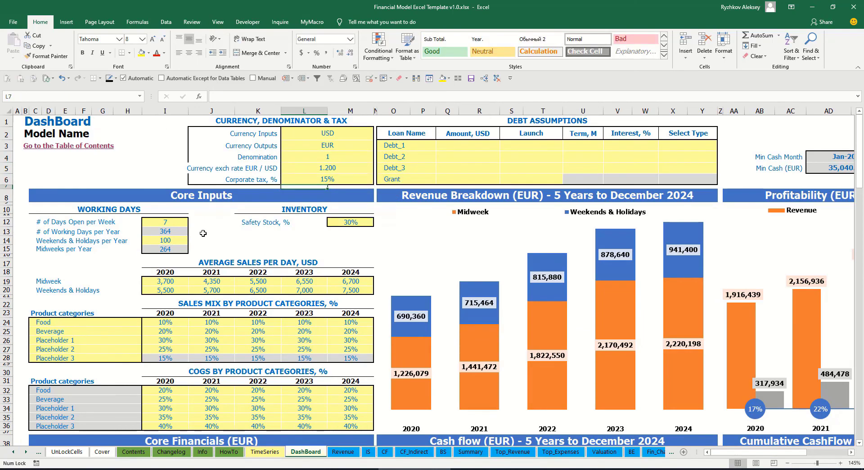
left_click(368, 452)
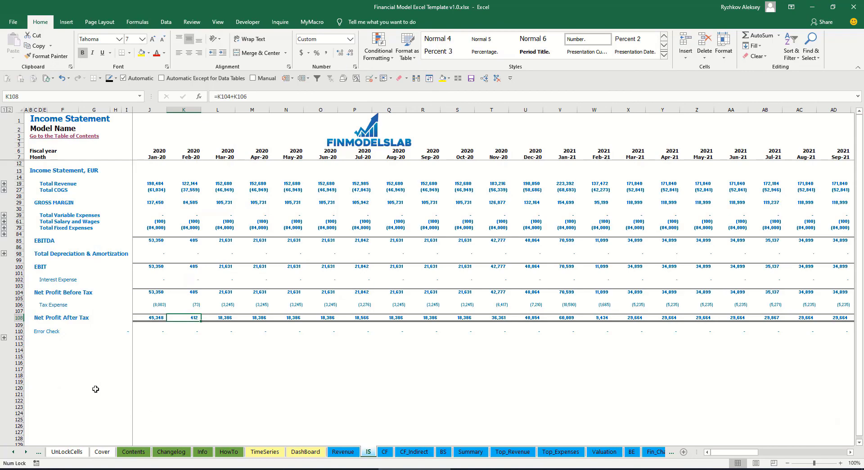
left_click(18, 305)
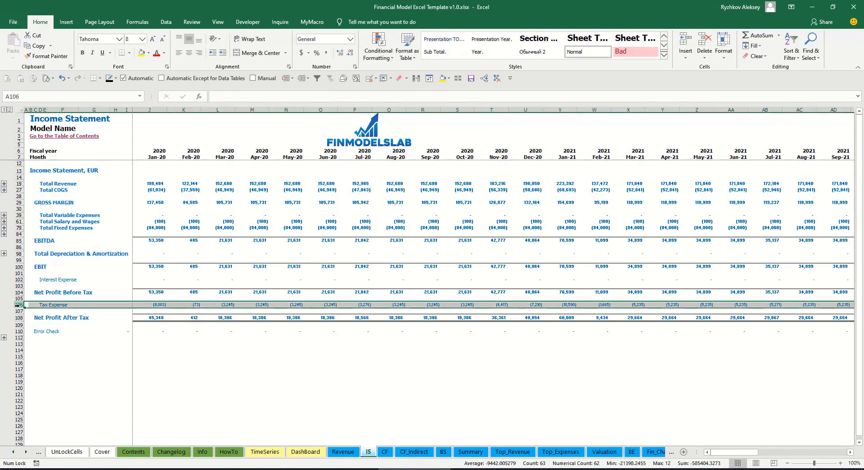